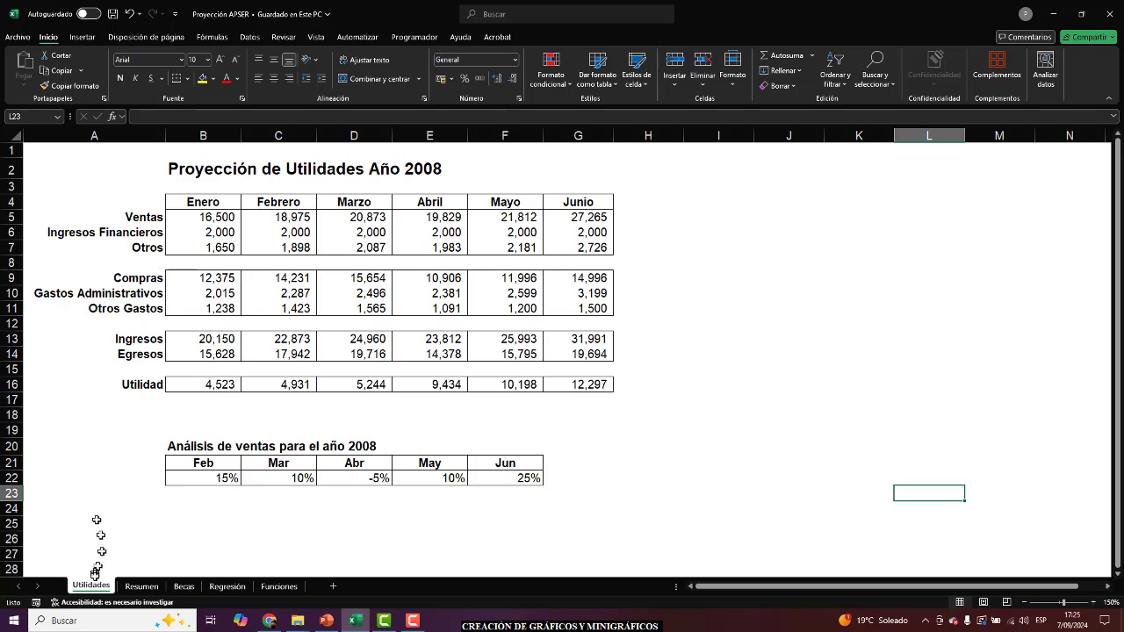
# Look through the Resumen, Becas, Regresión and Funciones sheets, and return to the Utilidades sheet
pyautogui.click(143, 587)
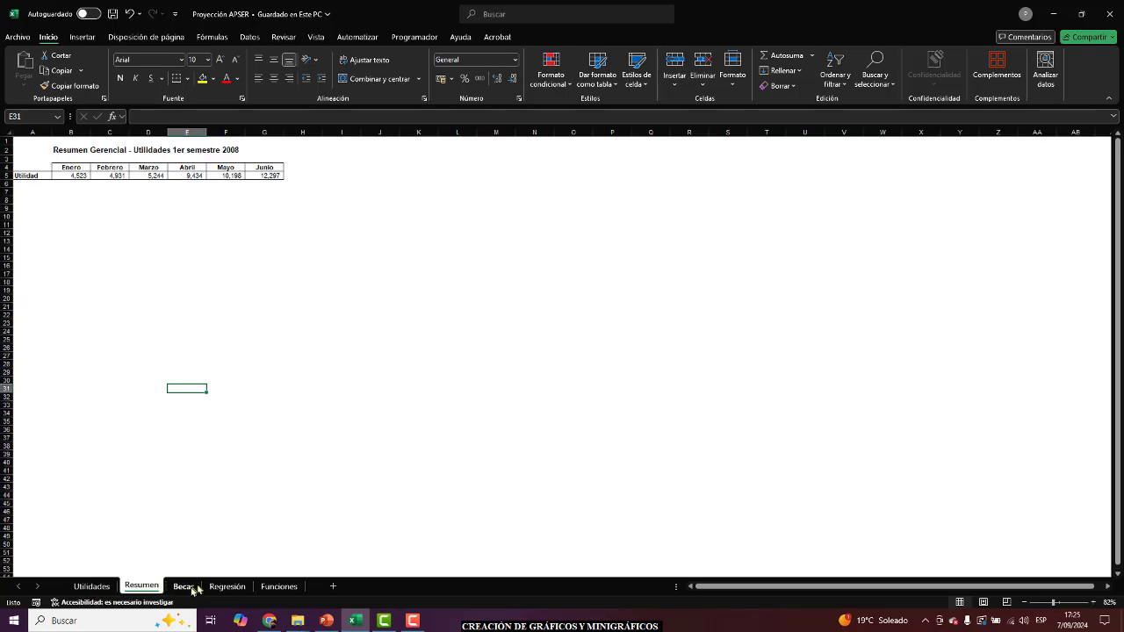
pyautogui.click(184, 587)
pyautogui.click(224, 587)
pyautogui.click(278, 587)
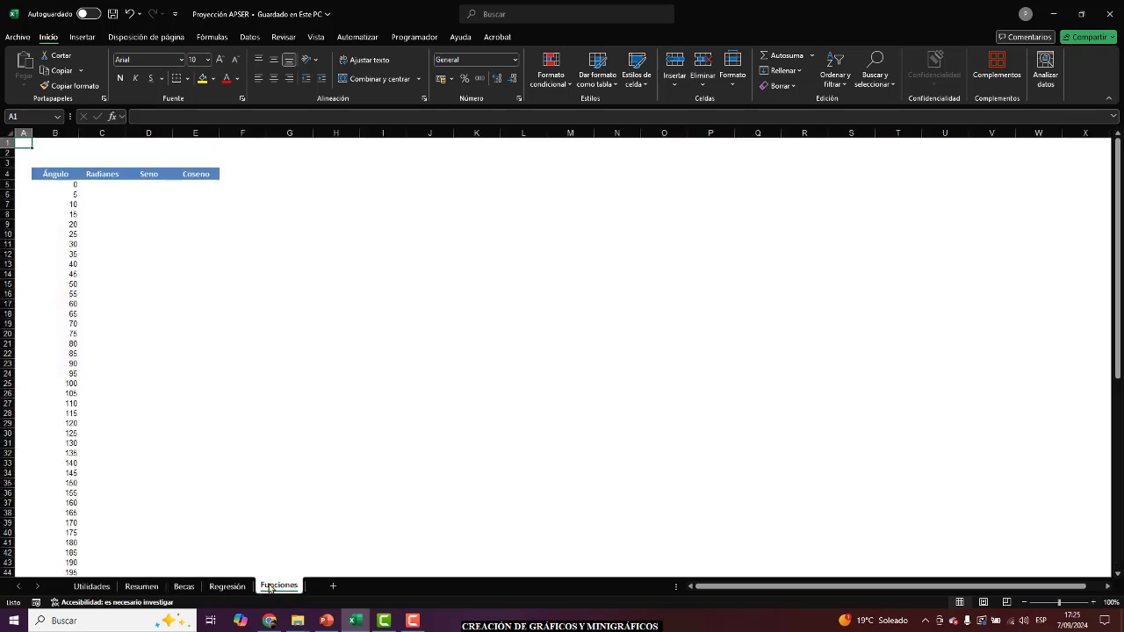
pyautogui.click(92, 587)
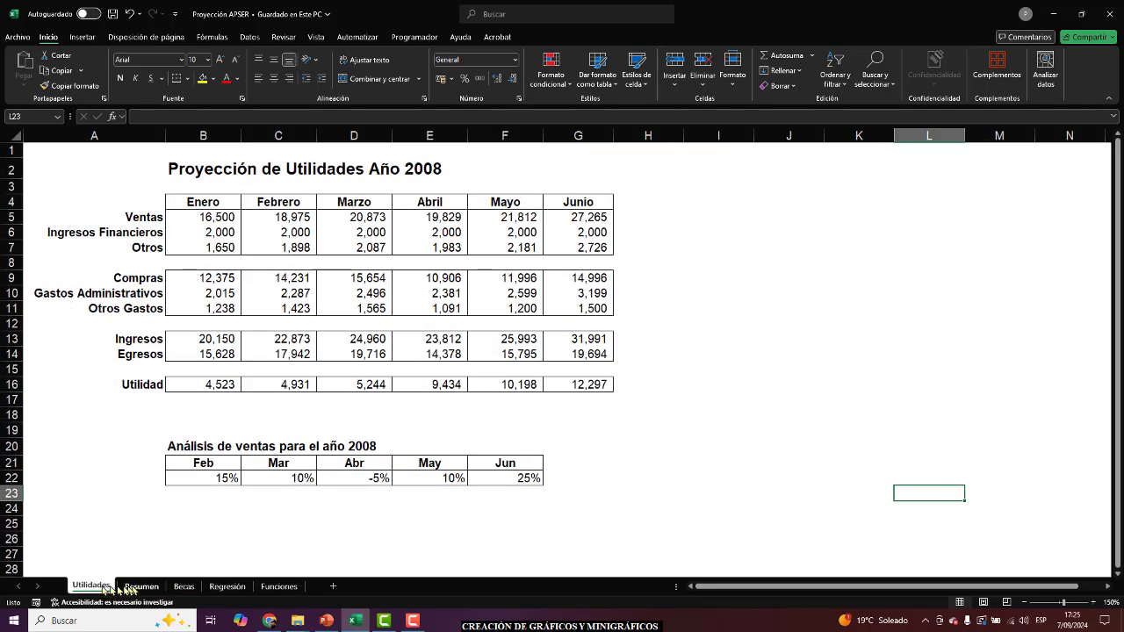
pyautogui.click(132, 587)
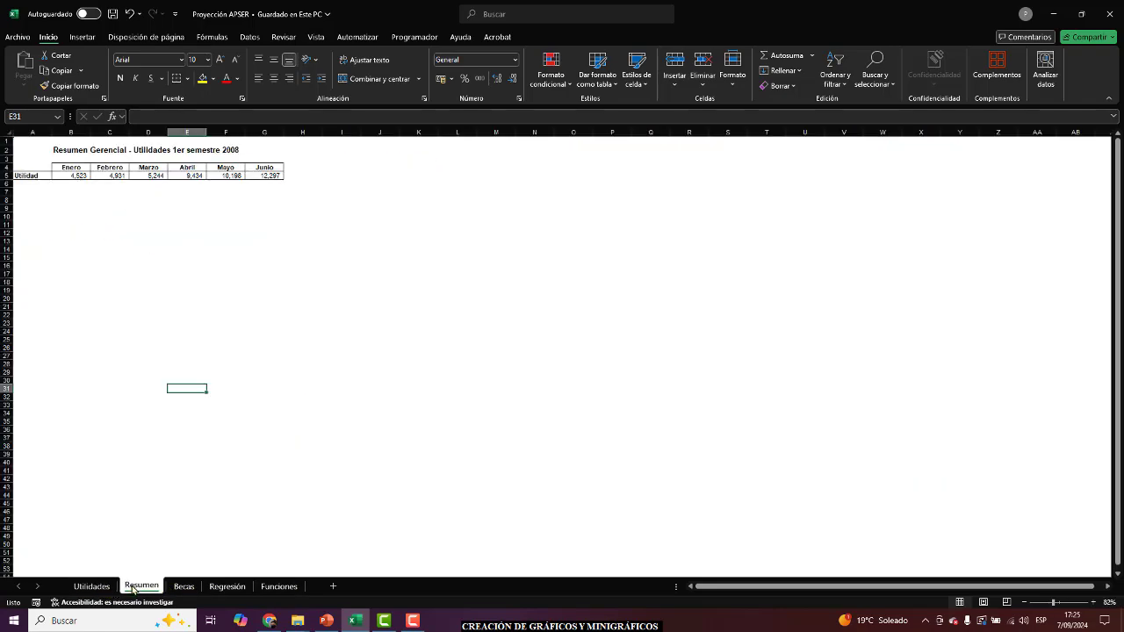
pyautogui.click(98, 588)
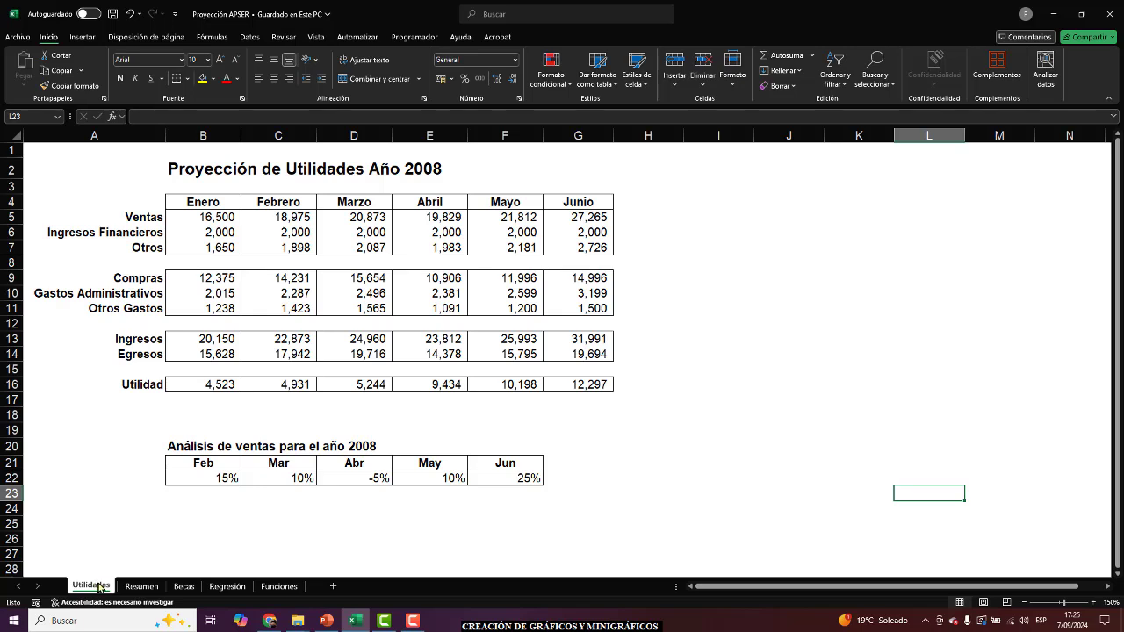
# Insert a 3D clustered column chart of the monthly Ventas from A4:G5 and place it beside the data table, starting near row 4
pyautogui.click(290, 291)
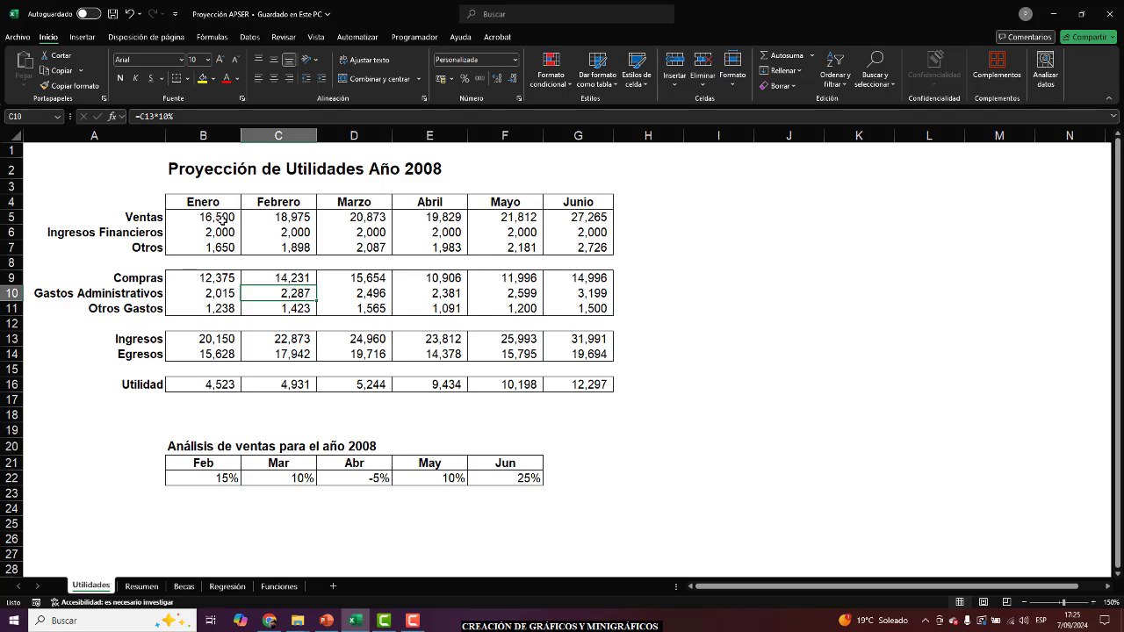
pyautogui.click(147, 199)
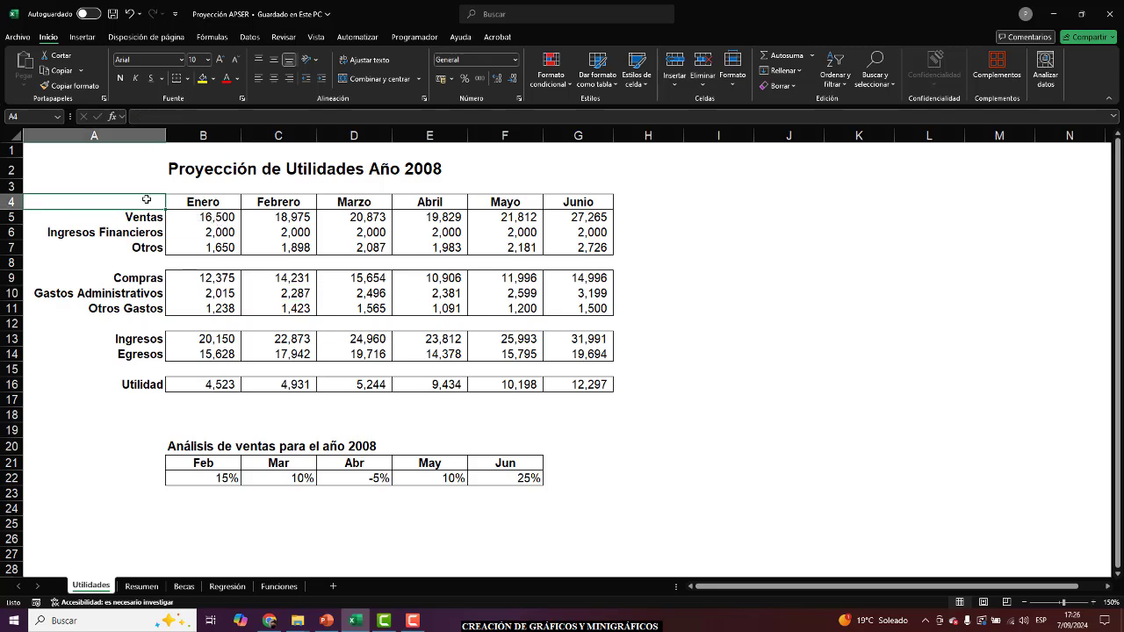
pyautogui.moveTo(138, 203); pyautogui.dragTo(594, 213)
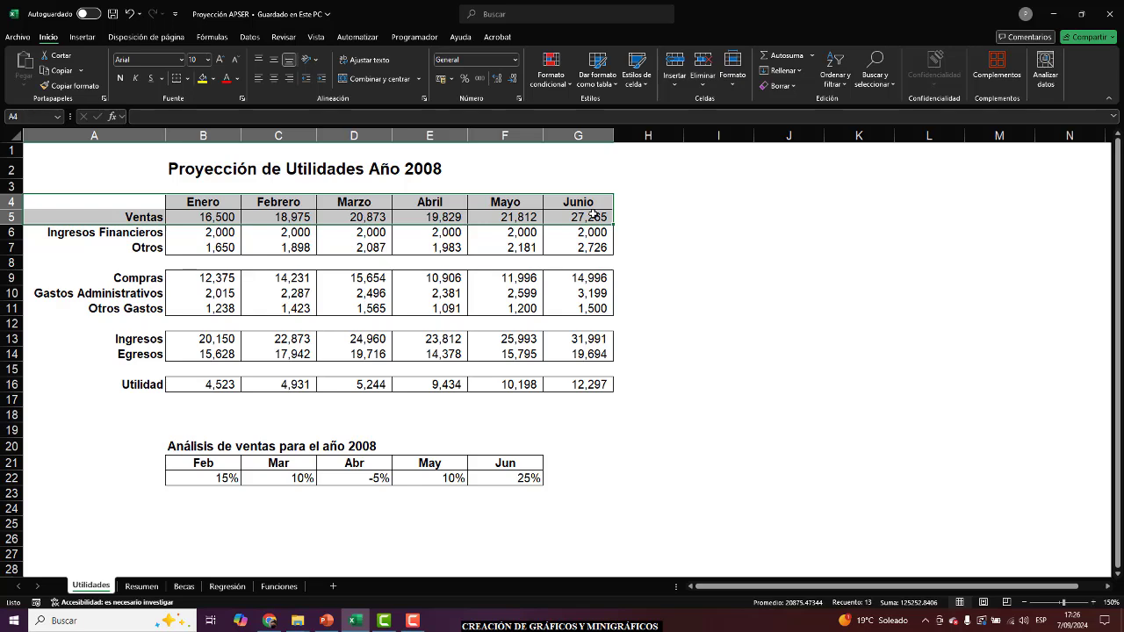
pyautogui.click(79, 37)
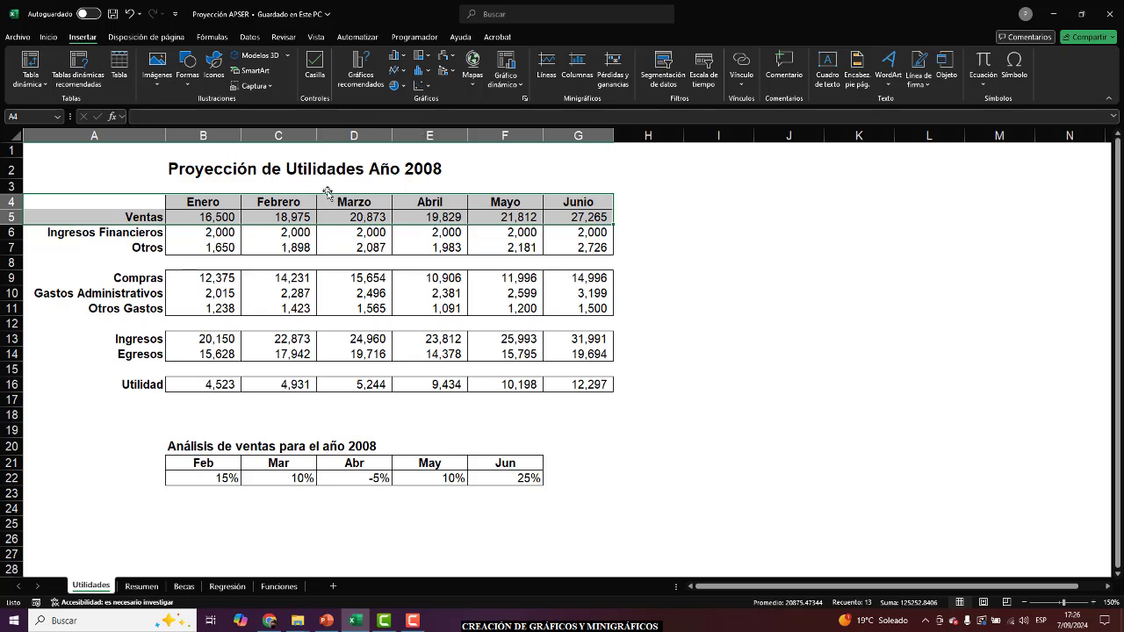
pyautogui.click(136, 204)
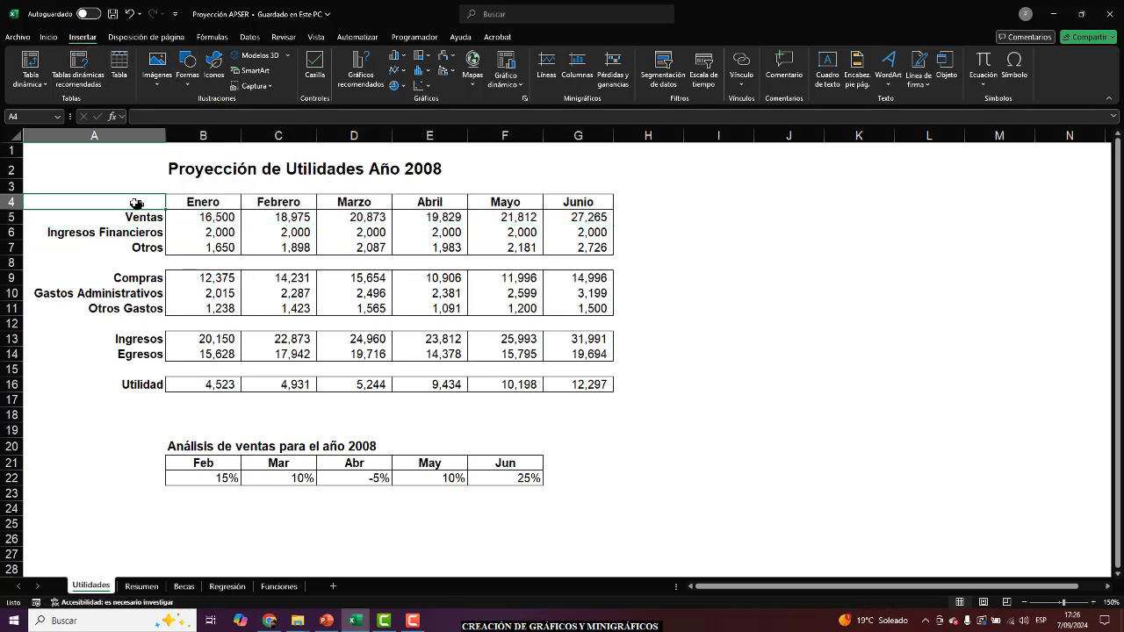
pyautogui.moveTo(136, 204); pyautogui.dragTo(587, 214)
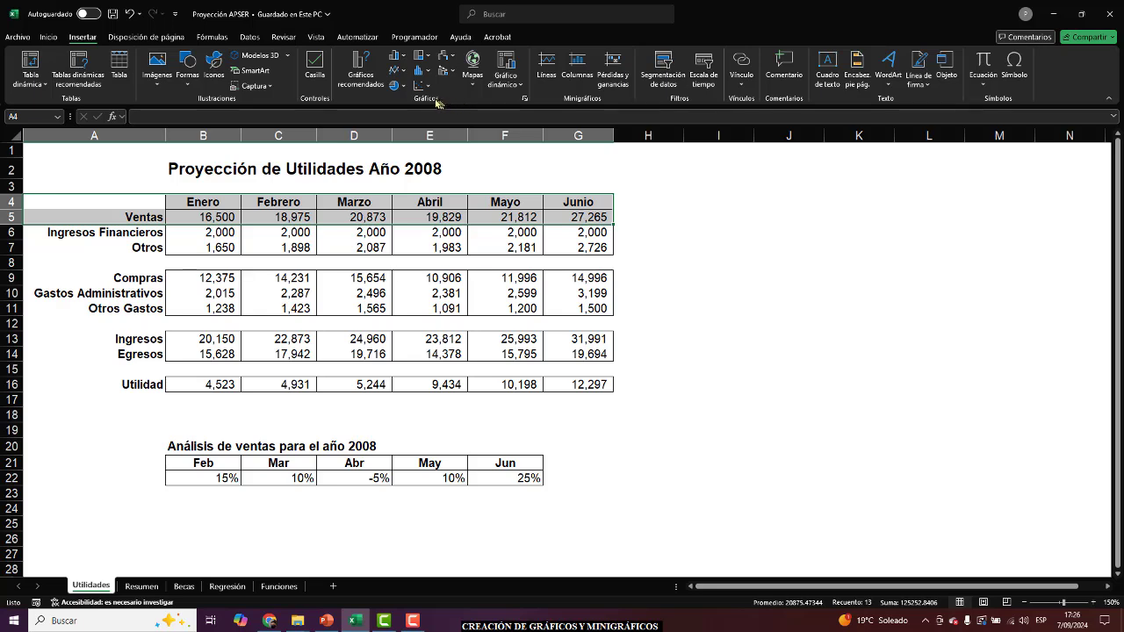
pyautogui.click(398, 56)
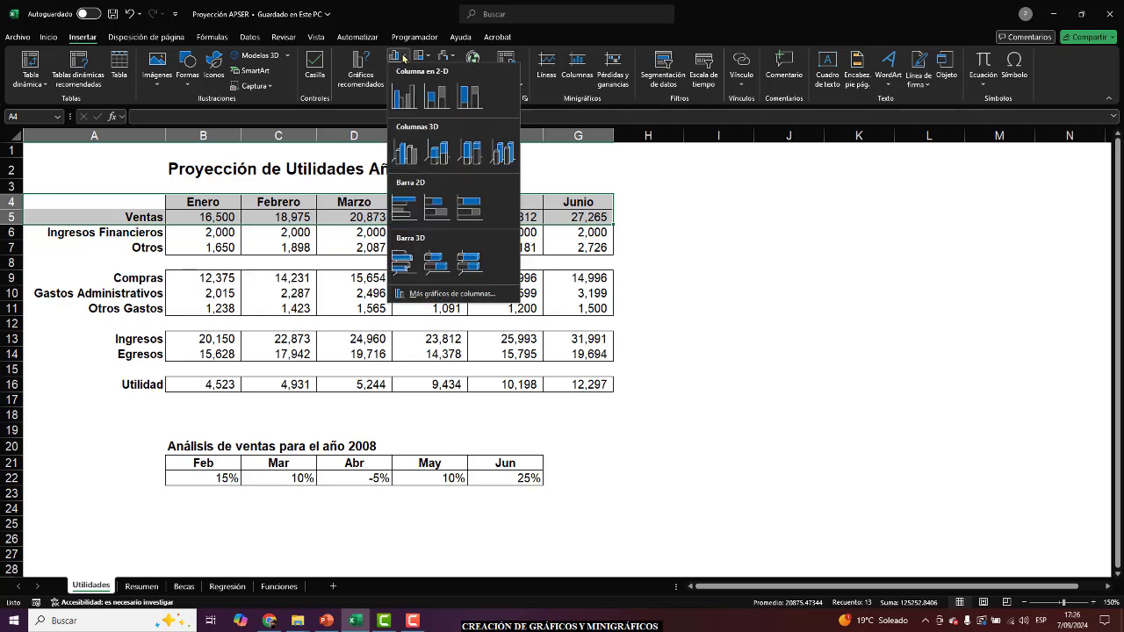
pyautogui.click(404, 154)
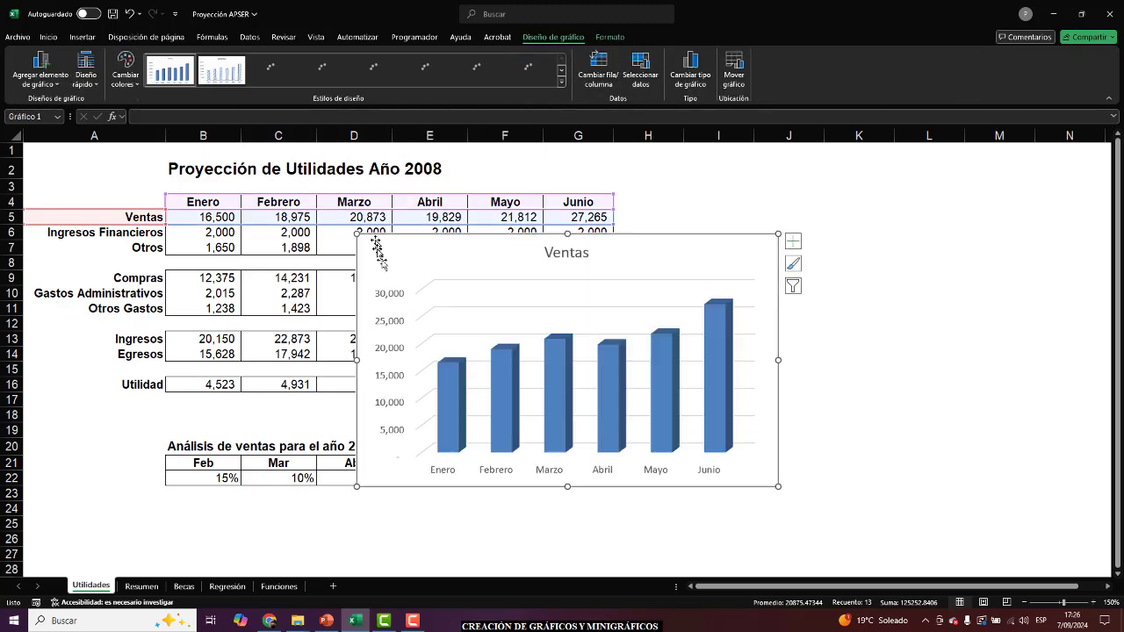
pyautogui.moveTo(389, 264); pyautogui.dragTo(688, 219)
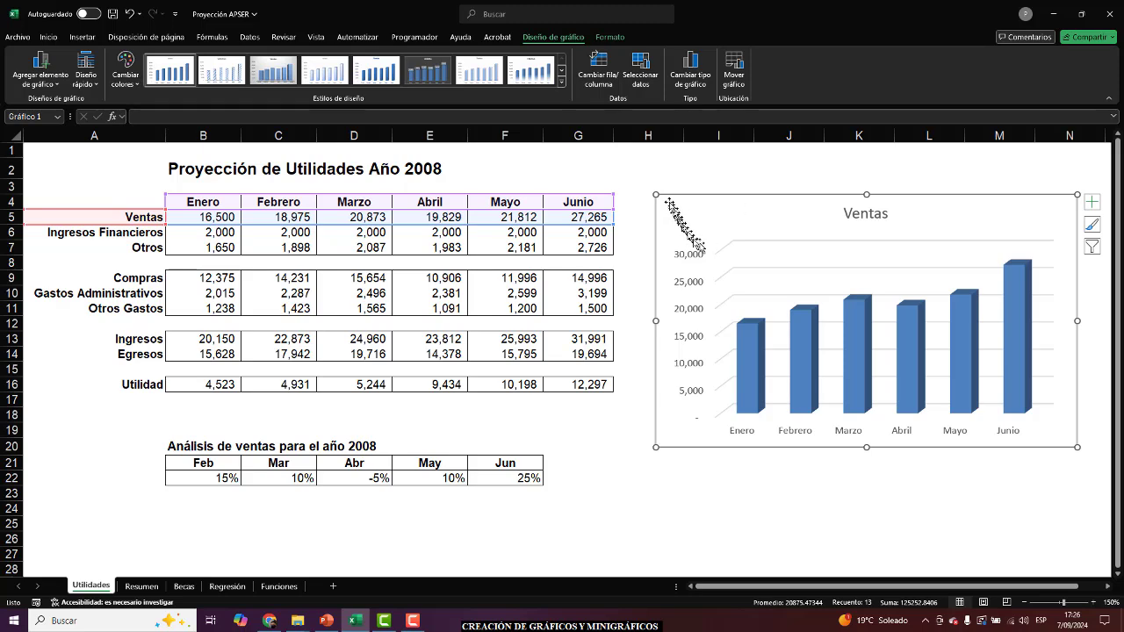
pyautogui.click(651, 166)
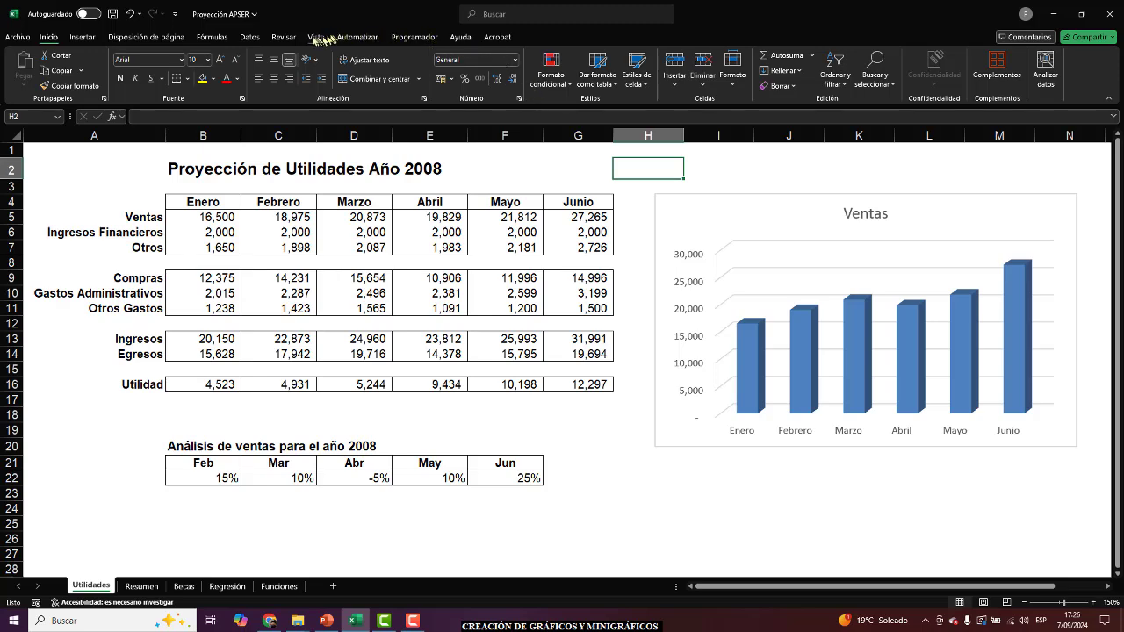
pyautogui.click(316, 38)
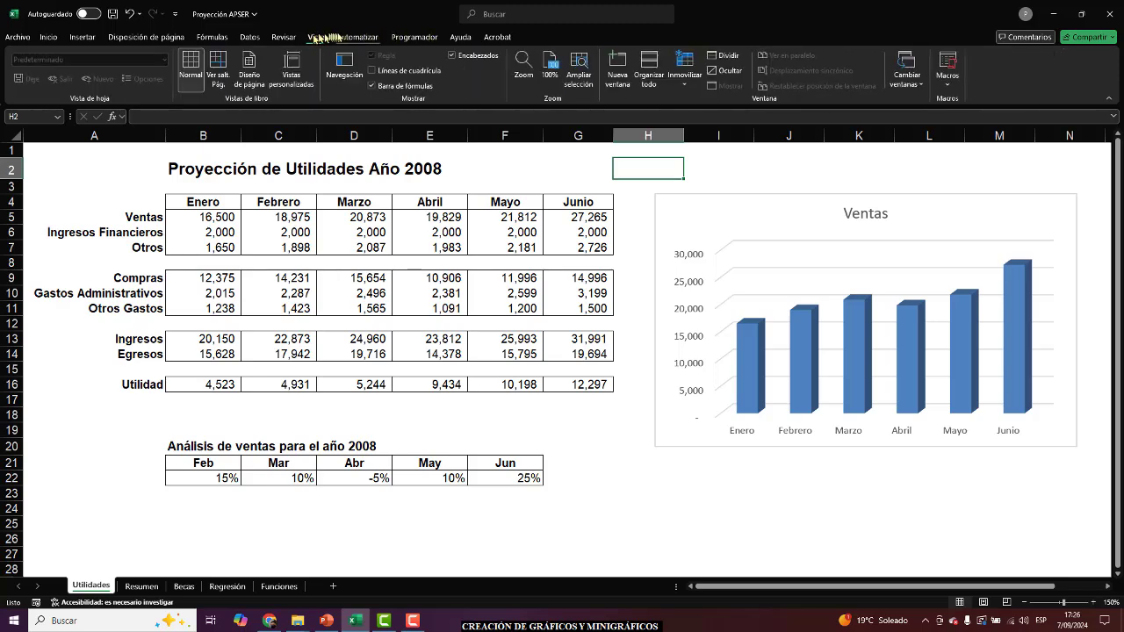
pyautogui.click(358, 38)
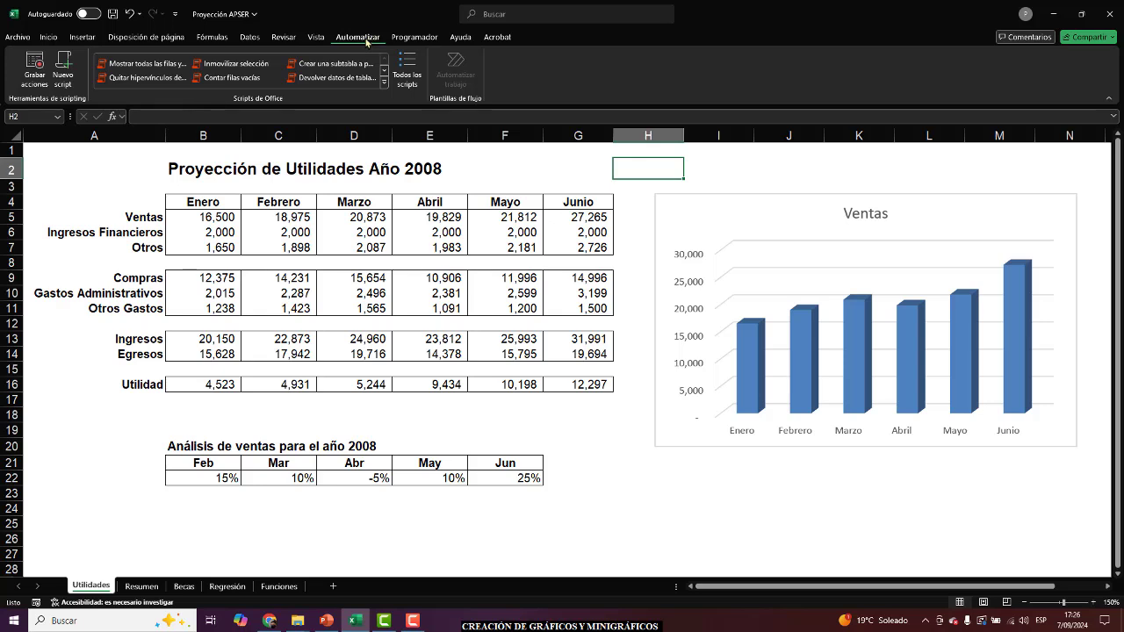
pyautogui.click(315, 38)
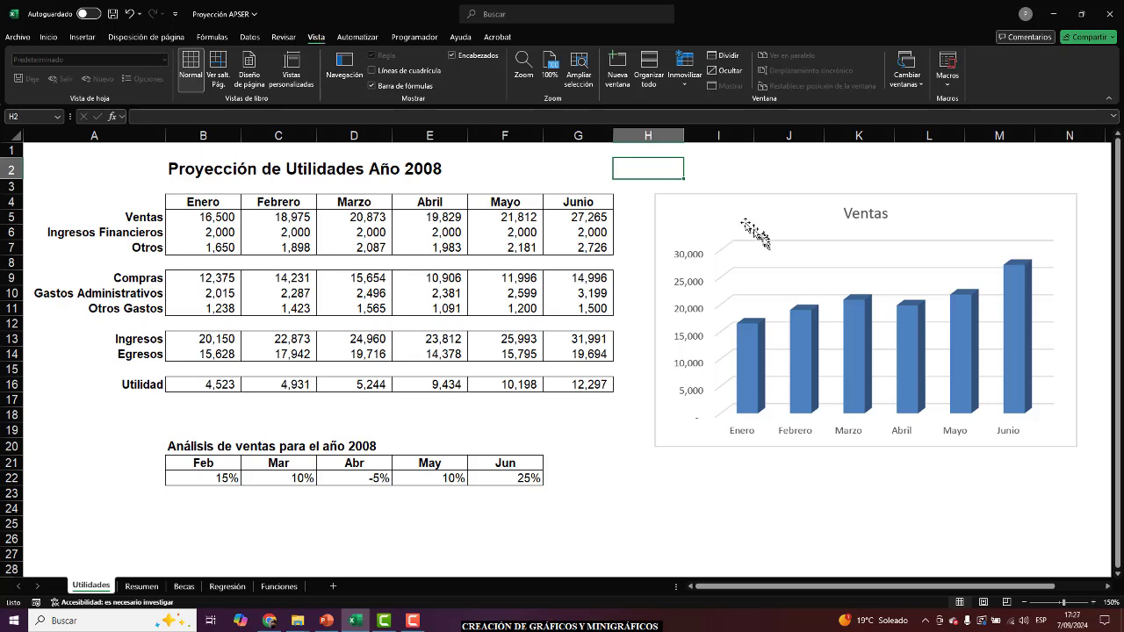
# Hide the Ventas chart's primary vertical axis and show it again
pyautogui.click(722, 218)
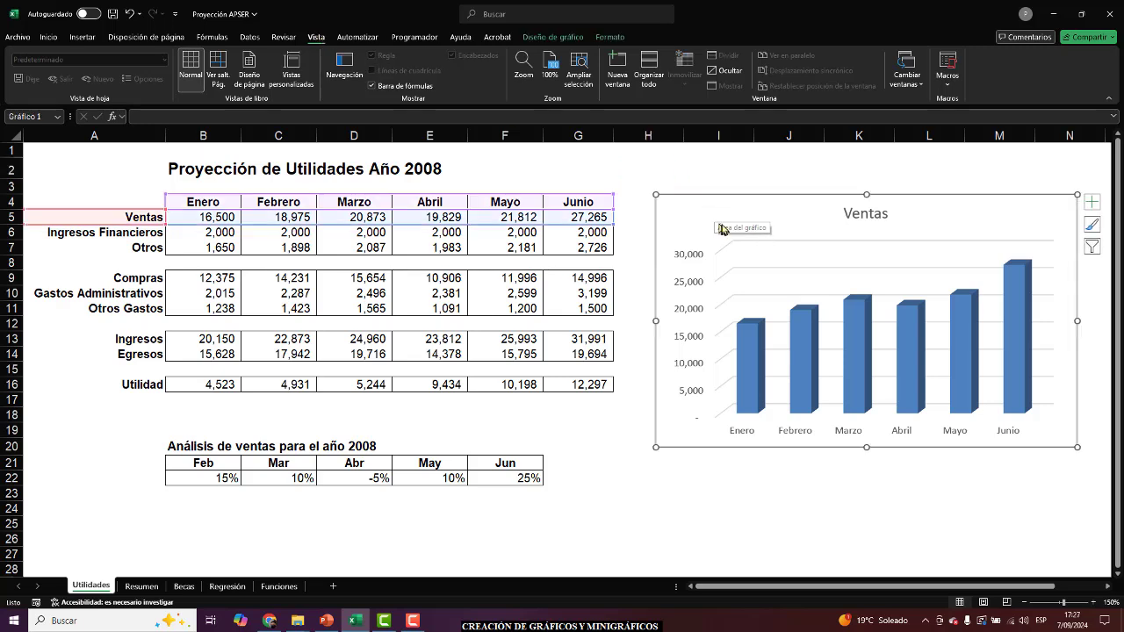
pyautogui.click(548, 36)
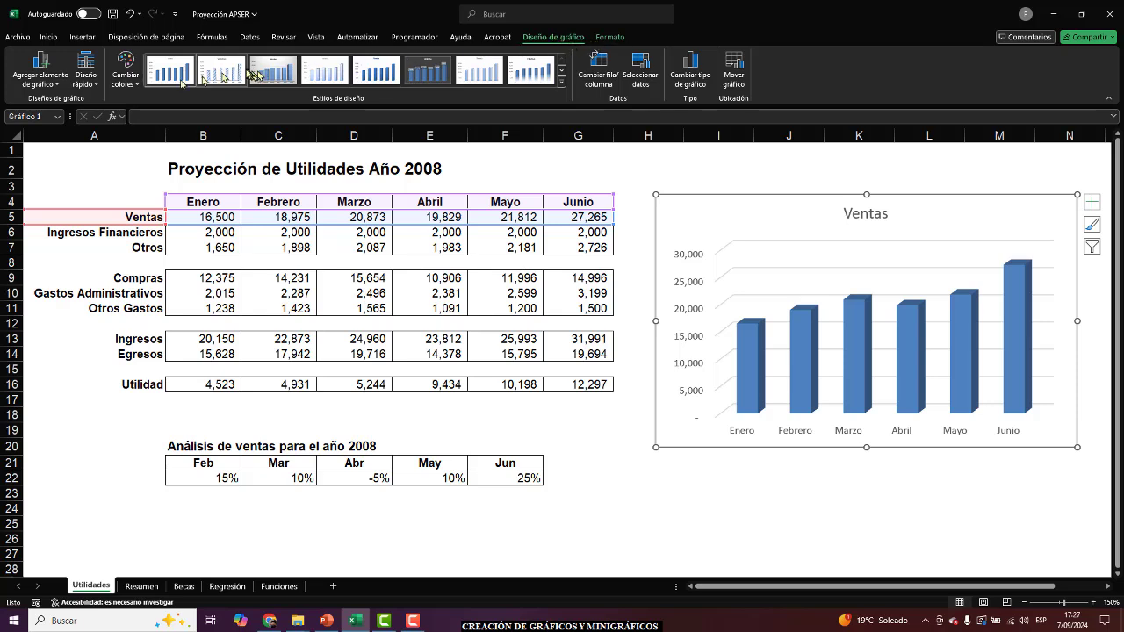
pyautogui.click(39, 81)
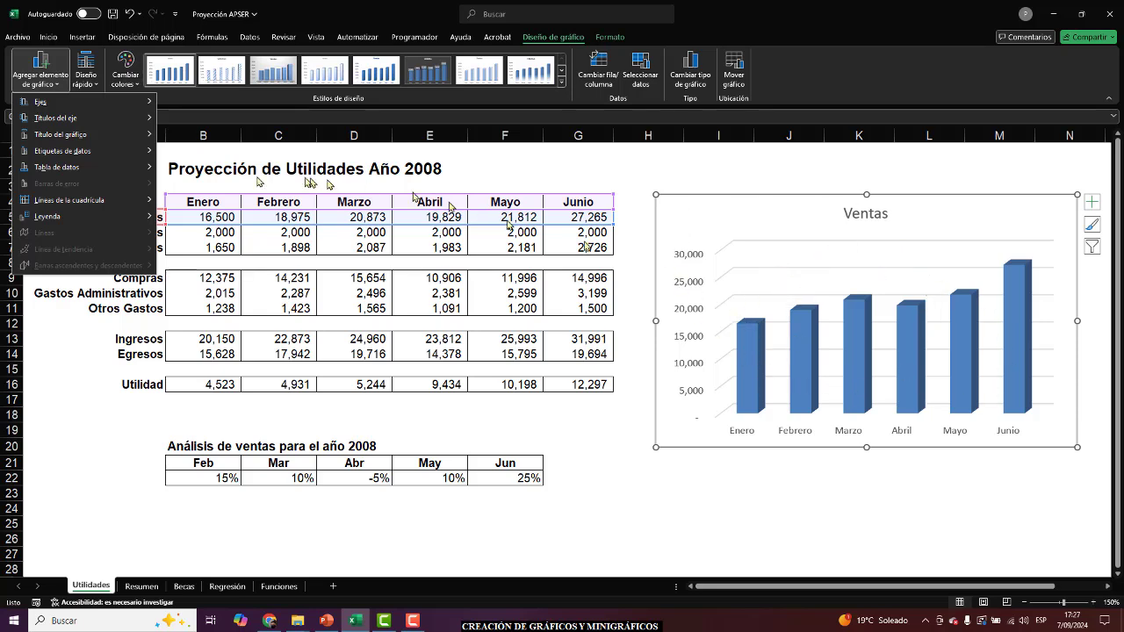
pyautogui.moveTo(117, 109)
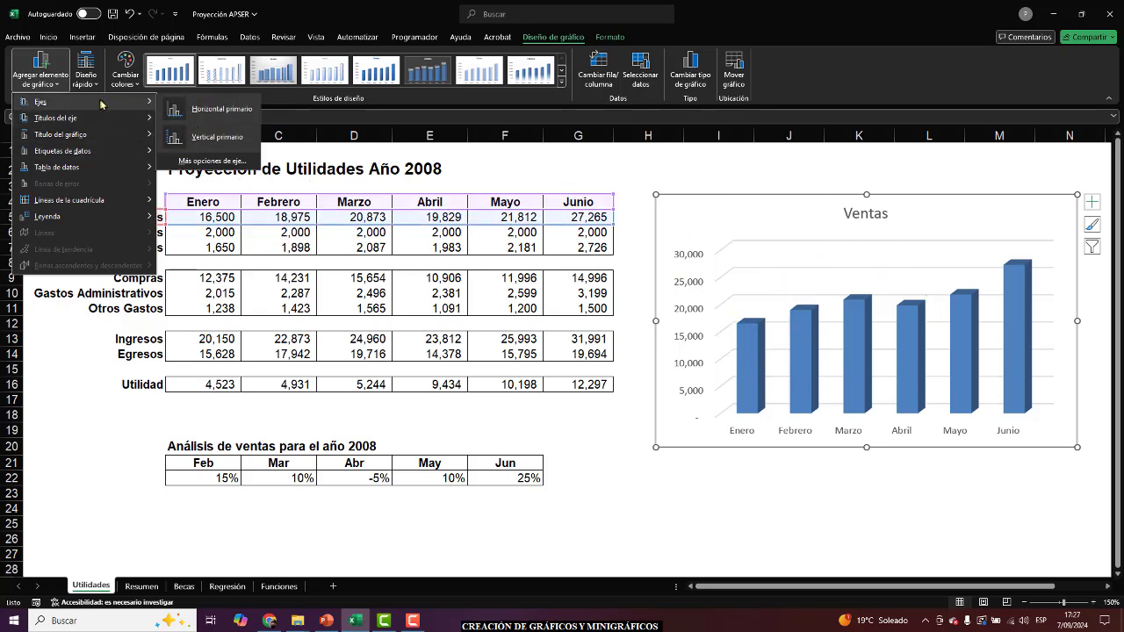
pyautogui.click(214, 139)
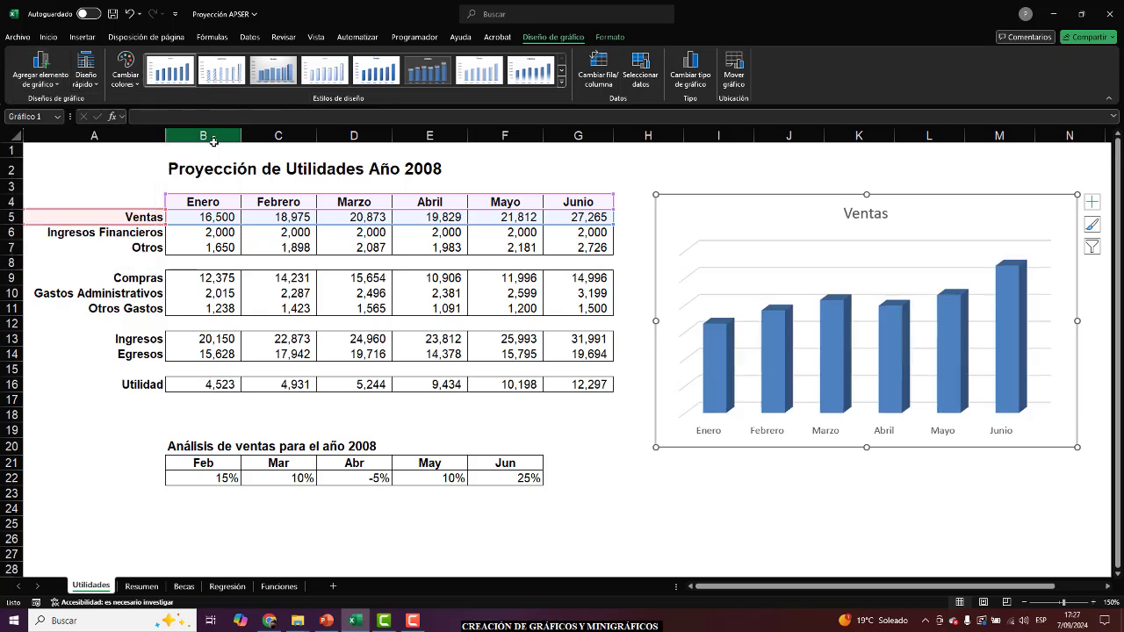
pyautogui.click(42, 70)
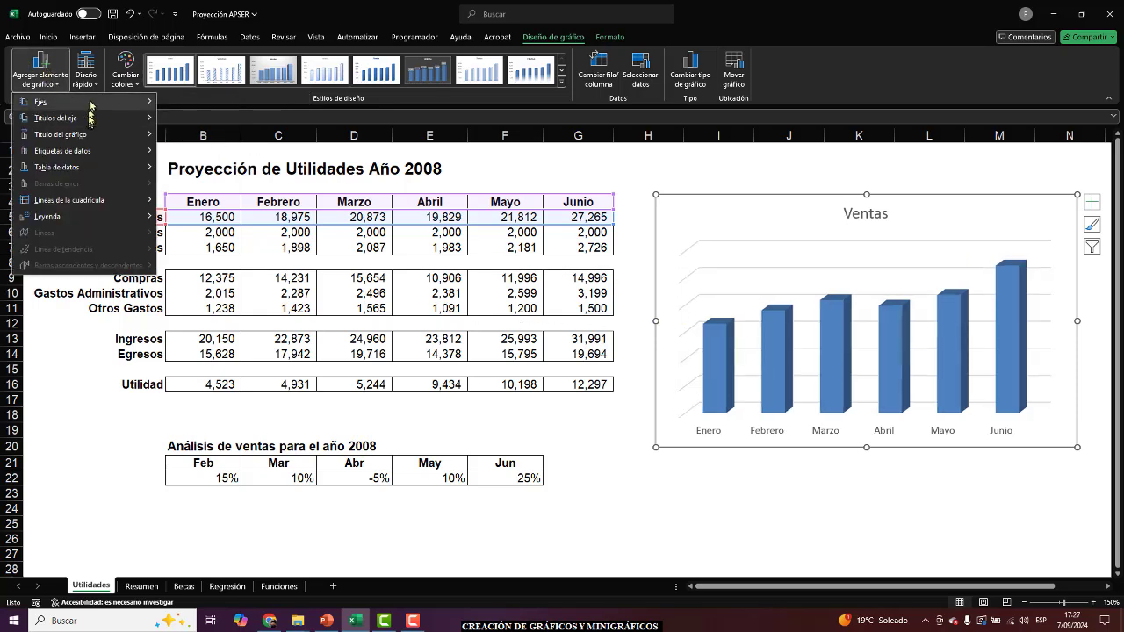
pyautogui.moveTo(90, 103)
pyautogui.click(213, 134)
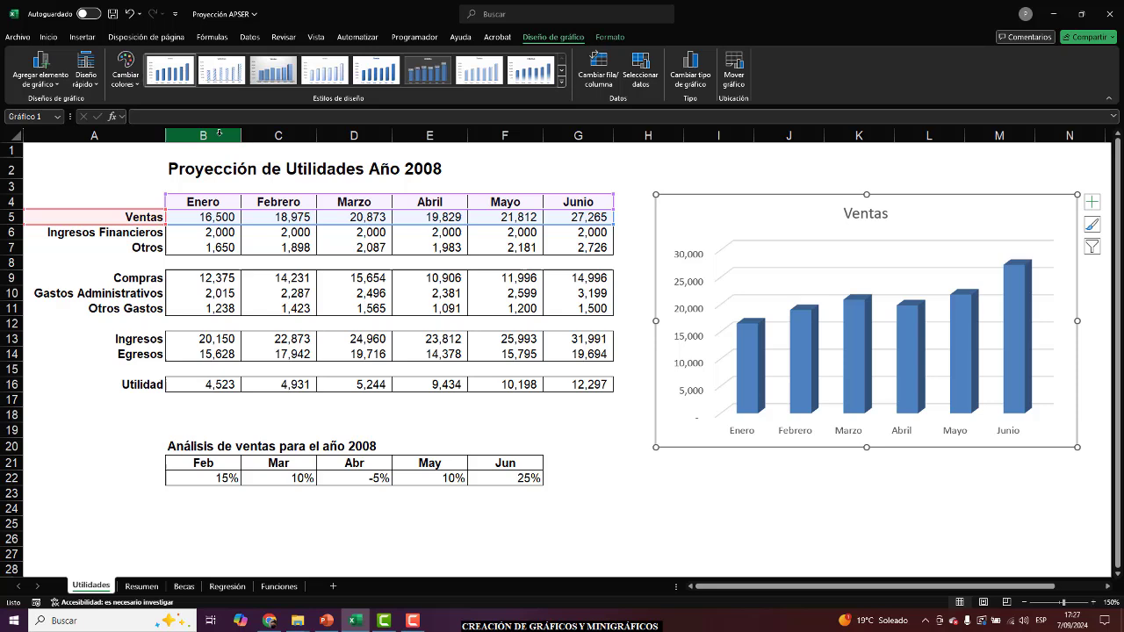
# Set the chart title of the Ventas chart to the Encima del gráfico position
pyautogui.click(42, 79)
pyautogui.moveTo(76, 137)
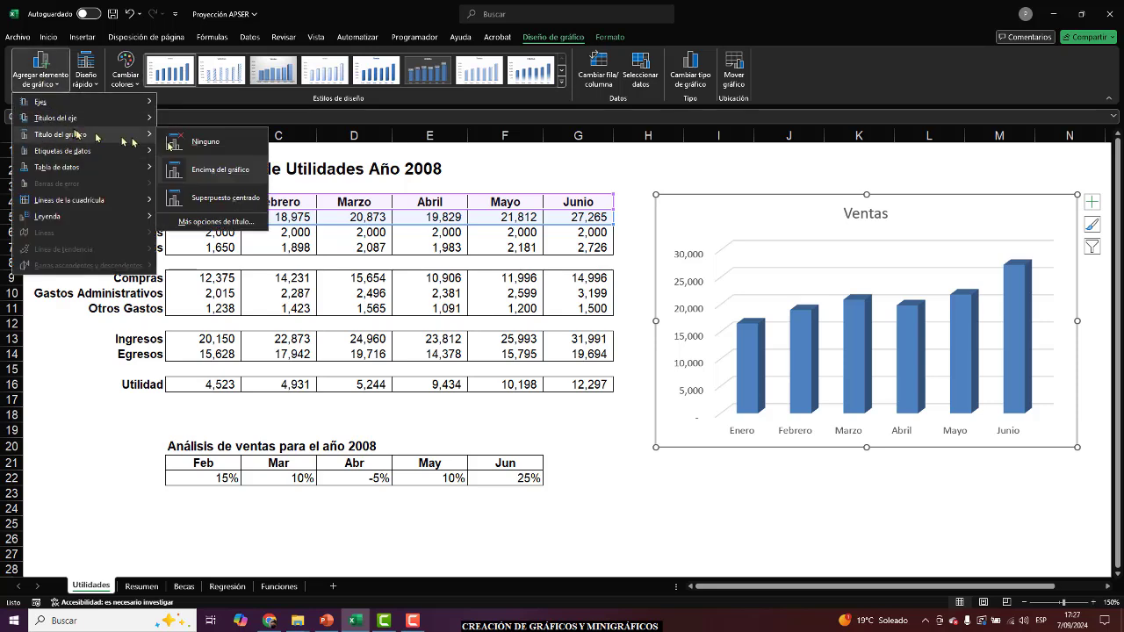
pyautogui.click(216, 170)
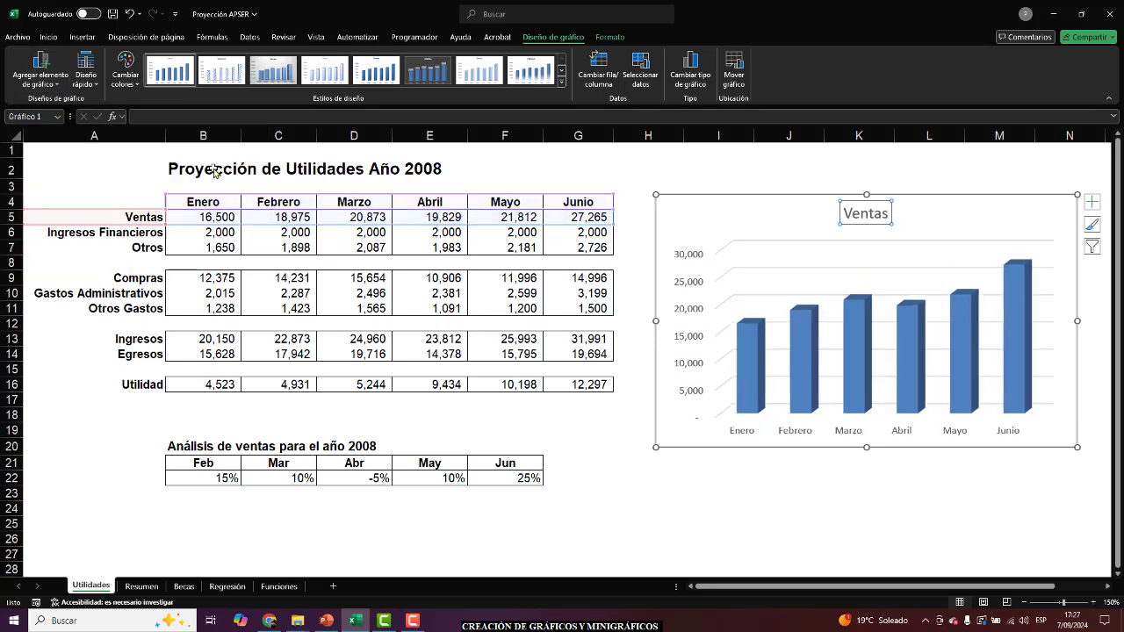
# Add a legend to the Ventas chart with the Izquierda position
pyautogui.click(41, 71)
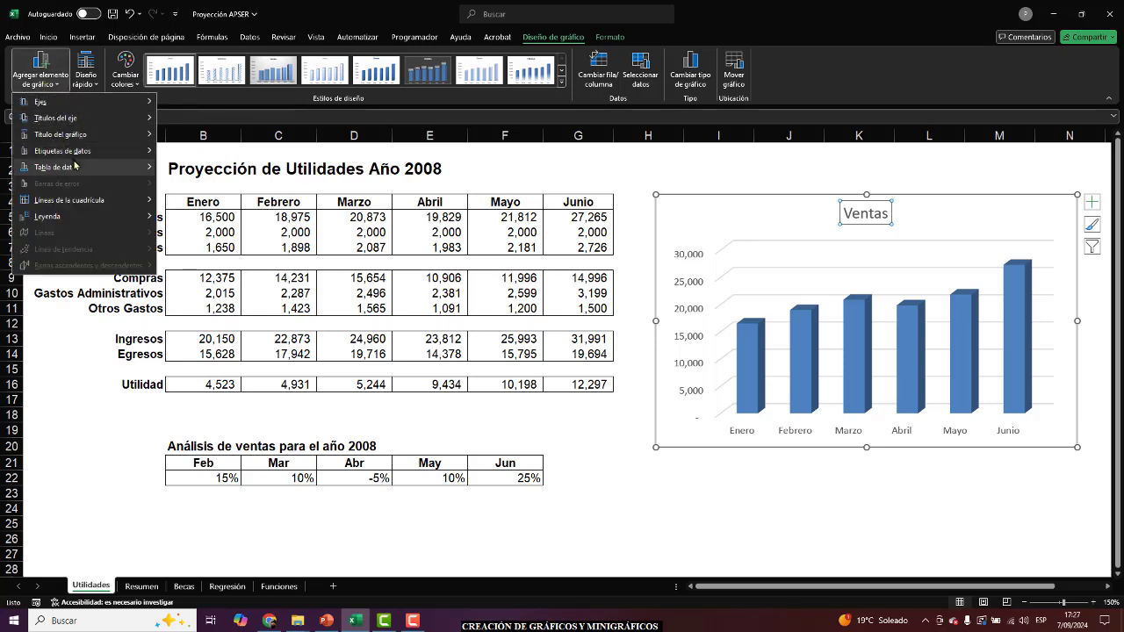
pyautogui.moveTo(80, 153)
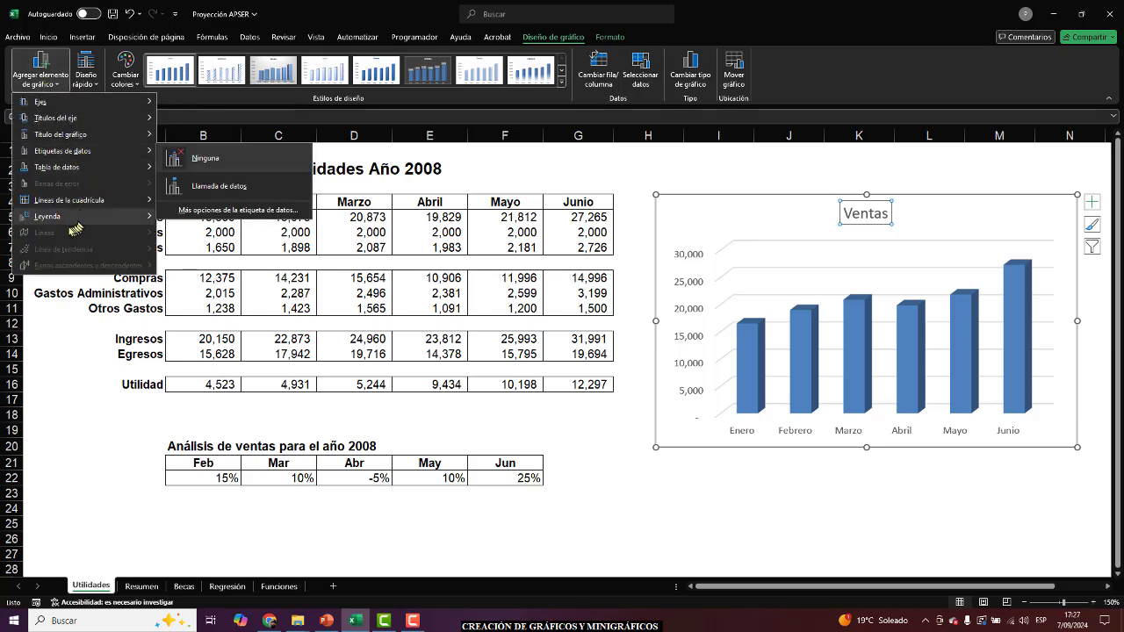
pyautogui.moveTo(72, 218)
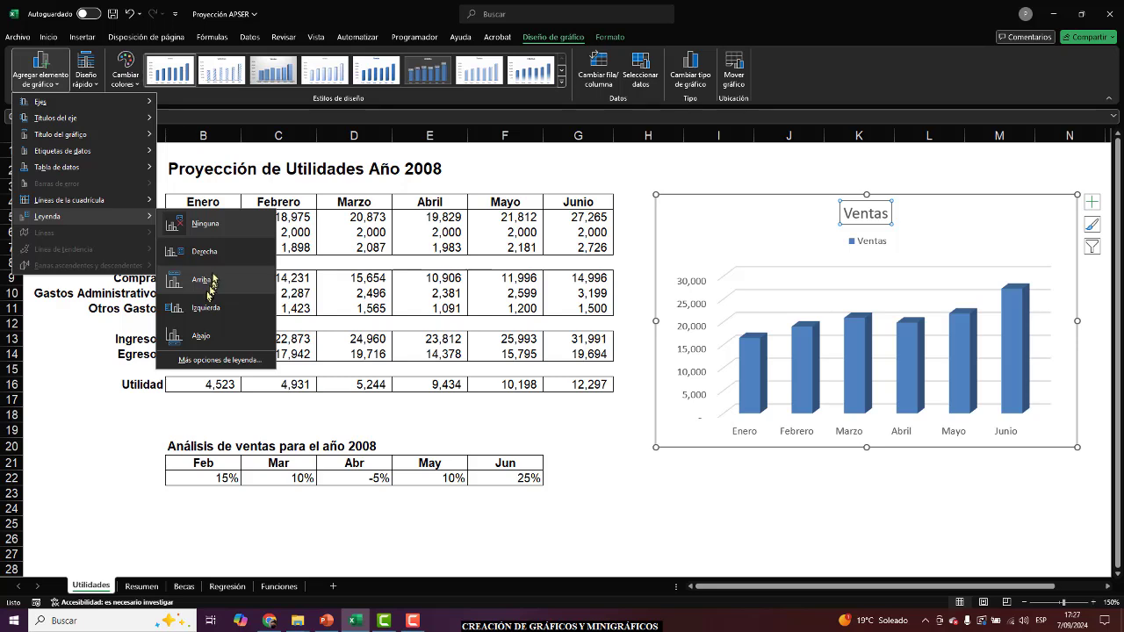
pyautogui.click(199, 308)
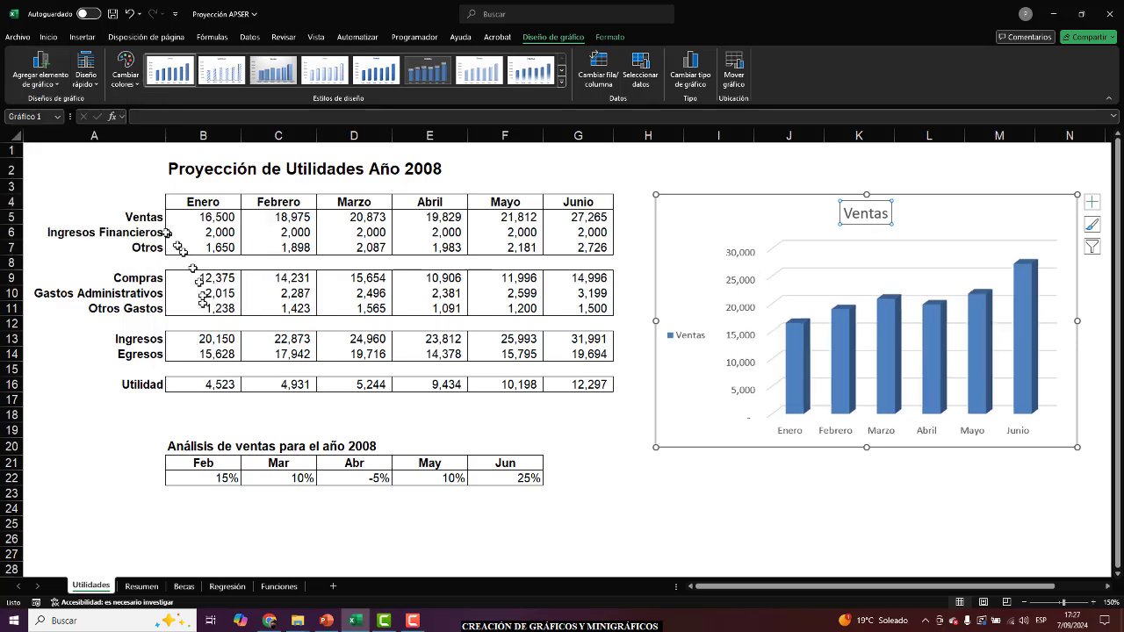
# Add data labels to the Ventas columns in the Llamada de datos style
pyautogui.click(35, 84)
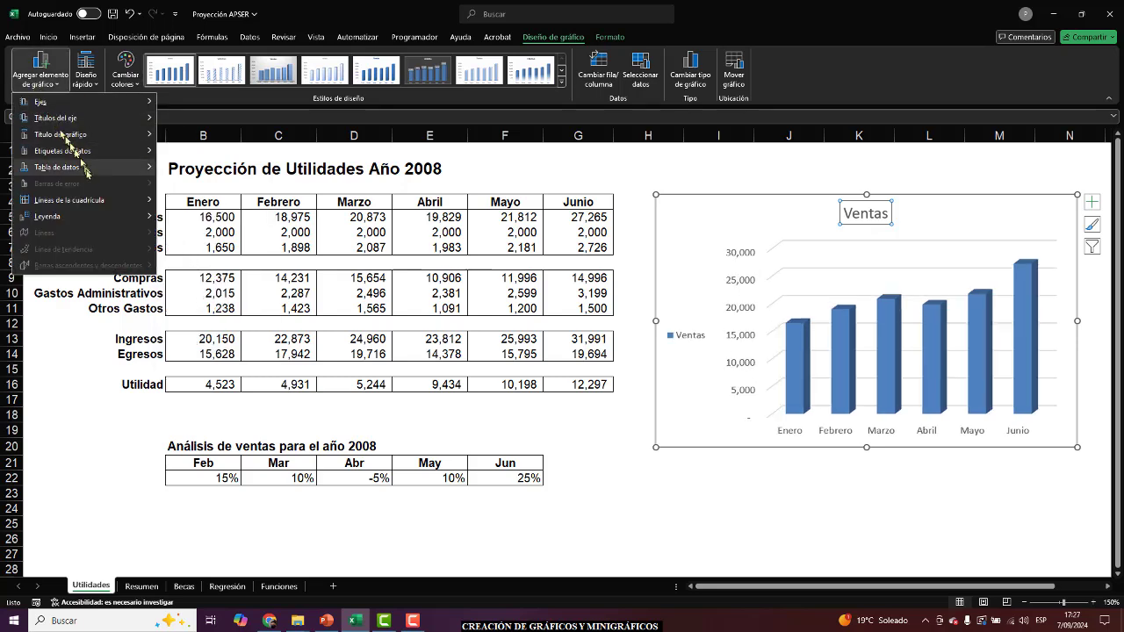
pyautogui.moveTo(101, 155)
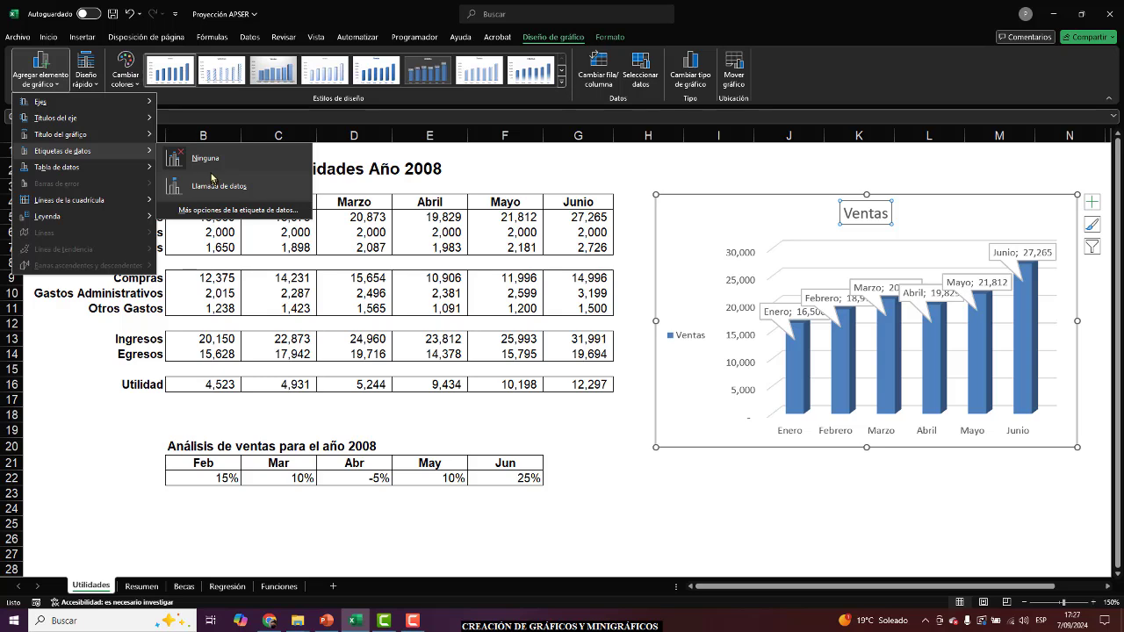
pyautogui.click(212, 183)
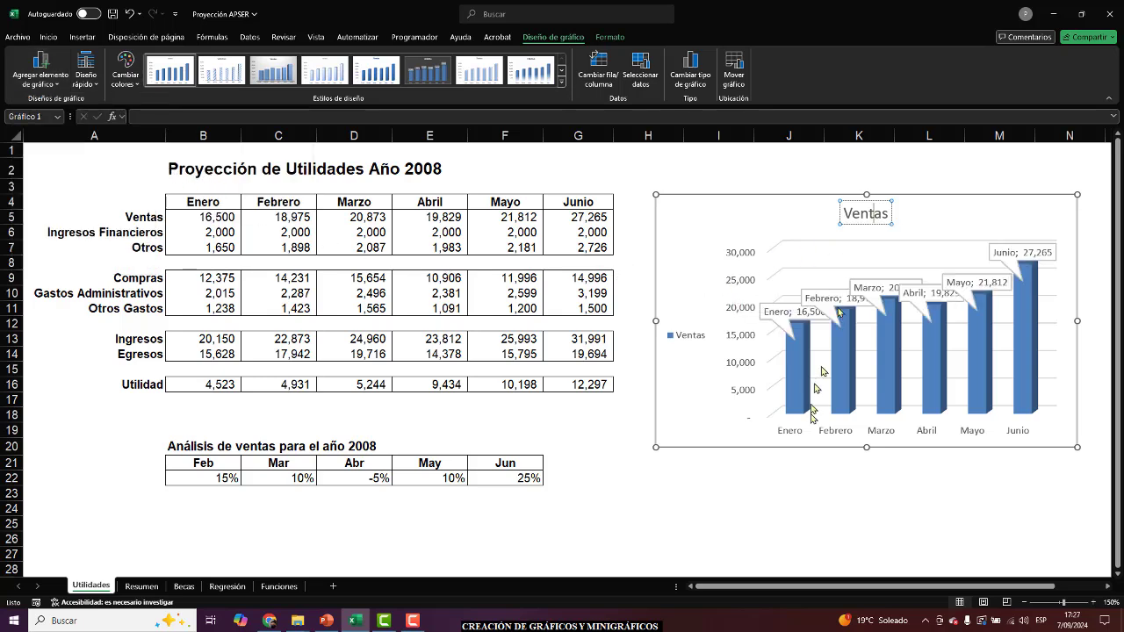
# Replace the chart title Ventas with PROYECTO DE VENTAS
pyautogui.click(808, 437)
pyautogui.click(871, 211)
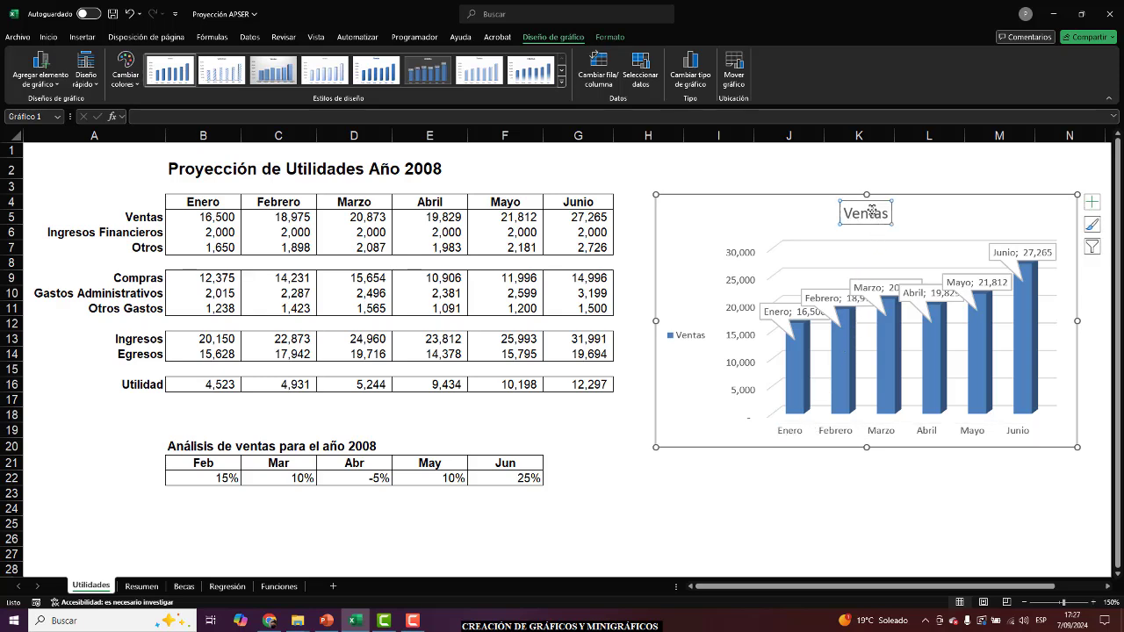
pyautogui.doubleClick(862, 213)
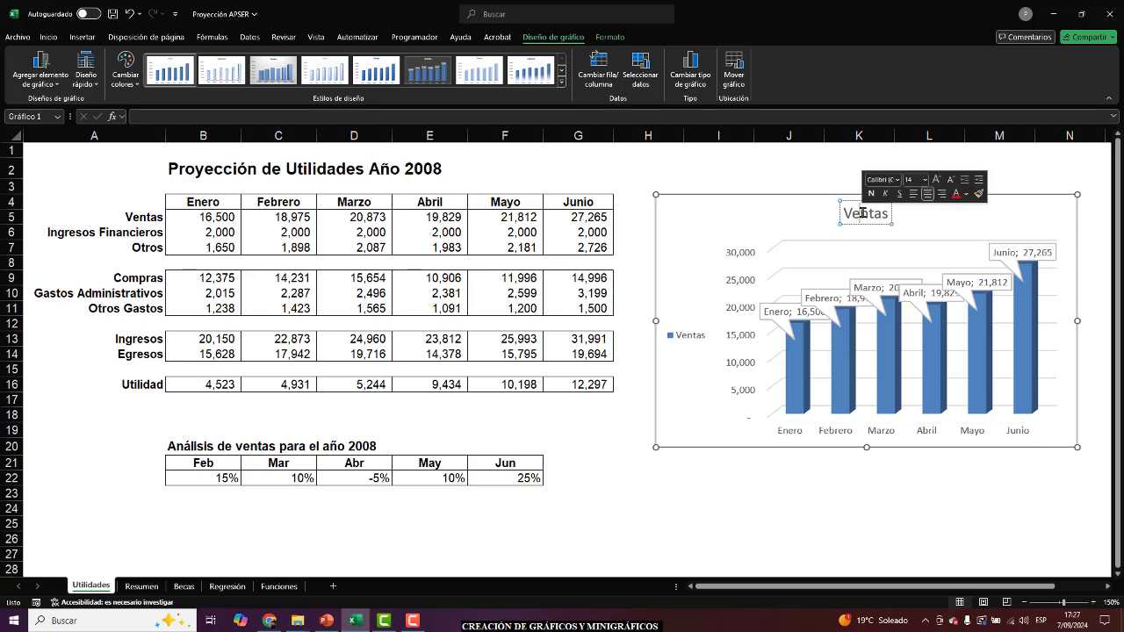
pyautogui.write('pROYEC')
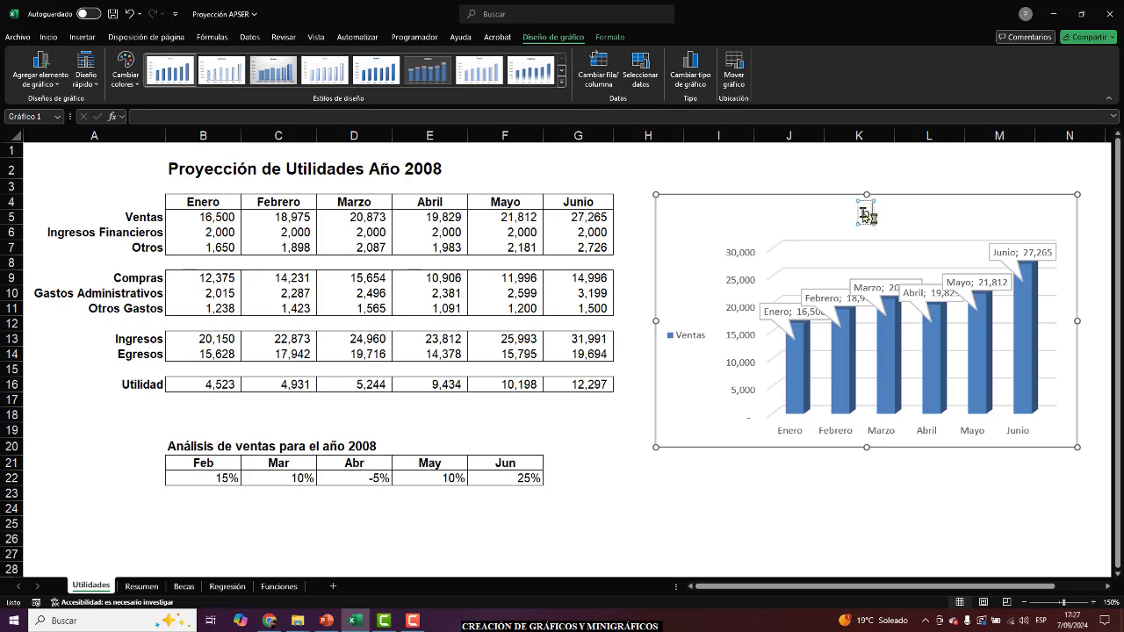
pyautogui.write('TO DE VENTAS')
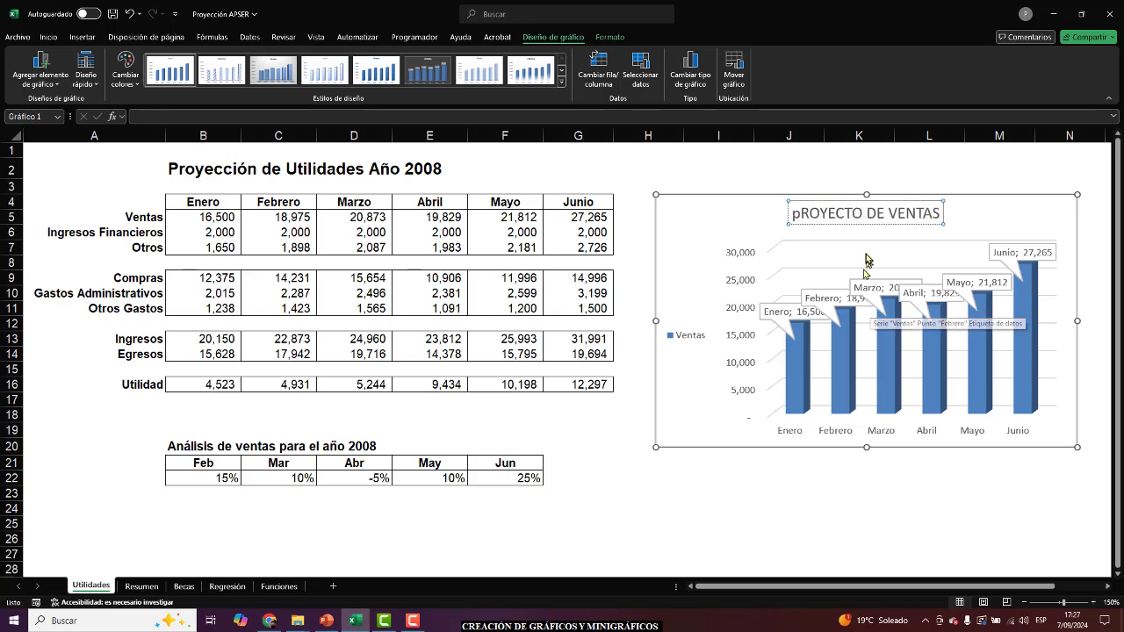
pyautogui.moveTo(799, 215); pyautogui.dragTo(787, 222)
pyautogui.write('p')
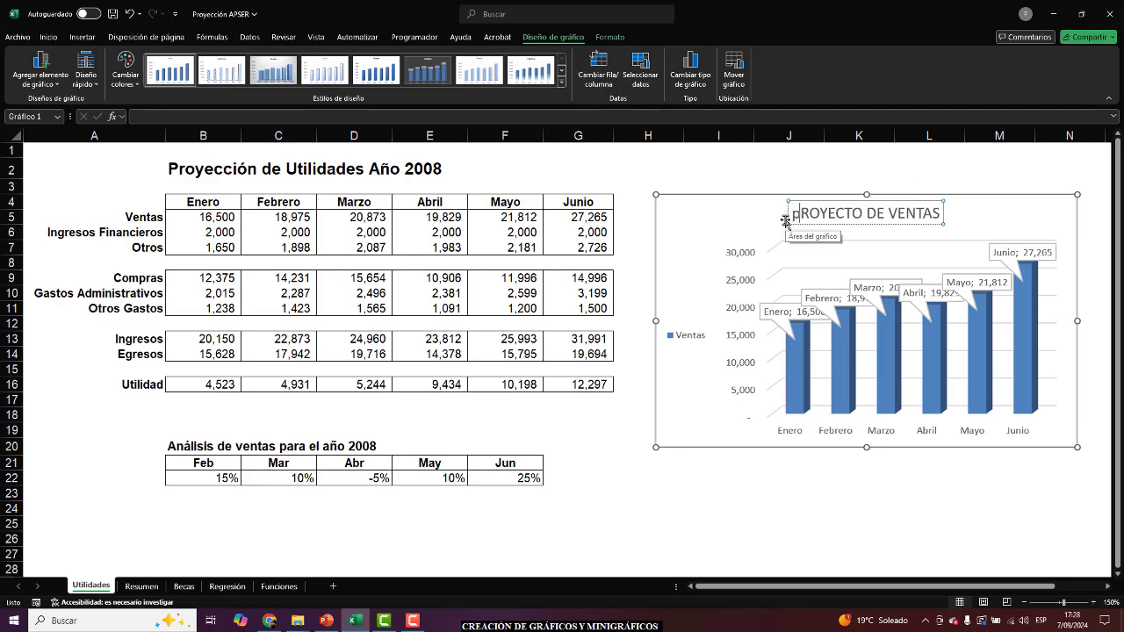
pyautogui.press('BackSpace')
pyautogui.write('P')
pyautogui.click(782, 509)
# Apply the quick layout with a title above, a legend below and no data labels, and move the column chart down to row 24
pyautogui.click(738, 230)
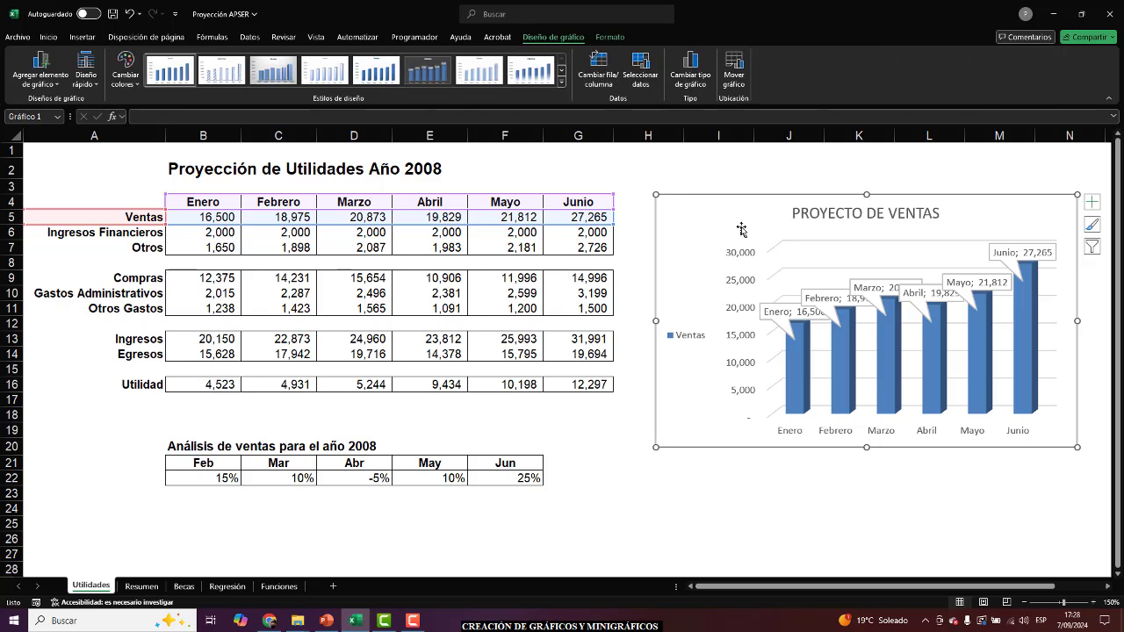
pyautogui.press('ctrl')
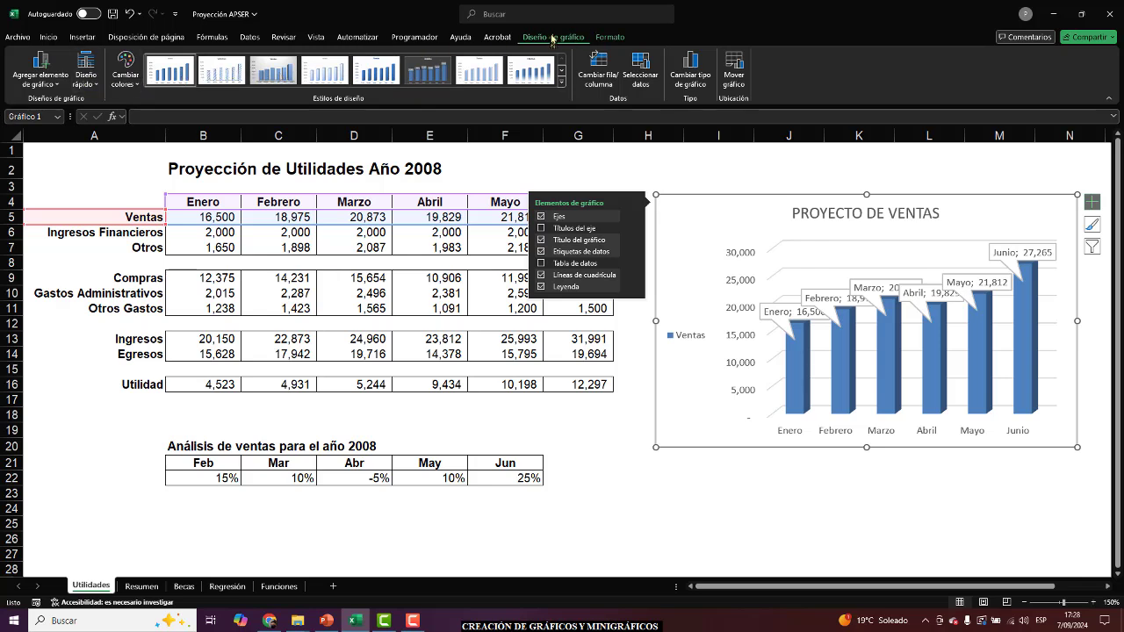
pyautogui.click(86, 72)
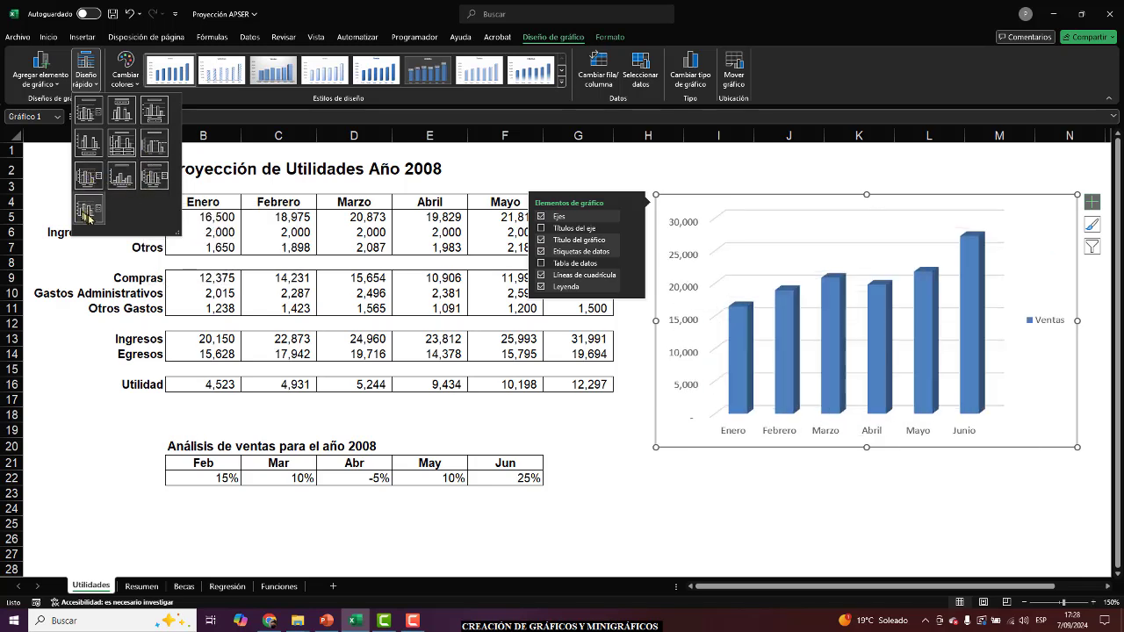
pyautogui.click(154, 112)
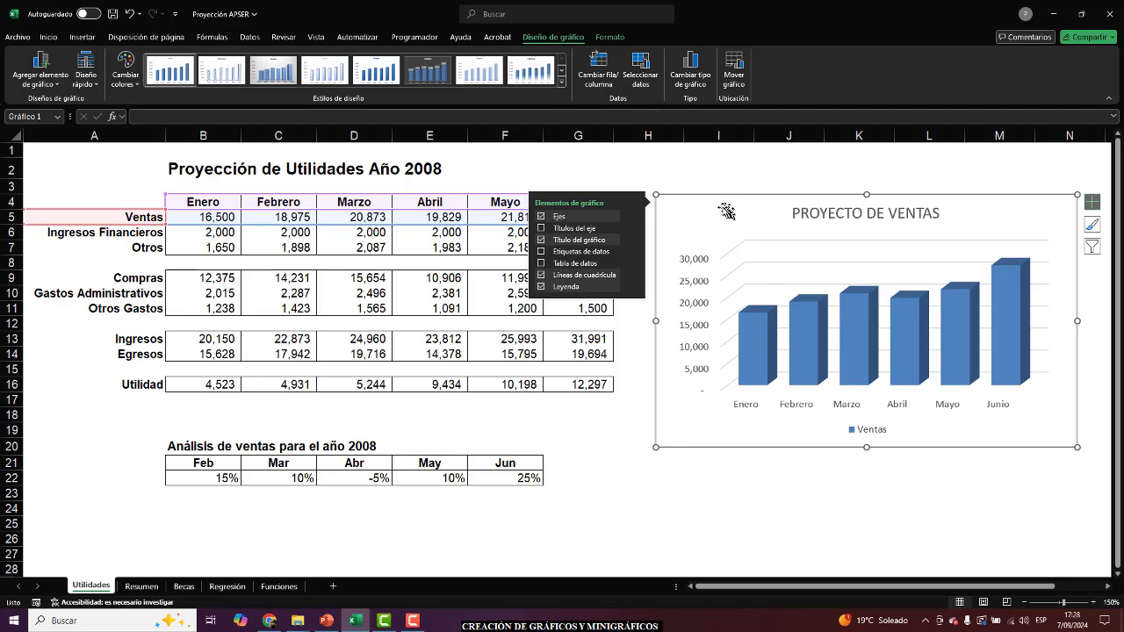
pyautogui.moveTo(722, 211); pyautogui.dragTo(704, 507)
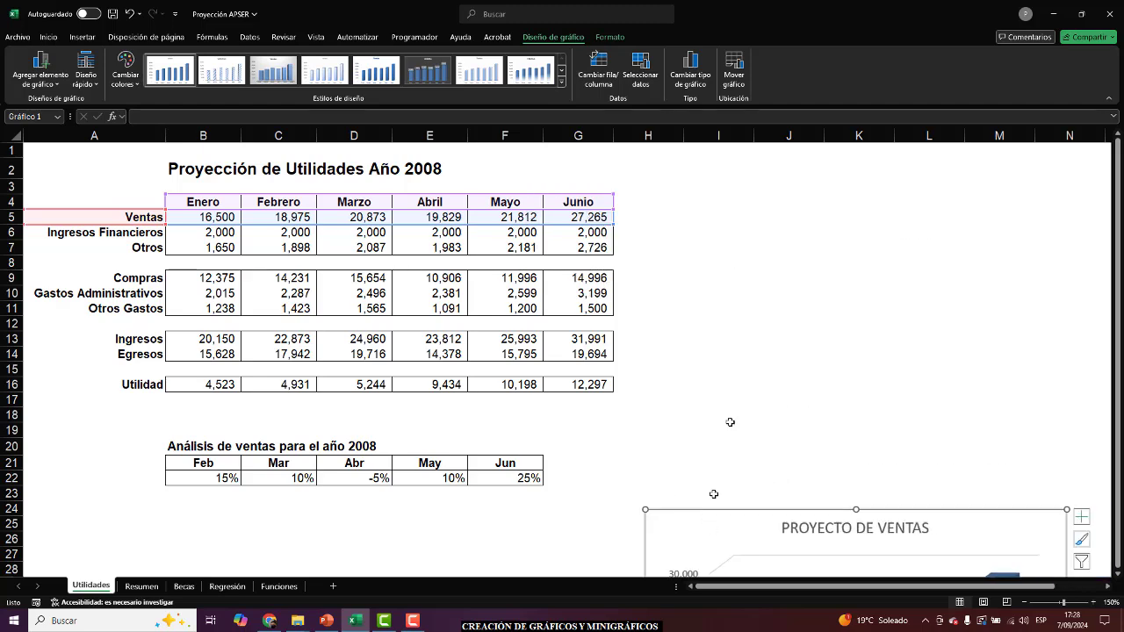
pyautogui.click(744, 336)
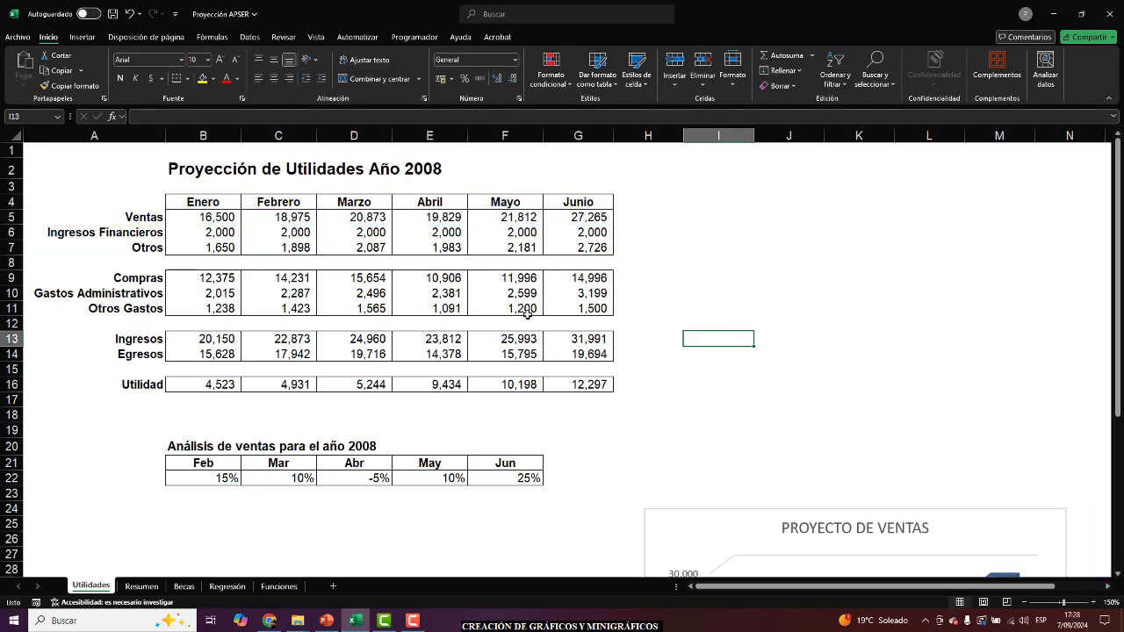
pyautogui.moveTo(160, 206); pyautogui.dragTo(186, 249)
pyautogui.moveTo(577, 204); pyautogui.dragTo(577, 248)
pyautogui.moveTo(145, 208); pyautogui.dragTo(165, 250)
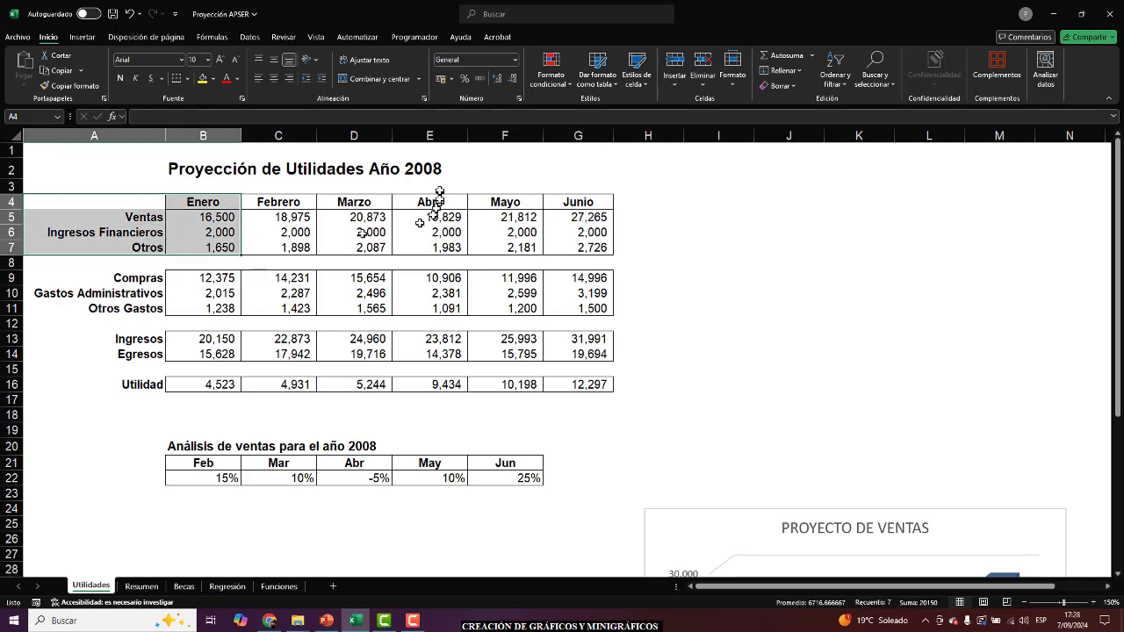
pyautogui.click(725, 216)
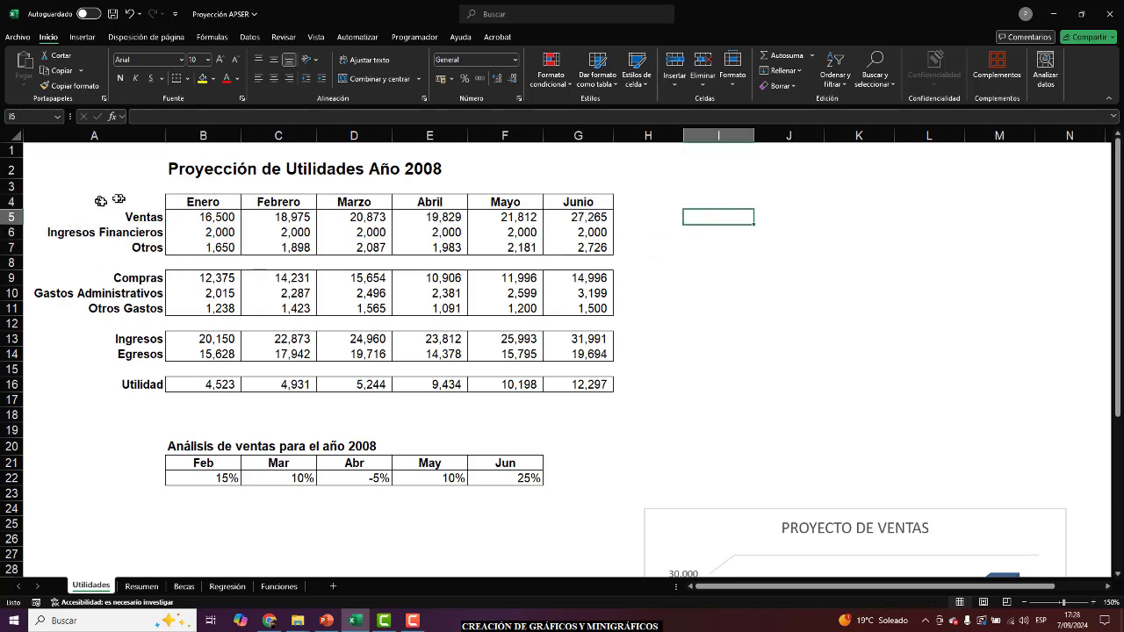
# Insert a Circular 3D chart from the ranges A4:B7, E4:E7 and G4:G7 and place it beside the income table
pyautogui.moveTo(97, 204); pyautogui.dragTo(220, 248)
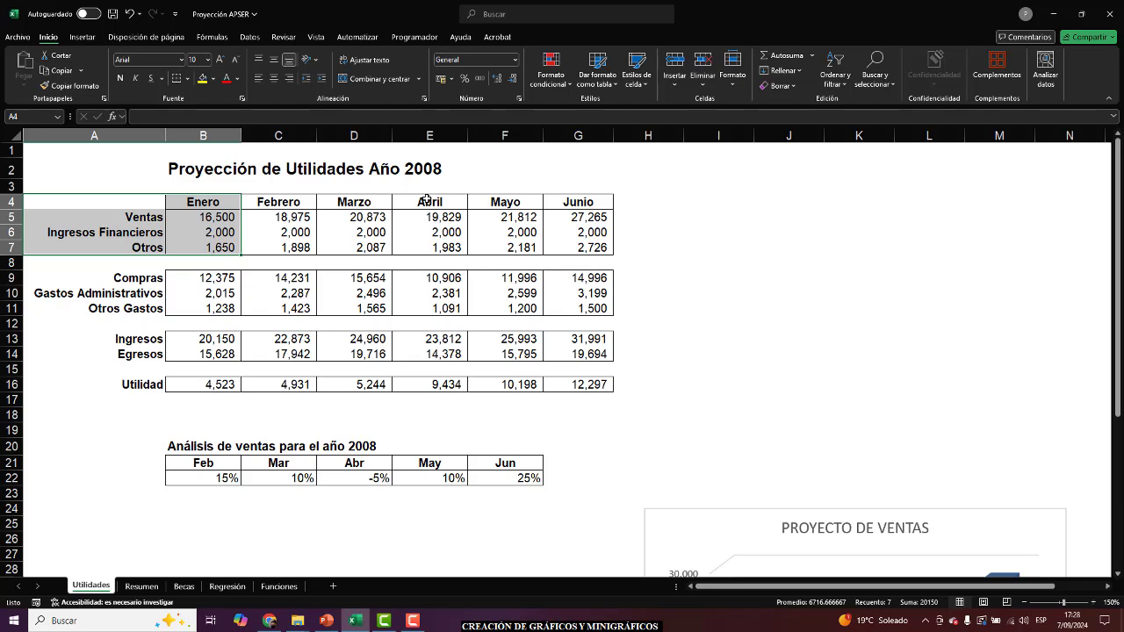
pyautogui.moveTo(428, 200); pyautogui.dragTo(430, 246)
pyautogui.keyDown('ctrl'); pyautogui.click(575, 201); pyautogui.keyUp('ctrl')
pyautogui.moveTo(576, 201); pyautogui.dragTo(575, 236)
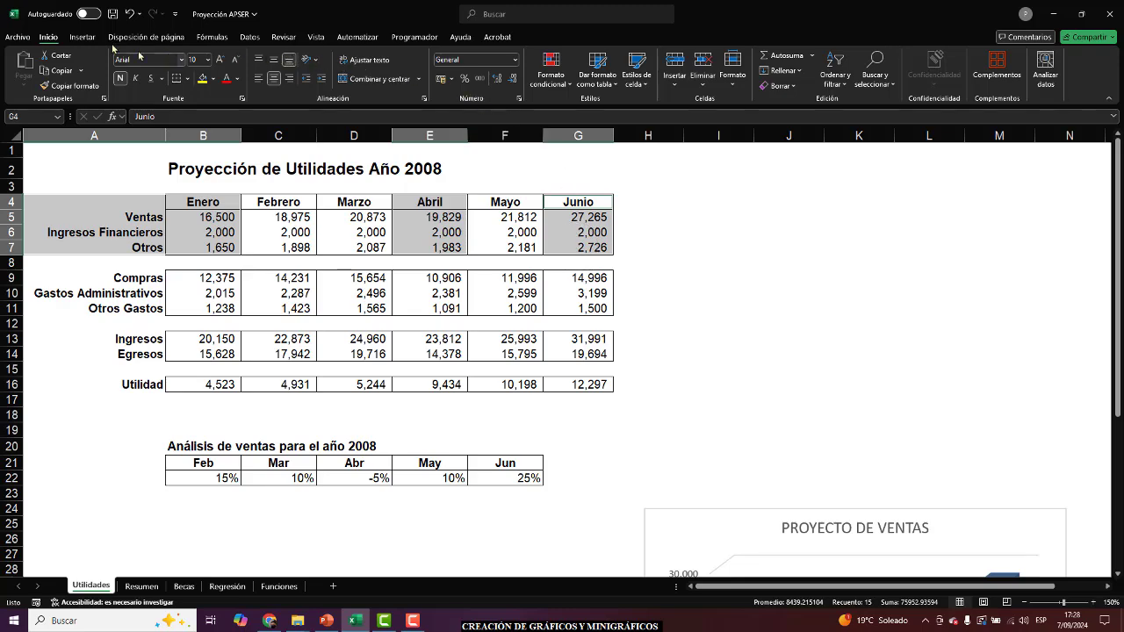
pyautogui.click(81, 37)
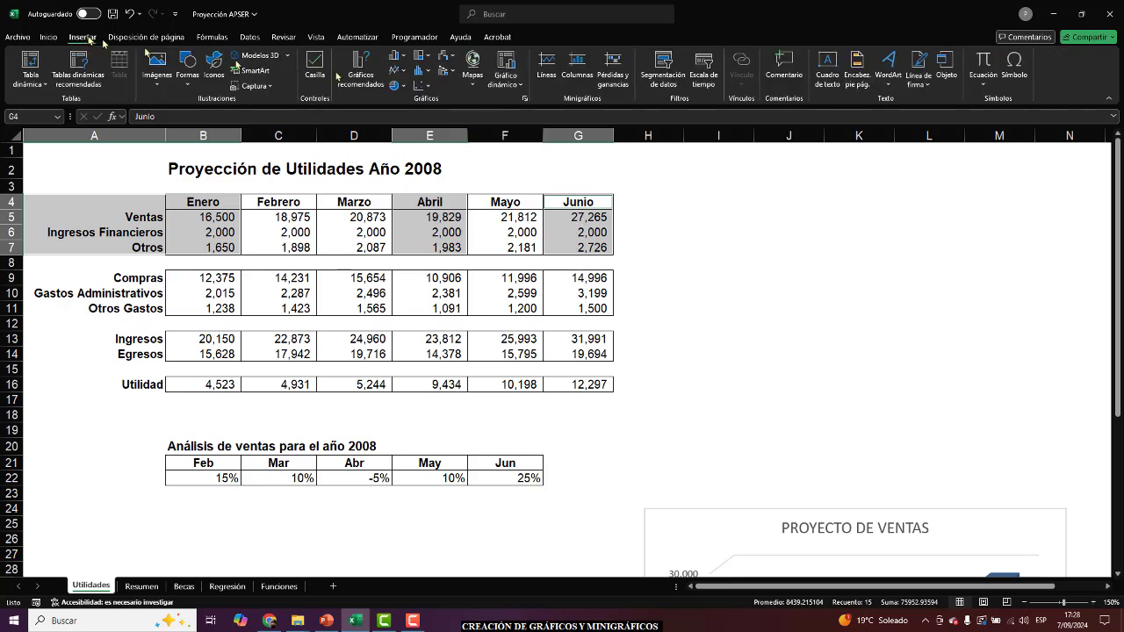
pyautogui.click(397, 85)
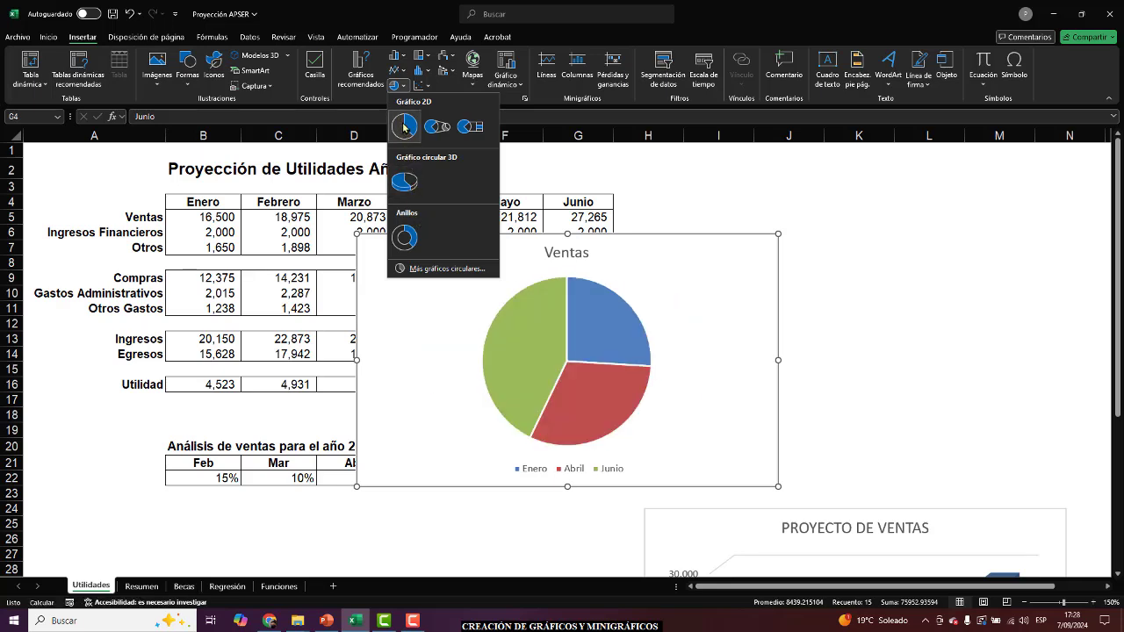
pyautogui.click(390, 4)
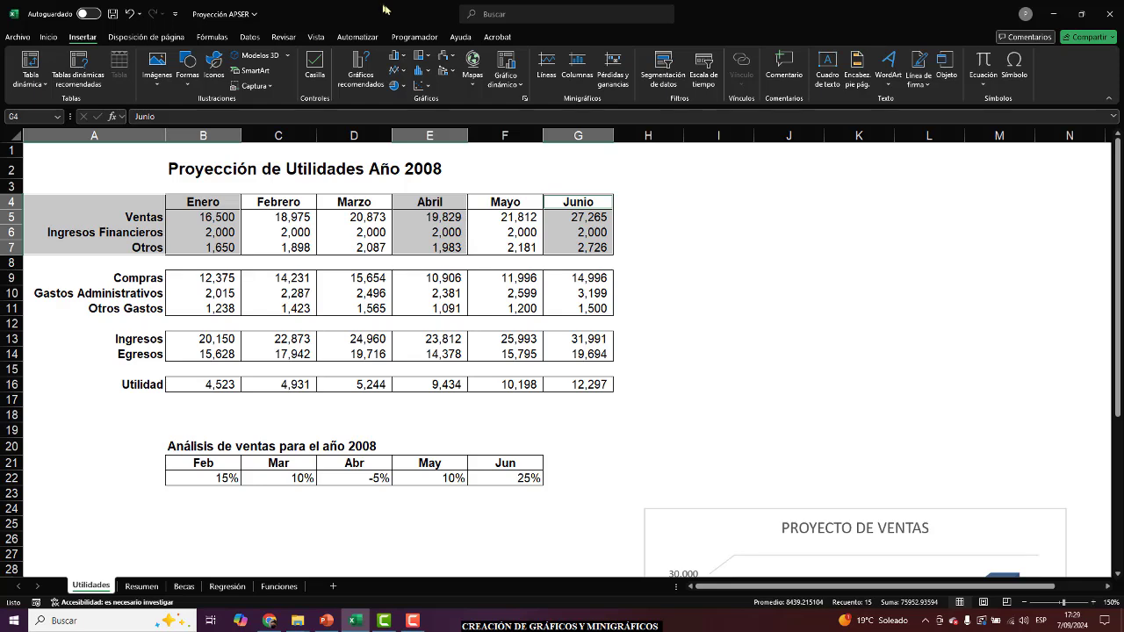
pyautogui.click(397, 86)
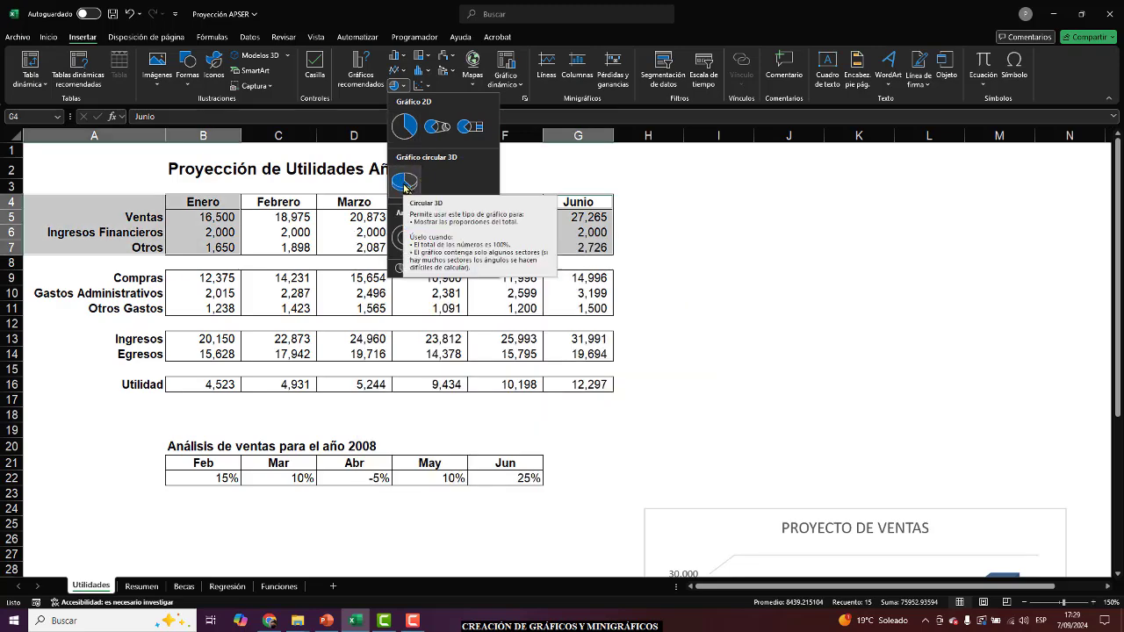
pyautogui.click(404, 186)
pyautogui.moveTo(430, 255); pyautogui.dragTo(705, 218)
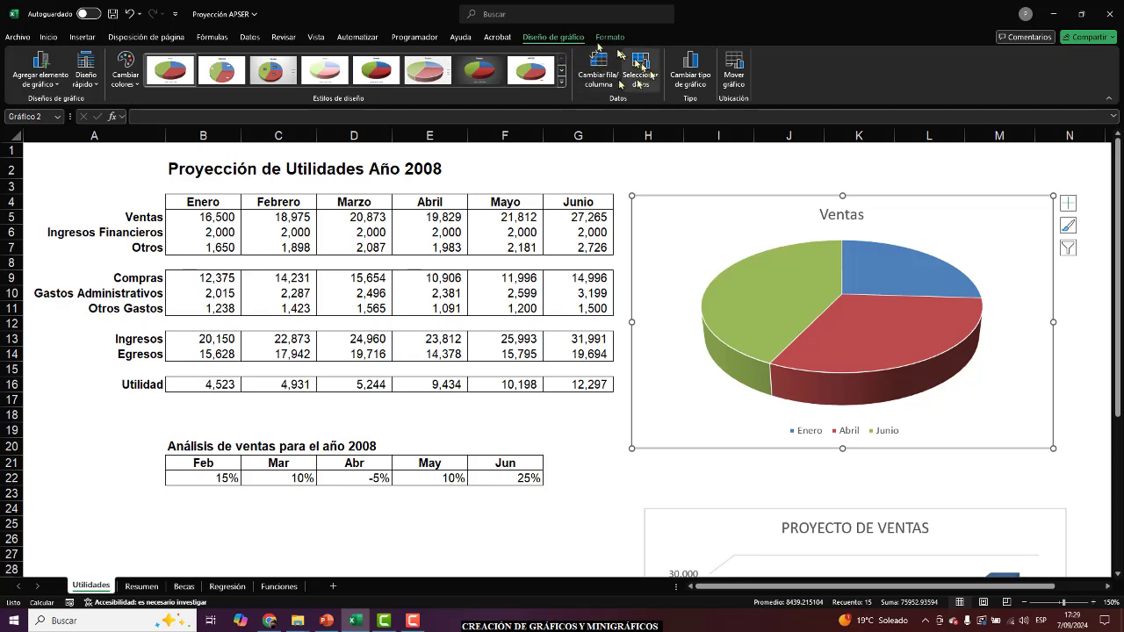
# Add data labels to the pie chart in the Extremo externo position
pyautogui.click(34, 77)
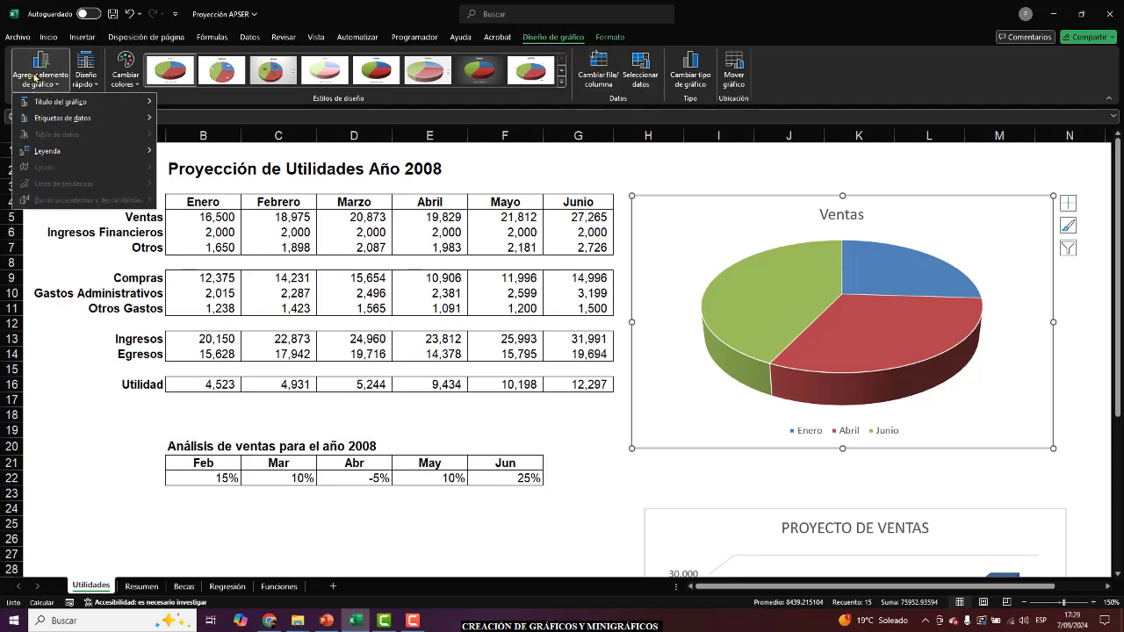
pyautogui.moveTo(48, 120)
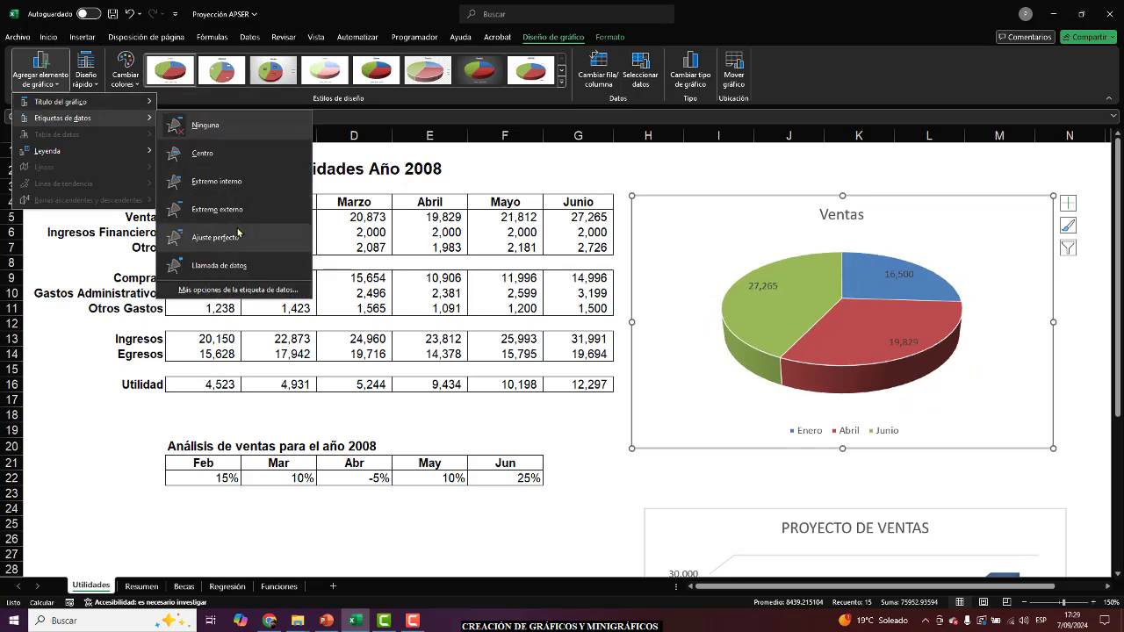
pyautogui.click(217, 209)
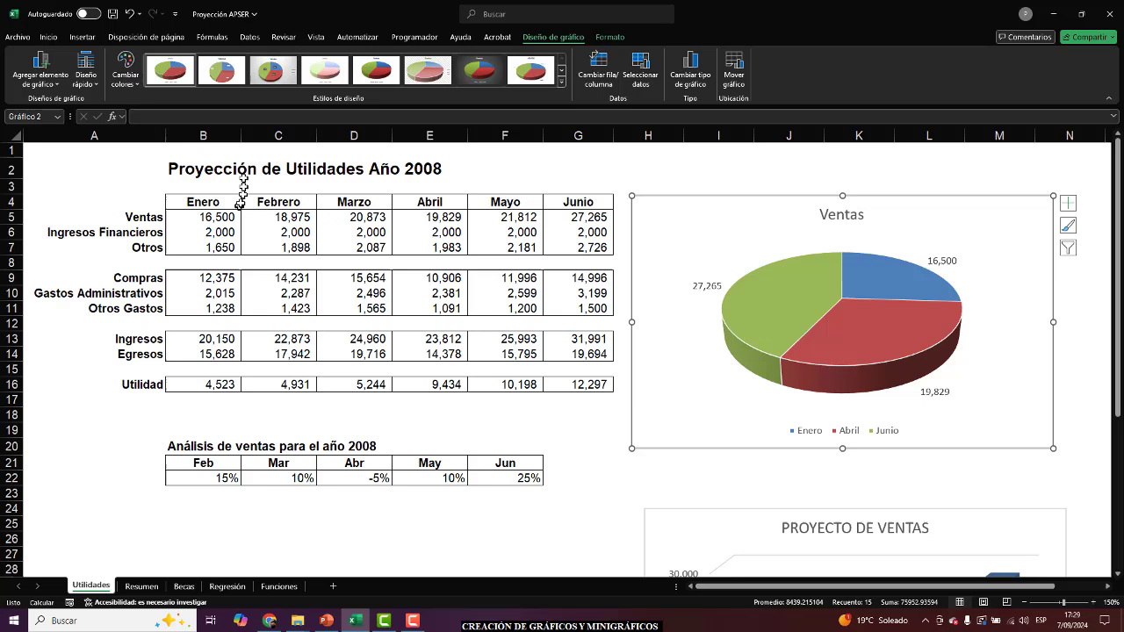
# Apply the quick layout with month and value labels inside the slices, and the gray-background chart style with percentages to the pie chart
pyautogui.click(85, 78)
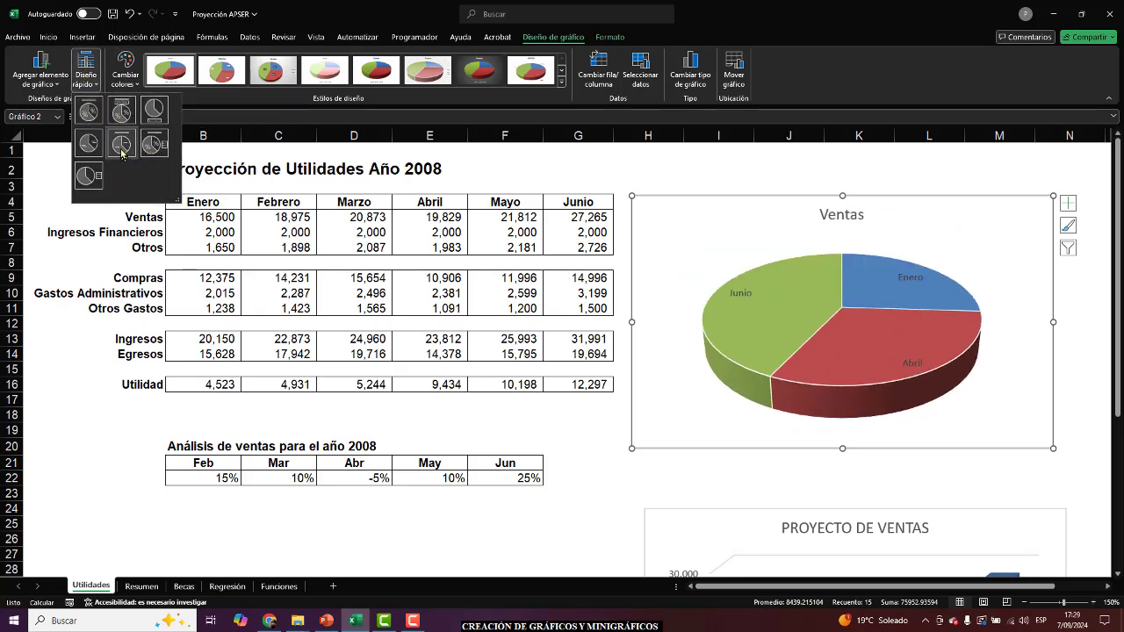
pyautogui.click(83, 151)
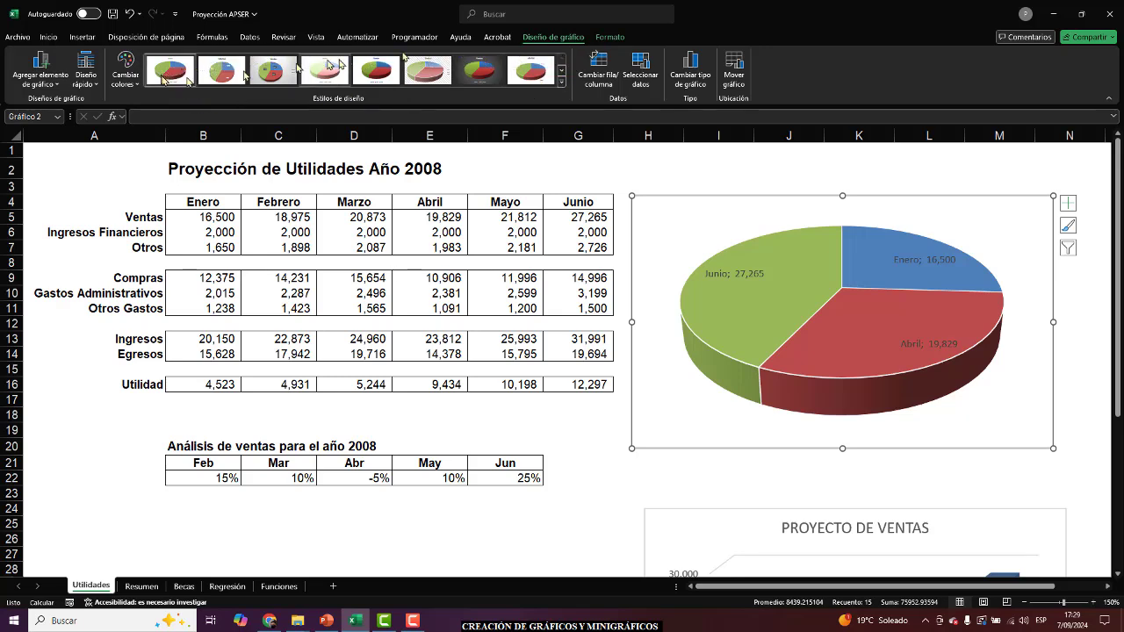
pyautogui.click(561, 80)
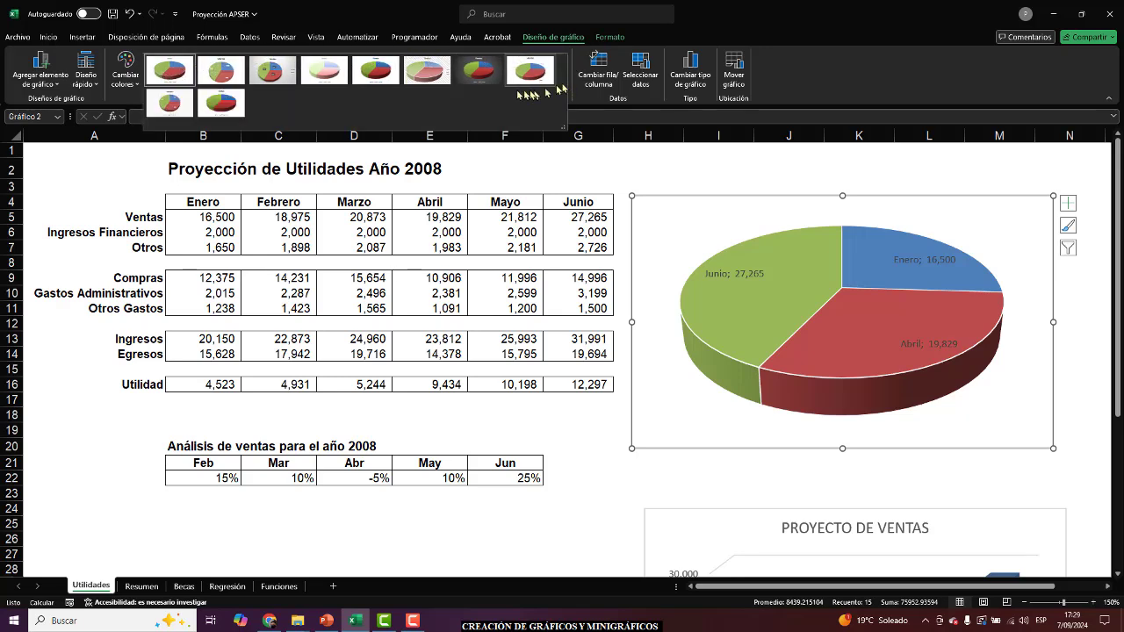
pyautogui.click(173, 103)
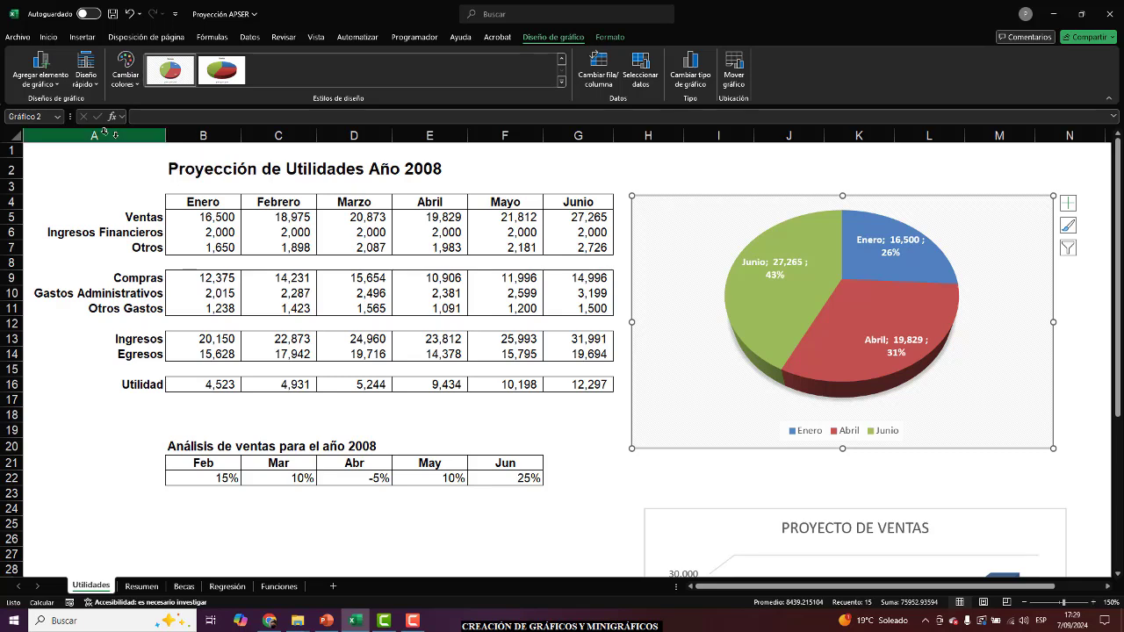
# Add a chart title above the pie chart and select its text
pyautogui.click(54, 78)
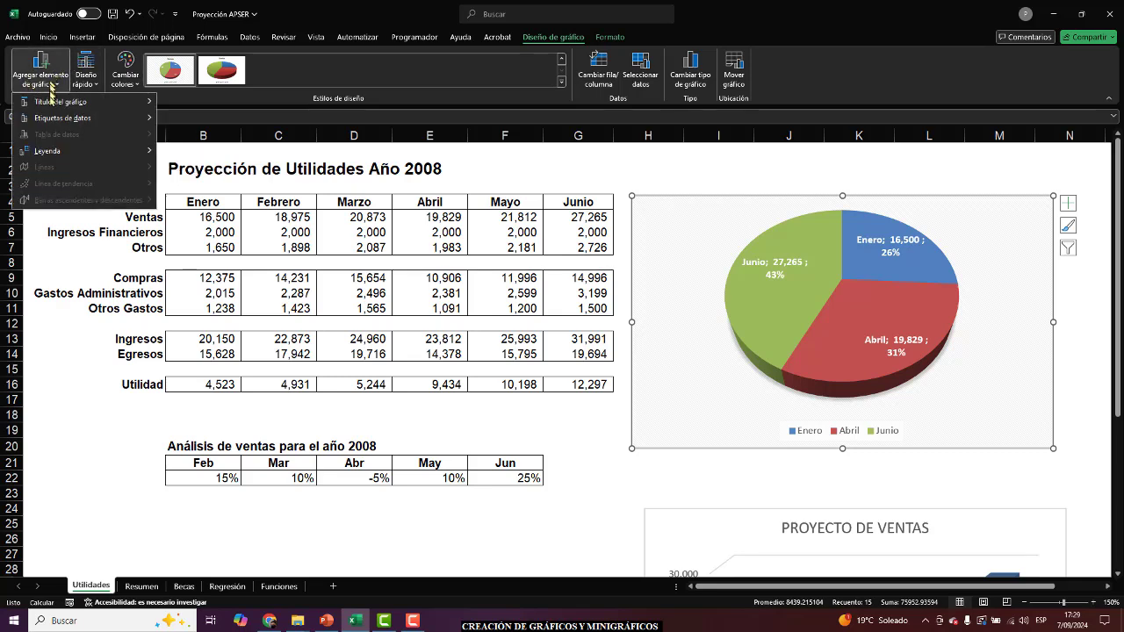
pyautogui.moveTo(53, 109)
pyautogui.click(220, 137)
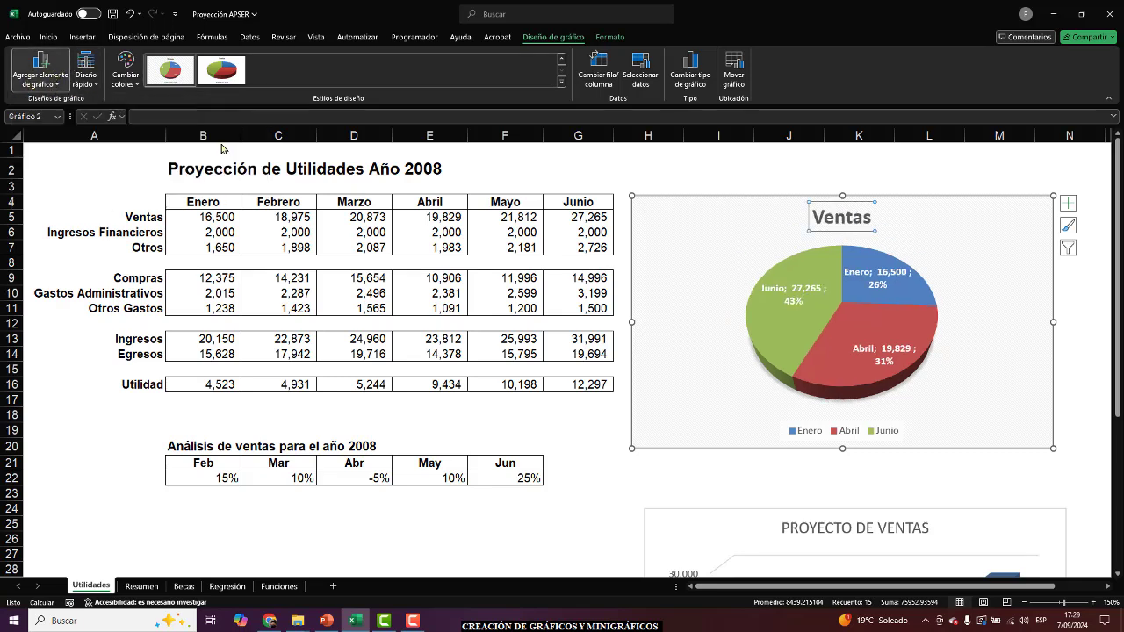
pyautogui.doubleClick(824, 219)
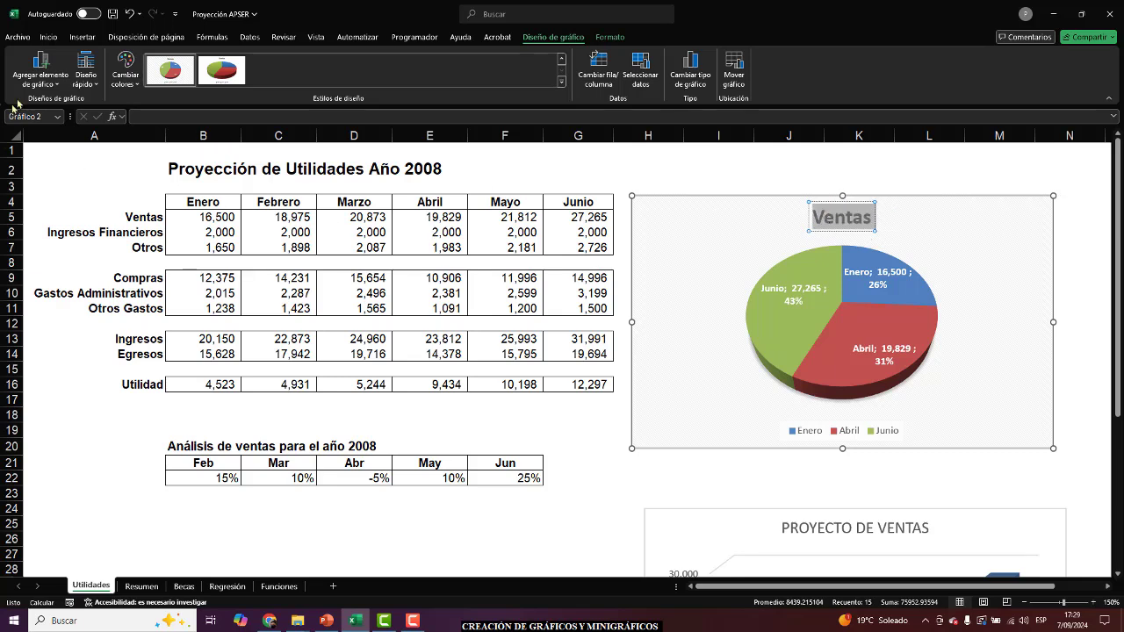
# Place the pie chart's legend in the Izquierda position and move the chart farther right, to the end of column I
pyautogui.click(44, 77)
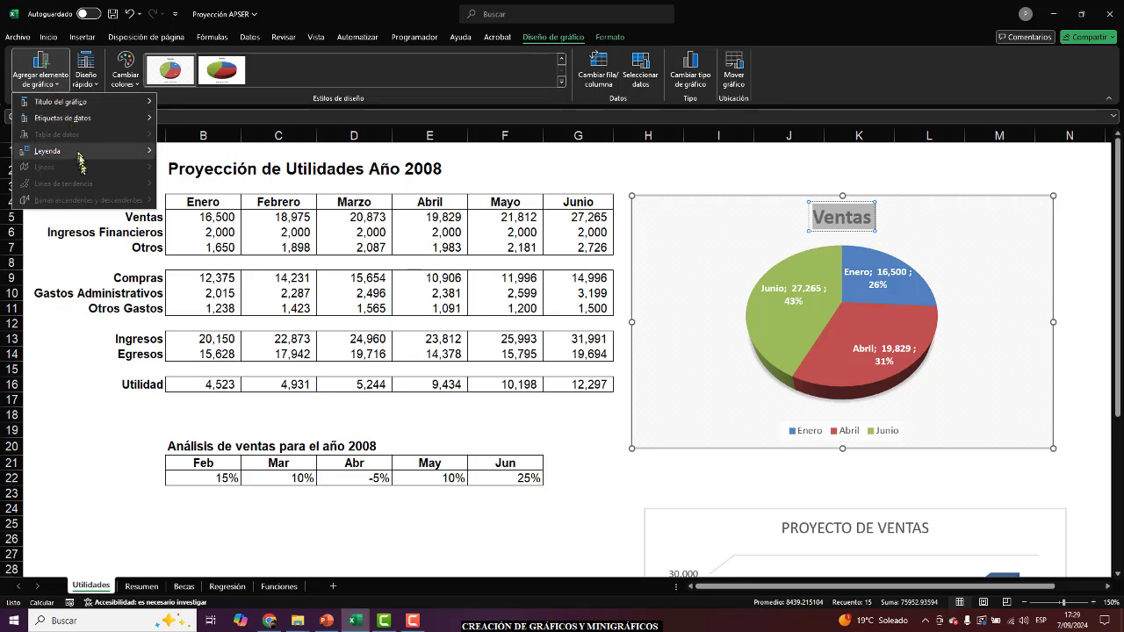
pyautogui.moveTo(79, 154)
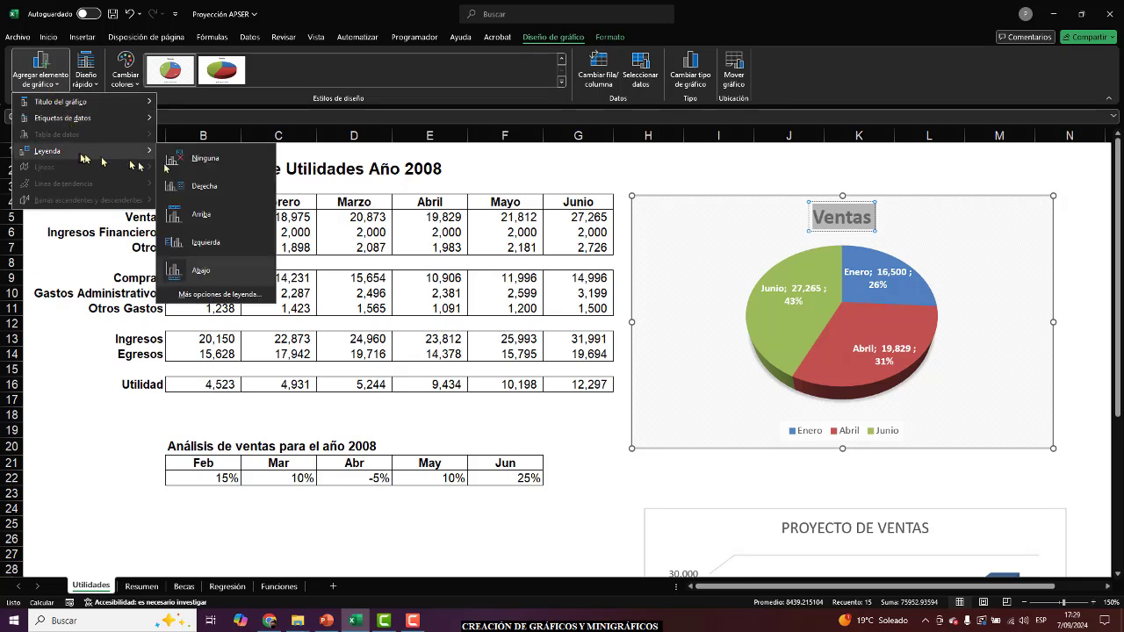
pyautogui.click(195, 243)
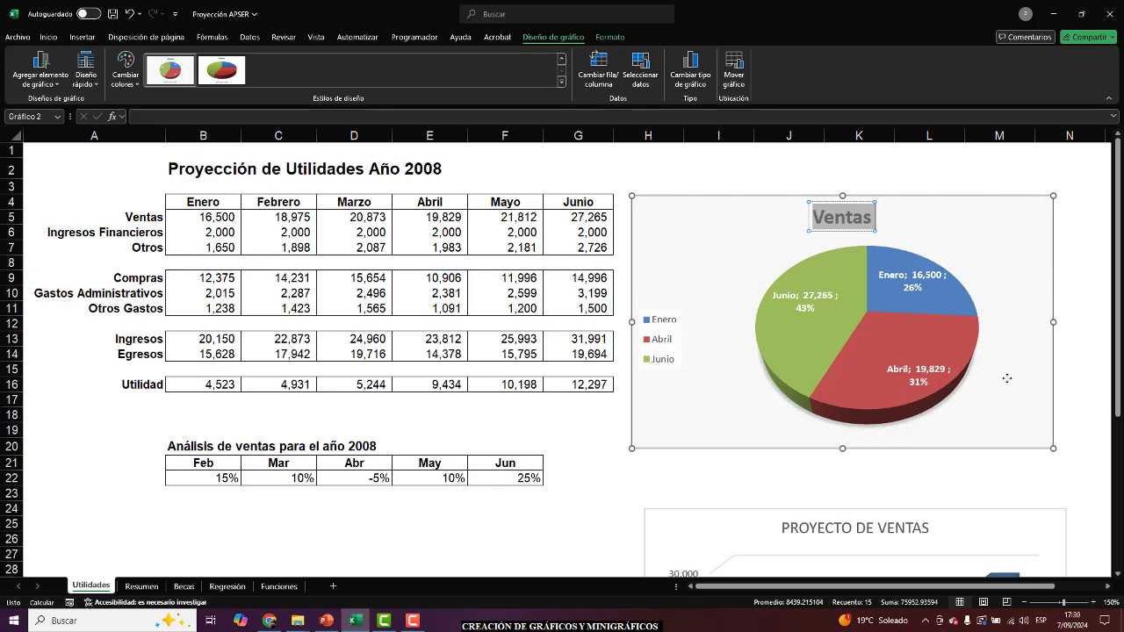
pyautogui.click(1076, 232)
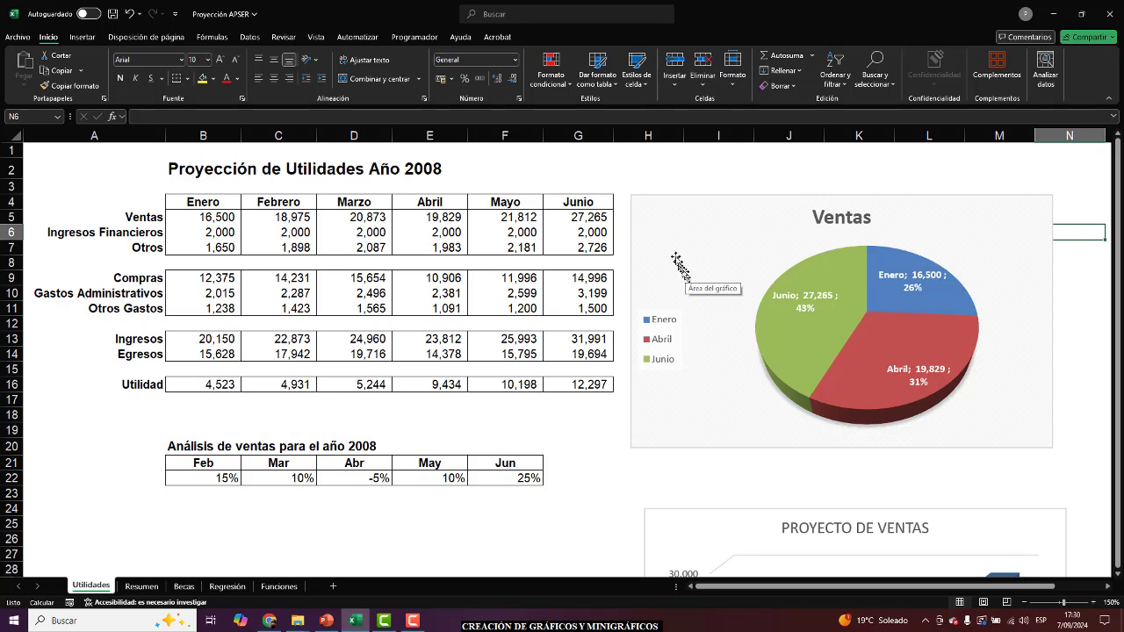
pyautogui.click(665, 219)
pyautogui.moveTo(665, 214); pyautogui.dragTo(783, 210)
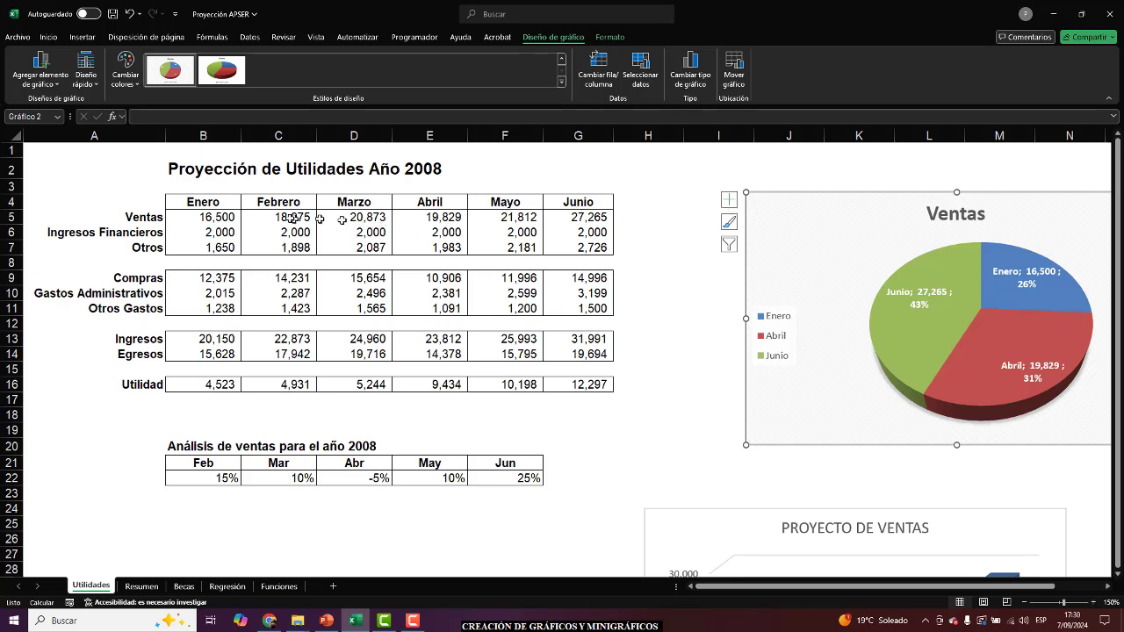
# Open the Resumen sheet and enlarge its view to 130%
pyautogui.click(633, 219)
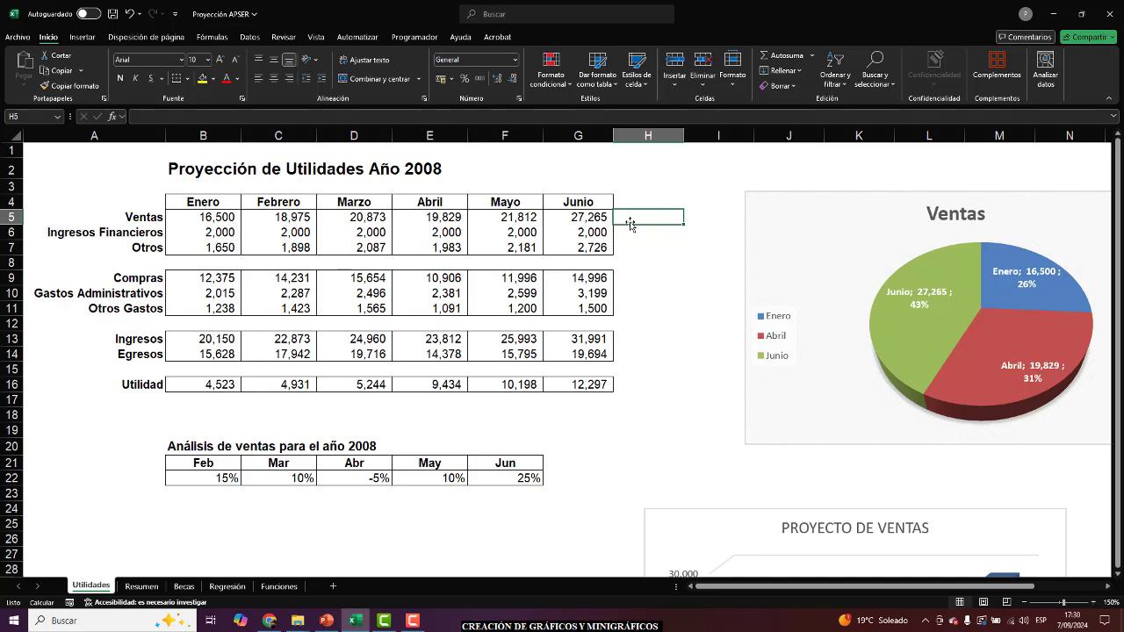
pyautogui.click(139, 589)
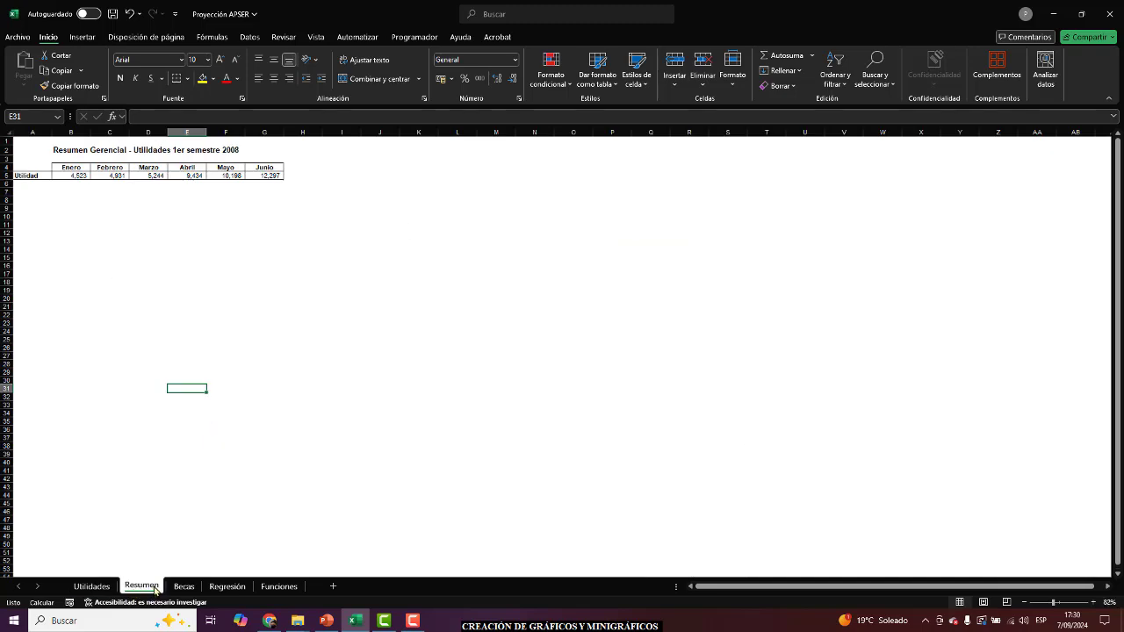
pyautogui.click(1095, 604)
pyautogui.click(1095, 605)
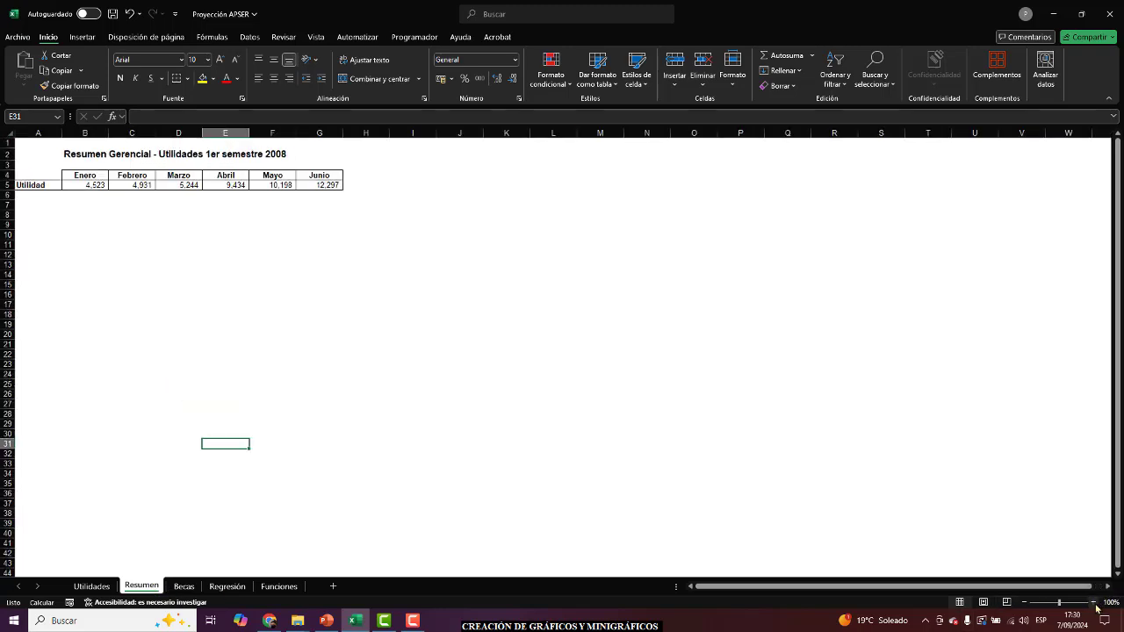
pyautogui.click(1095, 605)
pyautogui.click(1095, 604)
pyautogui.click(1095, 604)
# Insert a column sparkline in cell H5 of the Resumen sheet from the Utilidad values in B5:G5
pyautogui.click(464, 199)
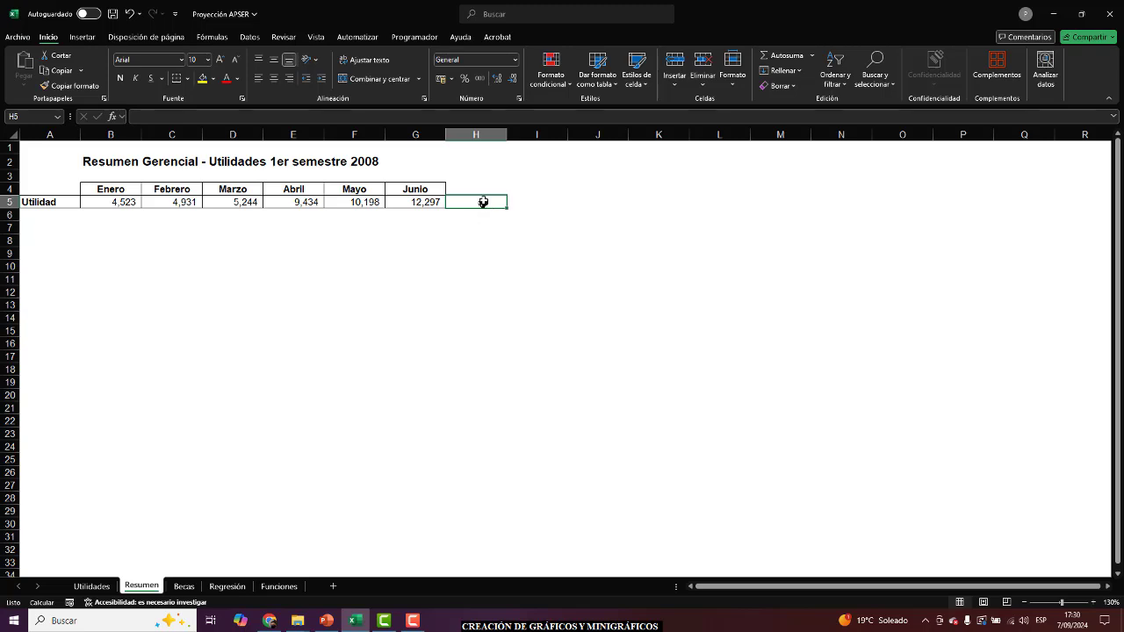
pyautogui.click(81, 37)
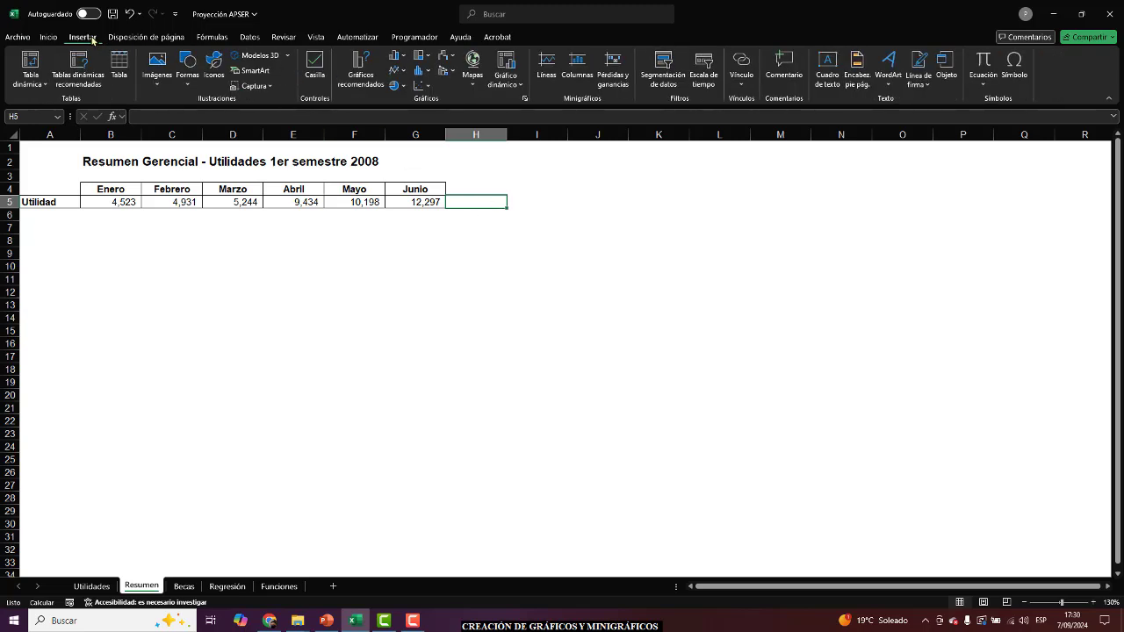
pyautogui.click(577, 65)
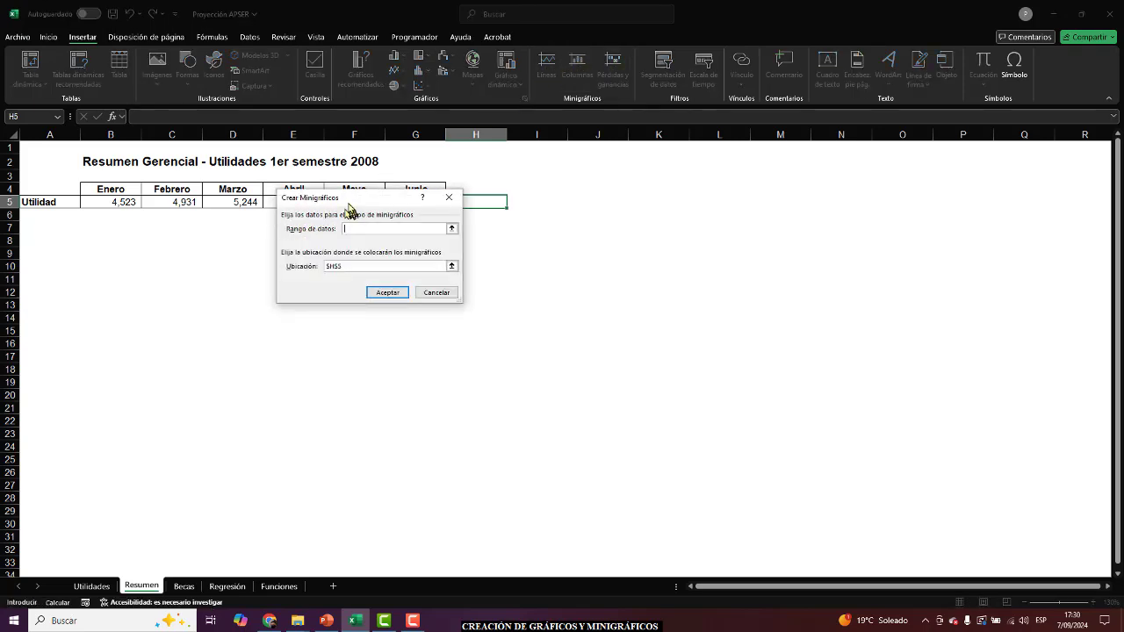
pyautogui.moveTo(348, 203); pyautogui.dragTo(341, 245)
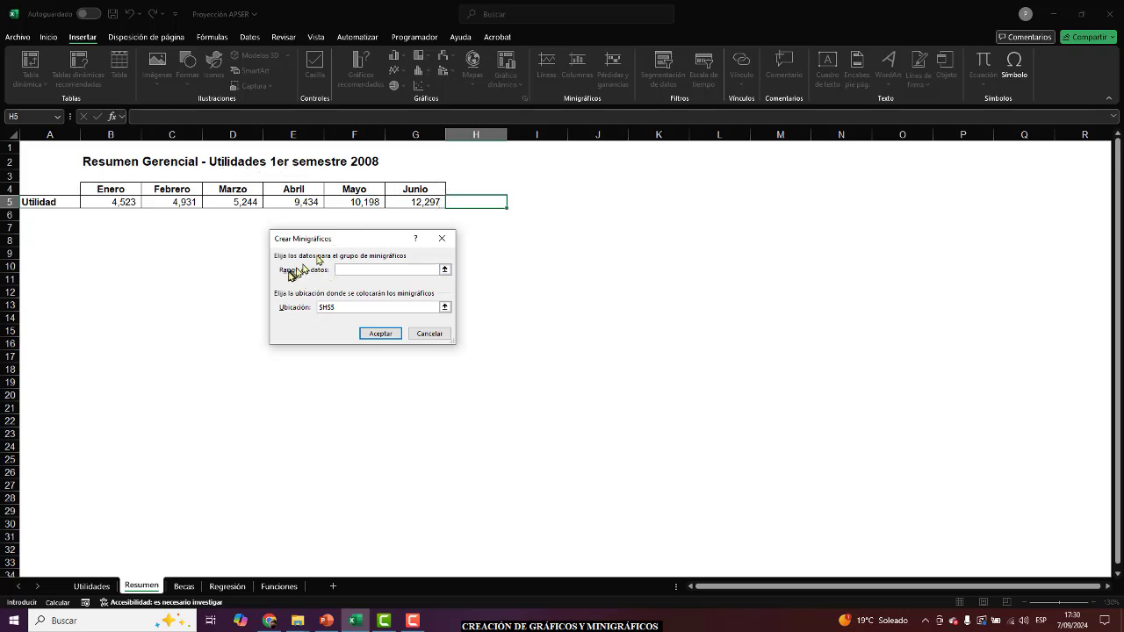
pyautogui.moveTo(113, 203); pyautogui.dragTo(393, 200)
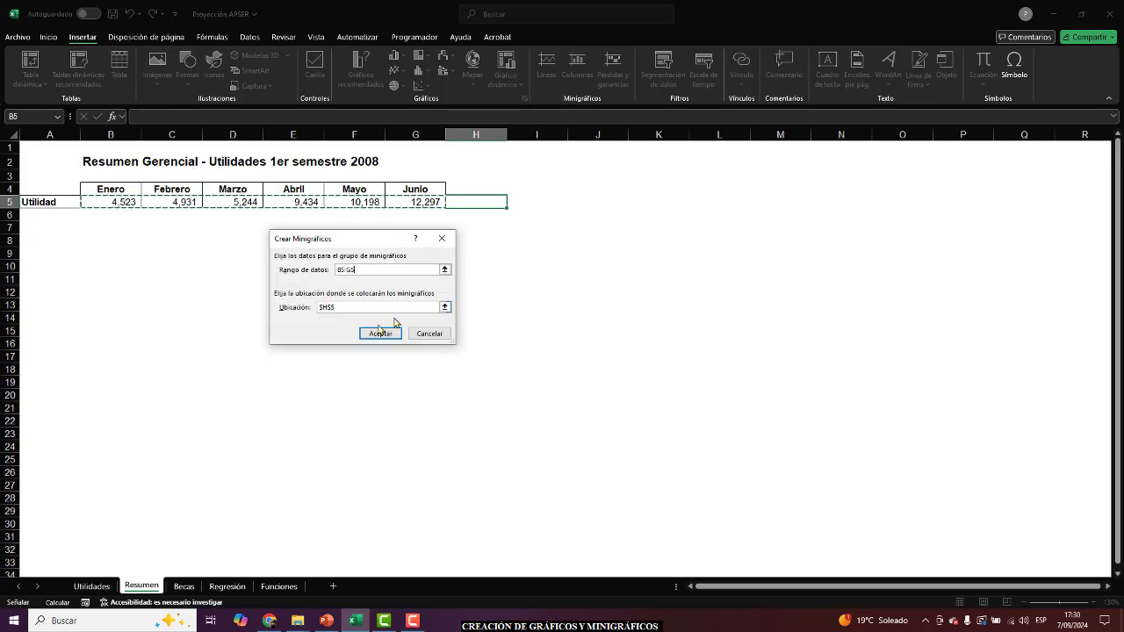
pyautogui.click(380, 334)
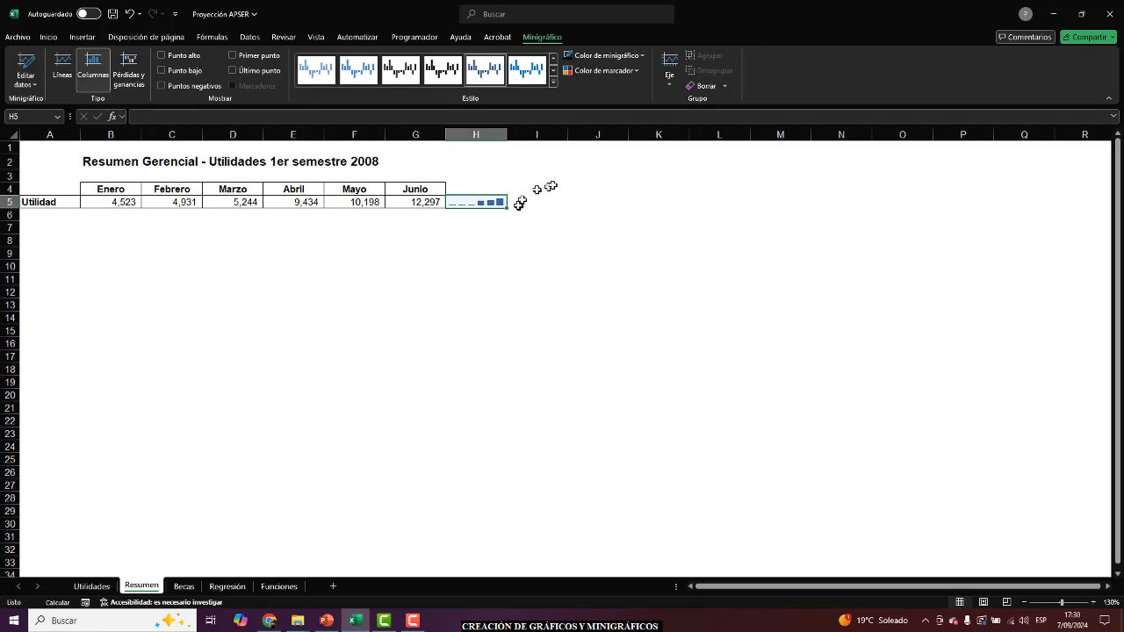
# On the Utilidades sheet, insert a column sparkline in cell H5 from the Ventas values in B5:G5
pyautogui.click(92, 586)
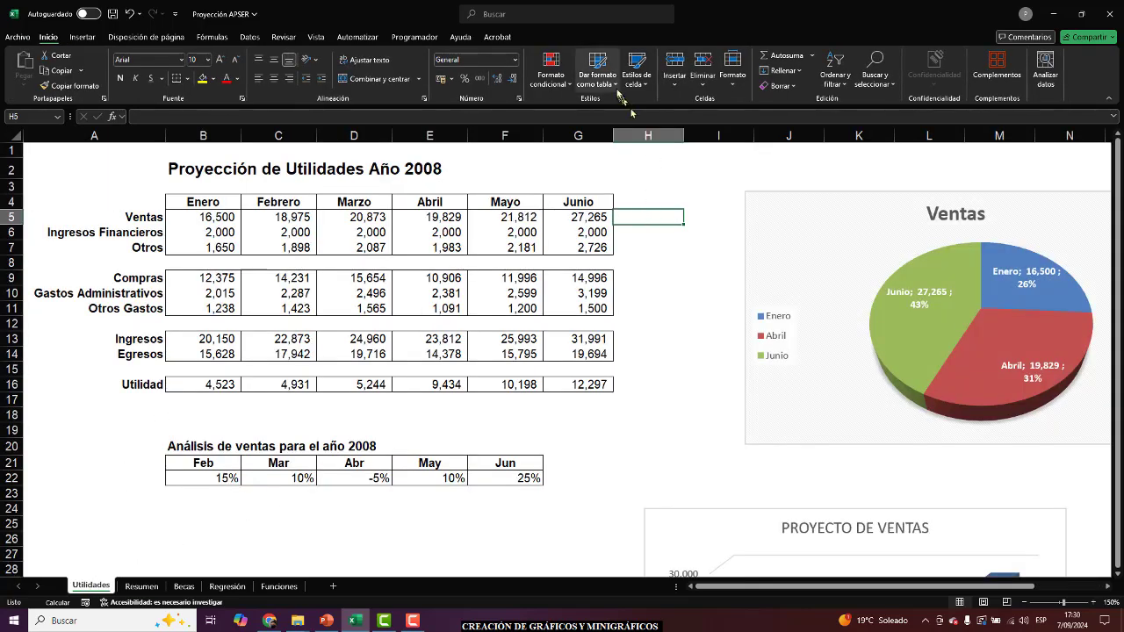
pyautogui.click(82, 37)
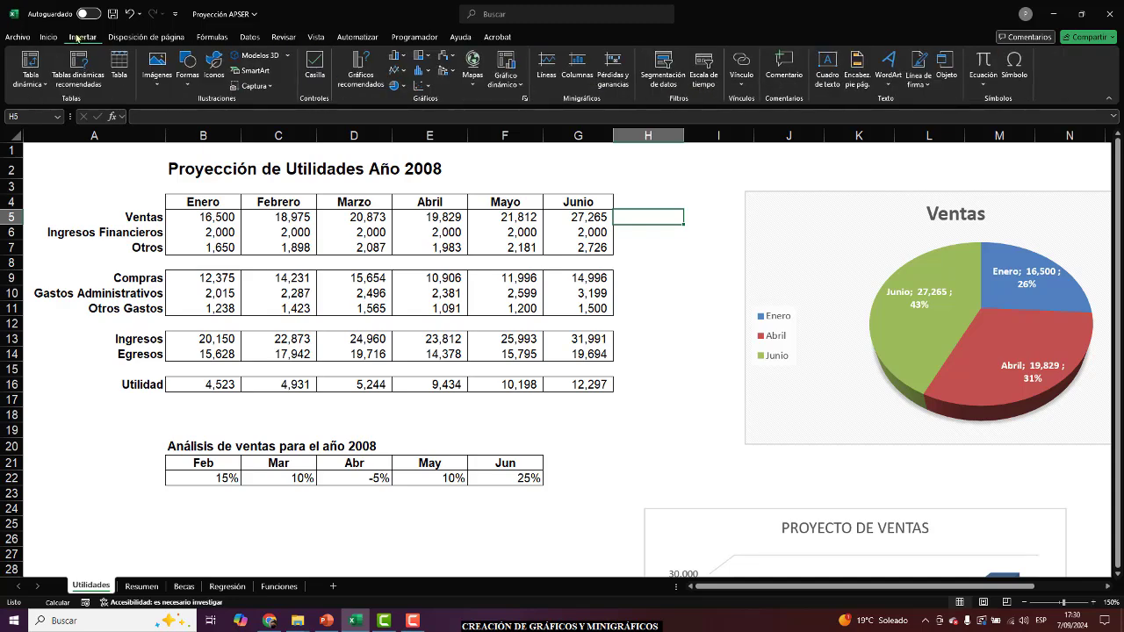
pyautogui.click(576, 66)
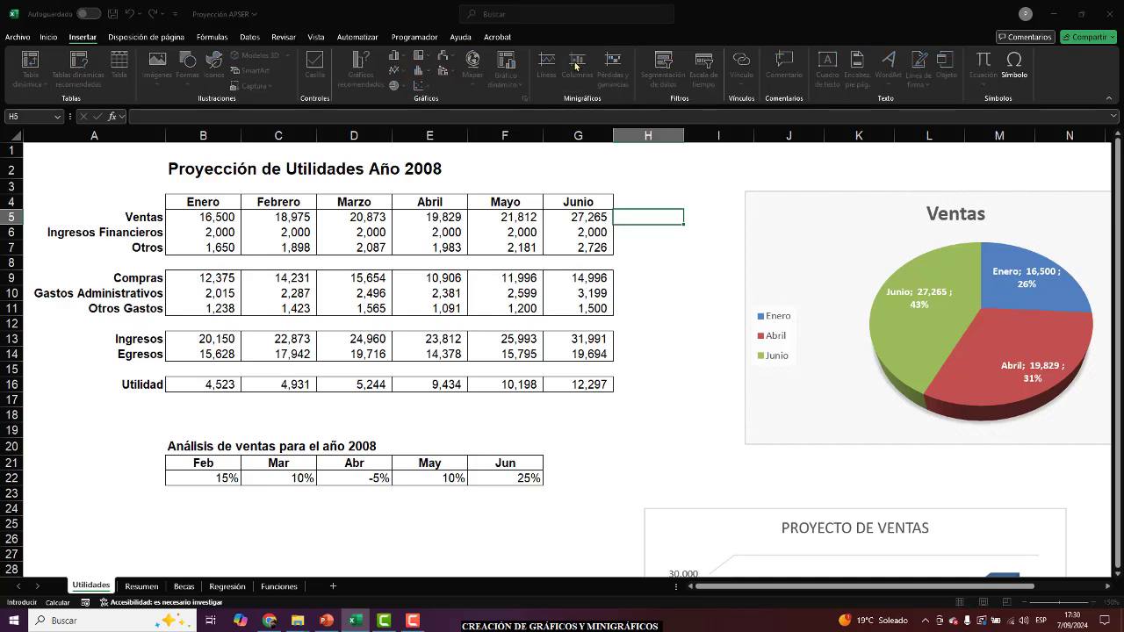
pyautogui.moveTo(345, 249); pyautogui.dragTo(688, 345)
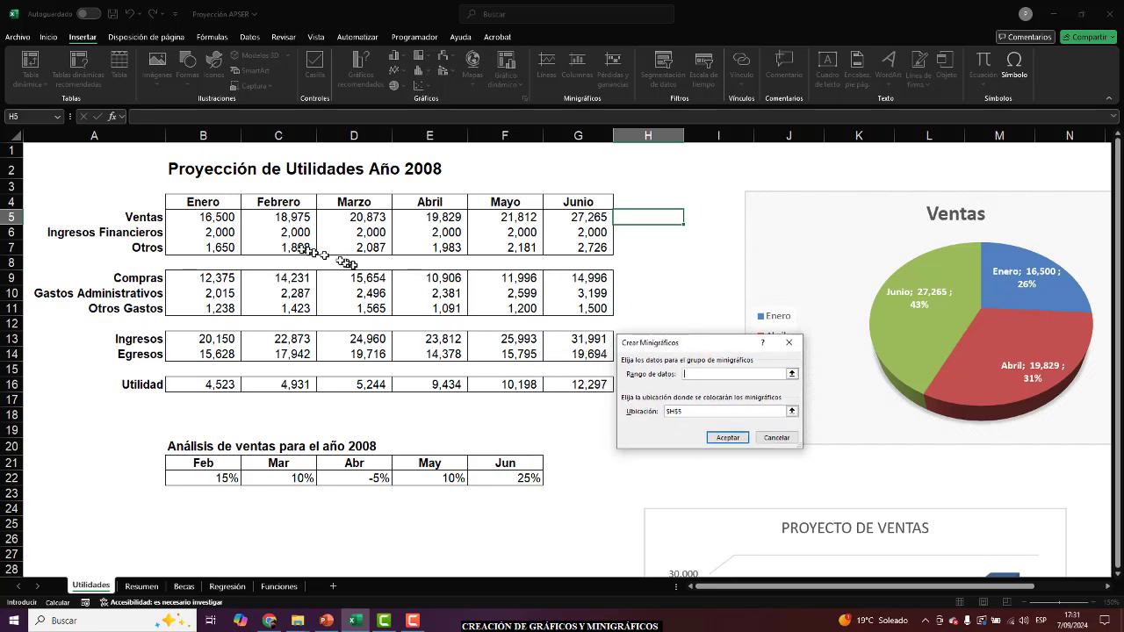
pyautogui.moveTo(218, 218); pyautogui.dragTo(575, 217)
pyautogui.moveTo(201, 220); pyautogui.dragTo(575, 218)
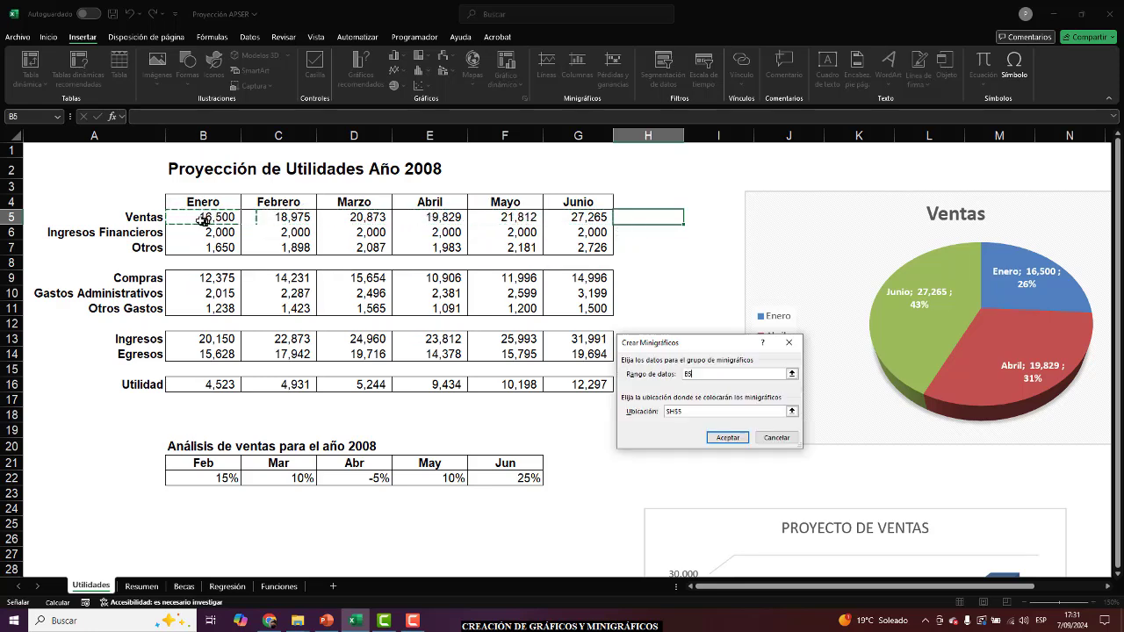
pyautogui.moveTo(201, 219); pyautogui.dragTo(581, 217)
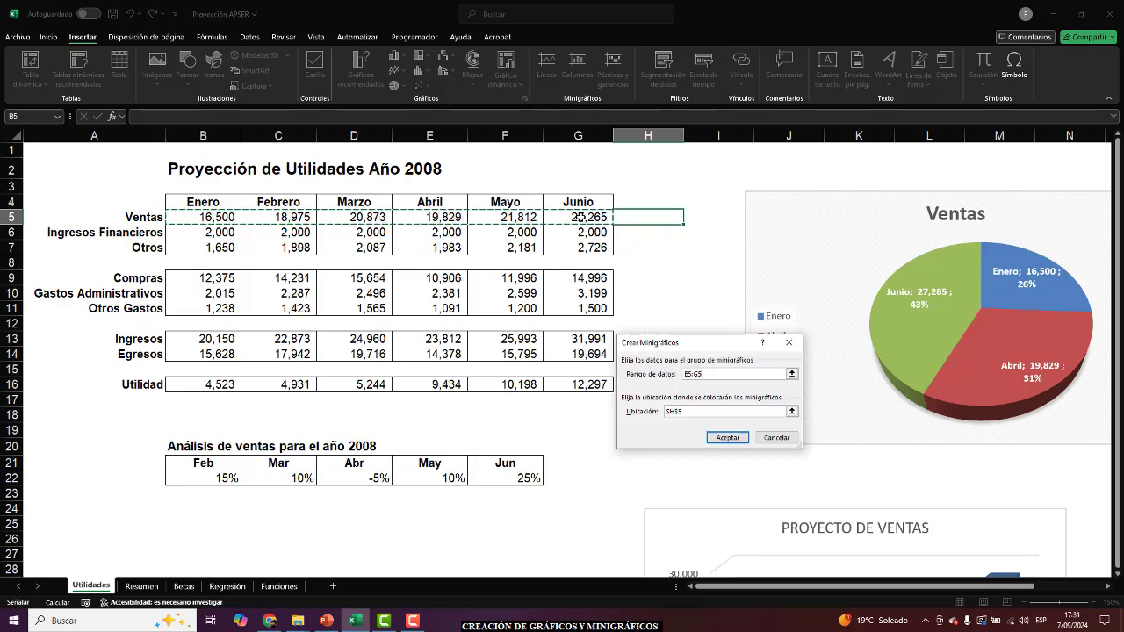
pyautogui.click(727, 438)
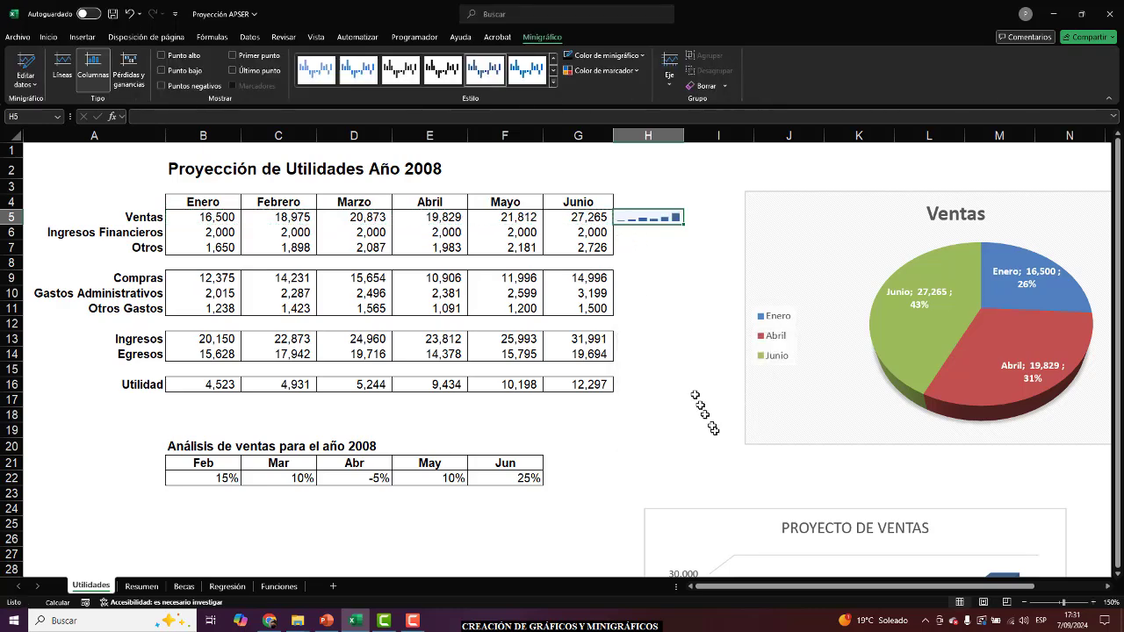
# Insert a Pérdidas y ganancias sparkline in cell H6 from the Ingresos Financieros values in B6:G6
pyautogui.click(650, 231)
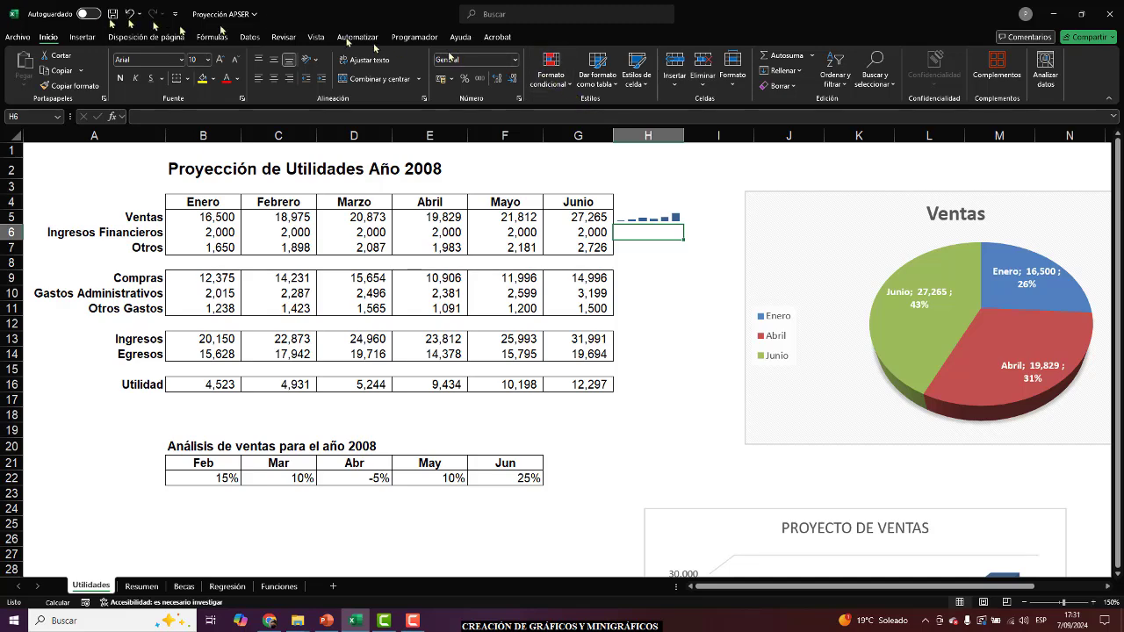
pyautogui.click(82, 37)
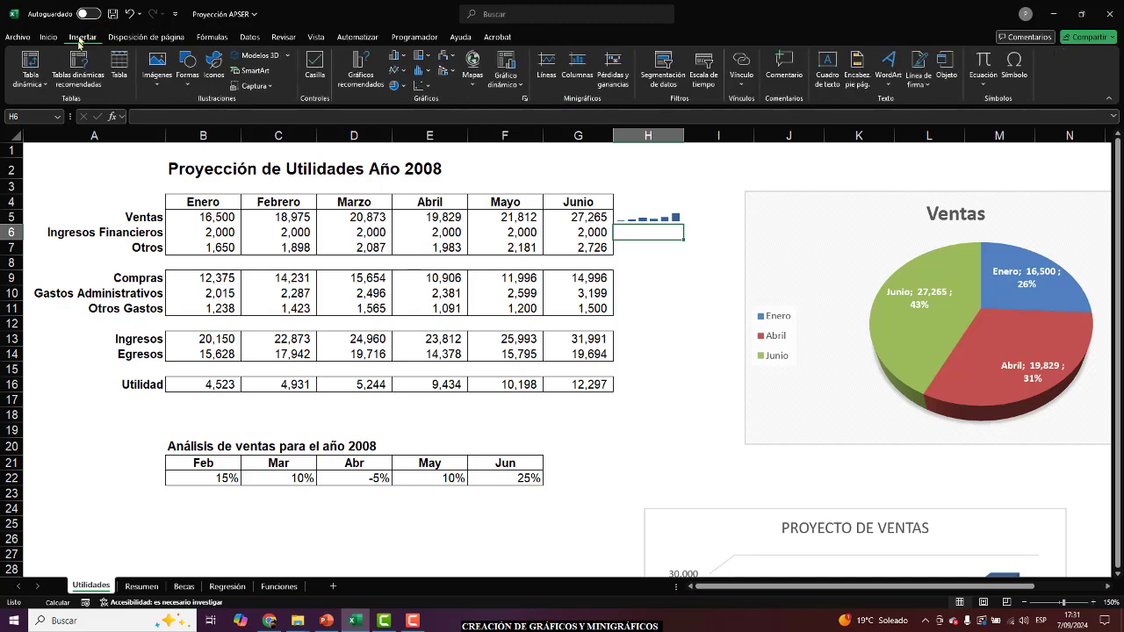
pyautogui.click(612, 62)
pyautogui.moveTo(666, 349); pyautogui.dragTo(661, 403)
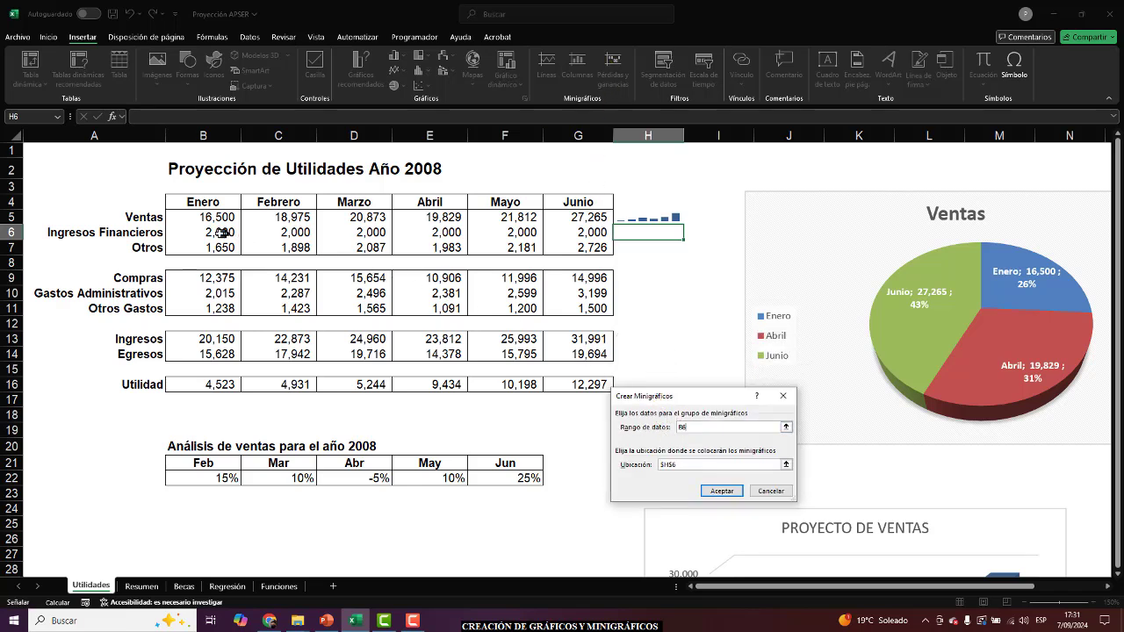
pyautogui.moveTo(224, 233); pyautogui.dragTo(608, 235)
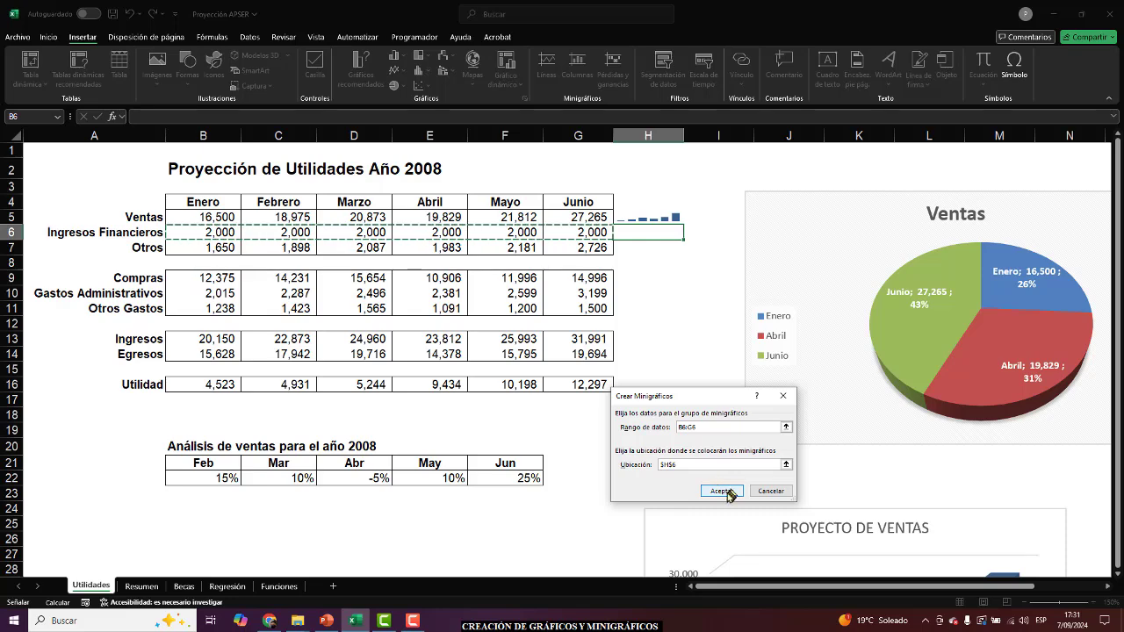
pyautogui.click(722, 491)
pyautogui.click(647, 251)
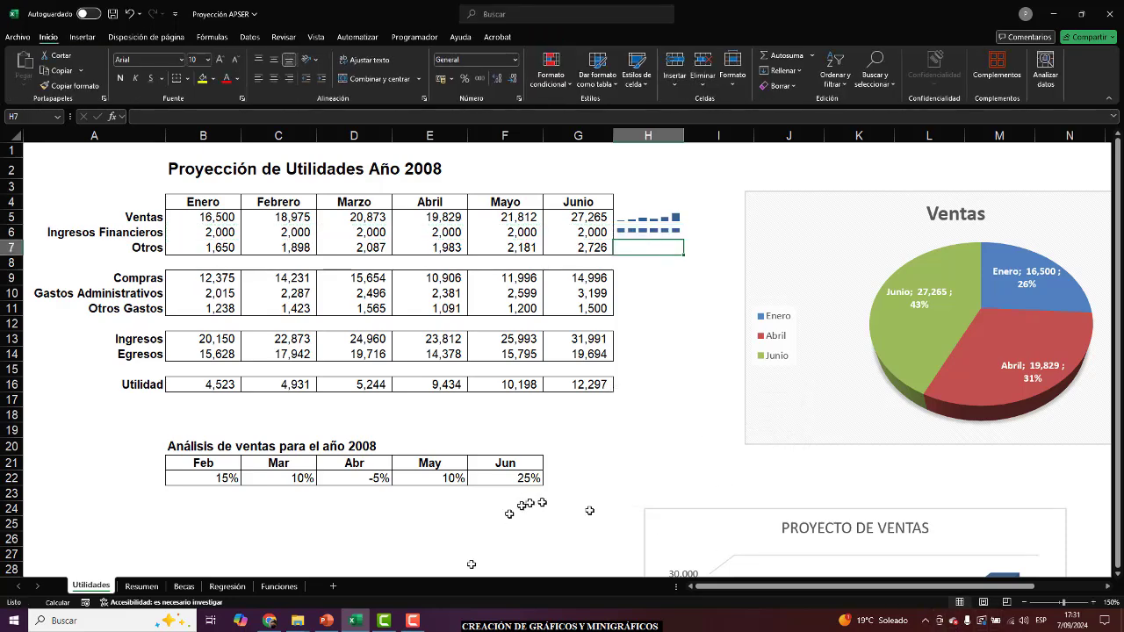
pyautogui.click(413, 621)
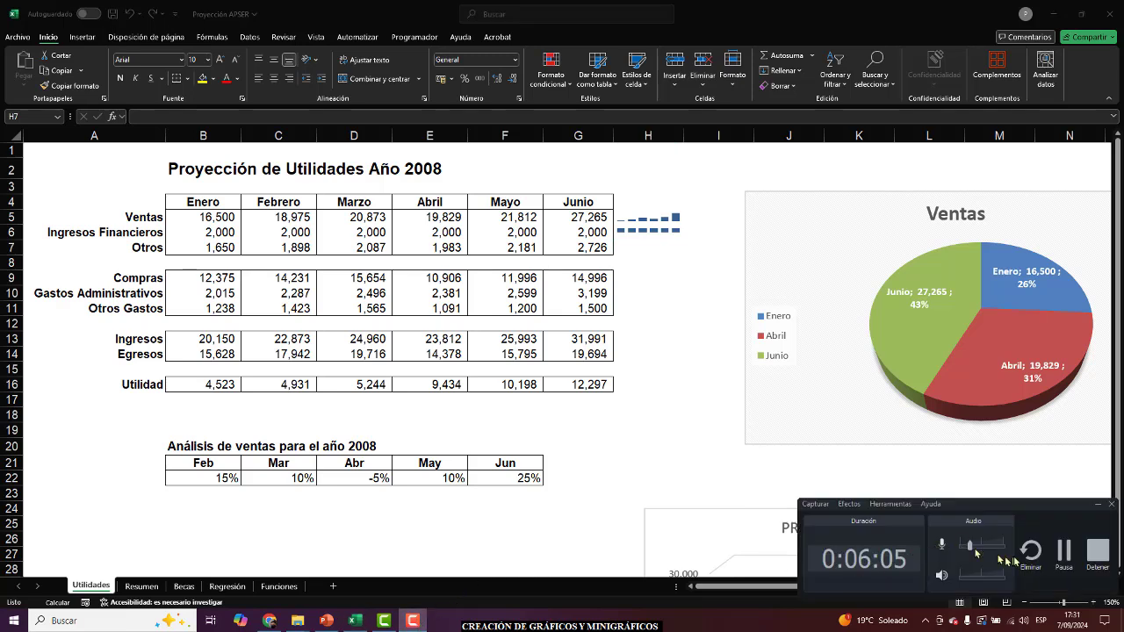
pyautogui.click(1064, 554)
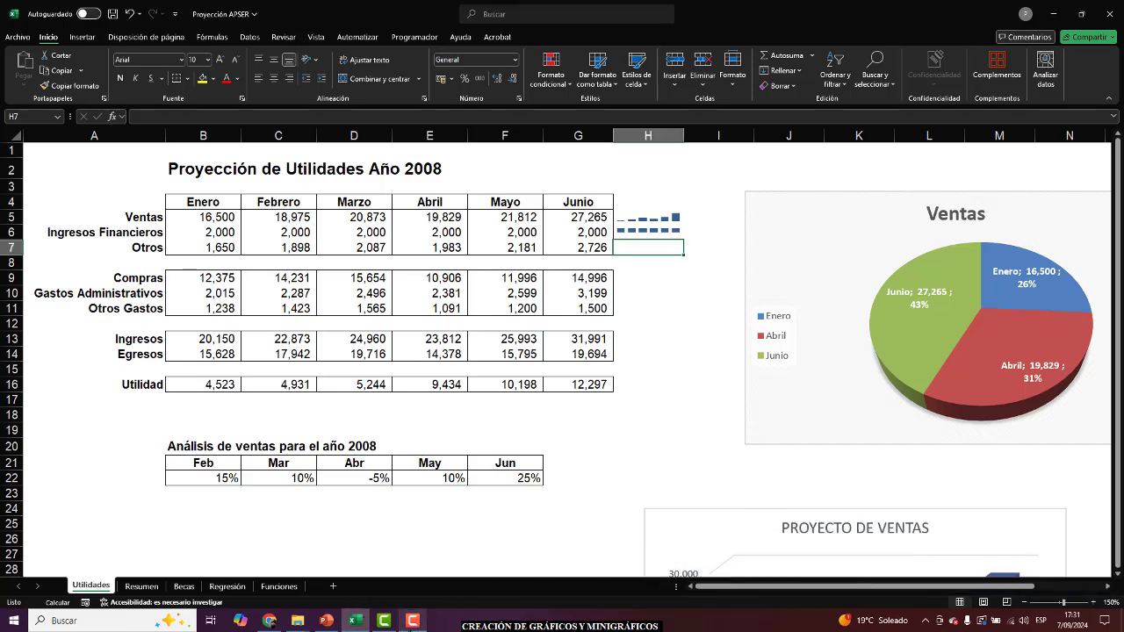
pyautogui.click(413, 622)
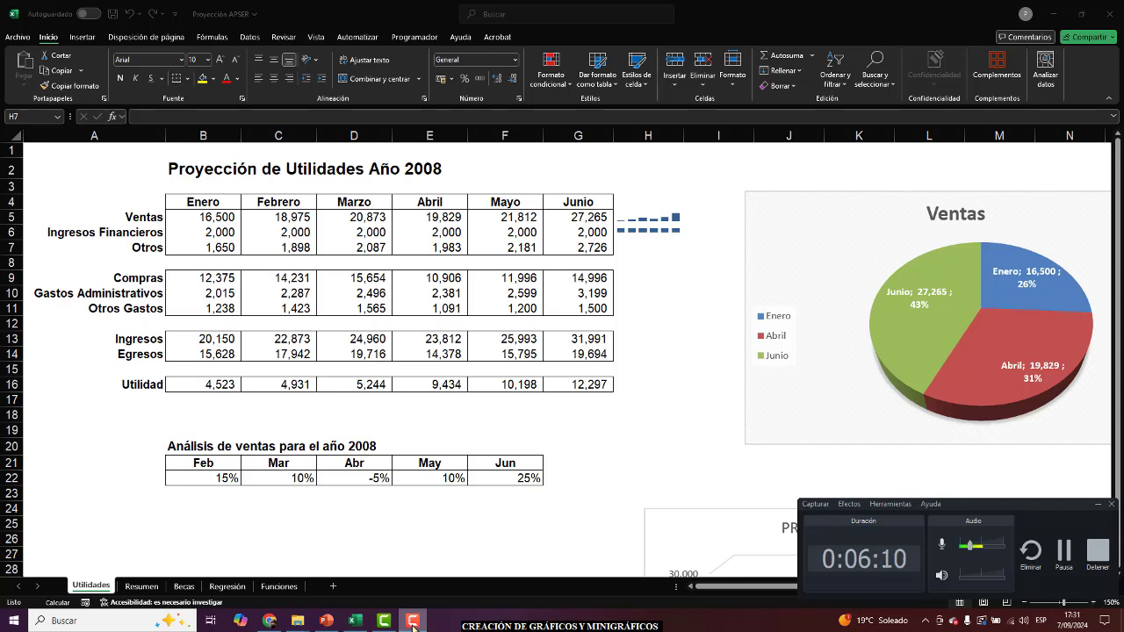
pyautogui.click(1064, 553)
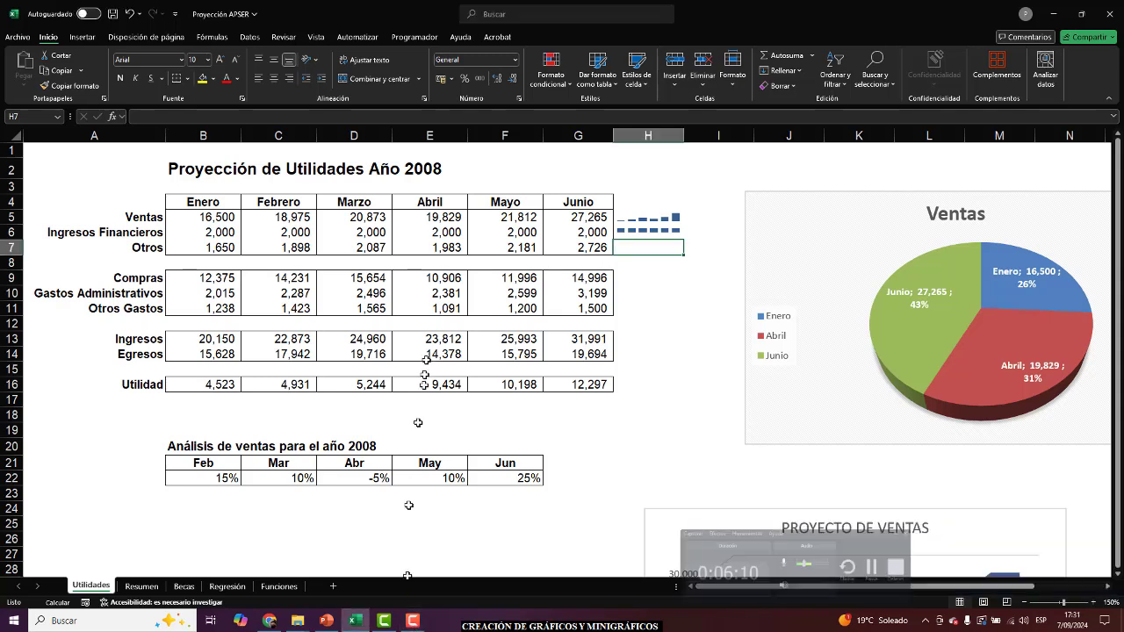
pyautogui.click(448, 292)
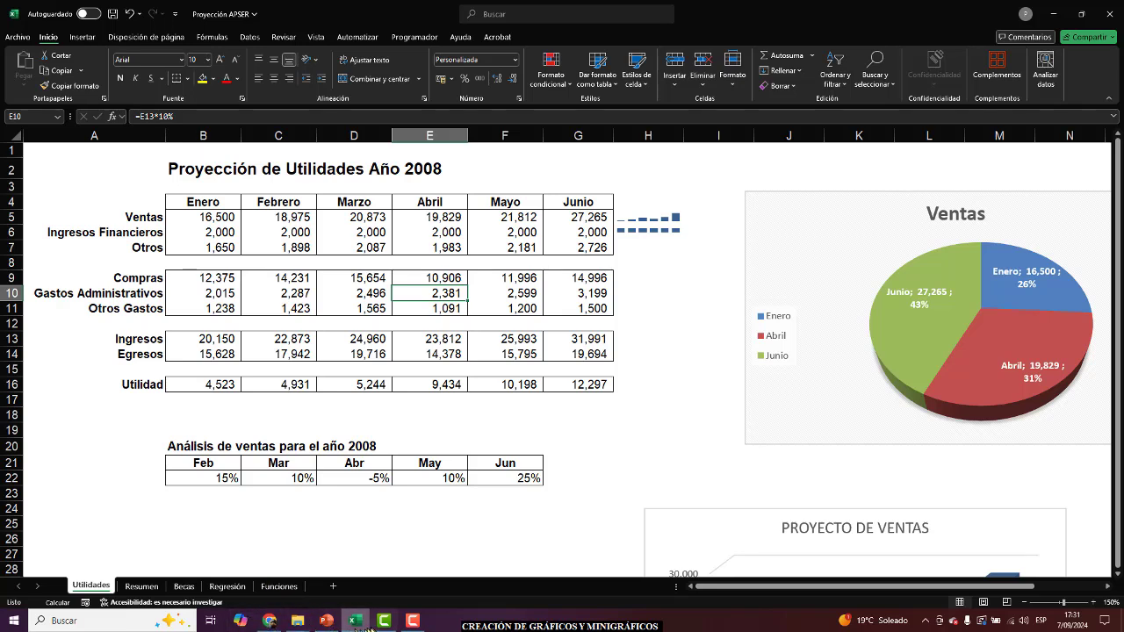
# Open PRACTICA GRÁFICOS.pdf in Edge and look through the chart exercises from Ejercicio 1 to Ejercicio 6
pyautogui.click(300, 623)
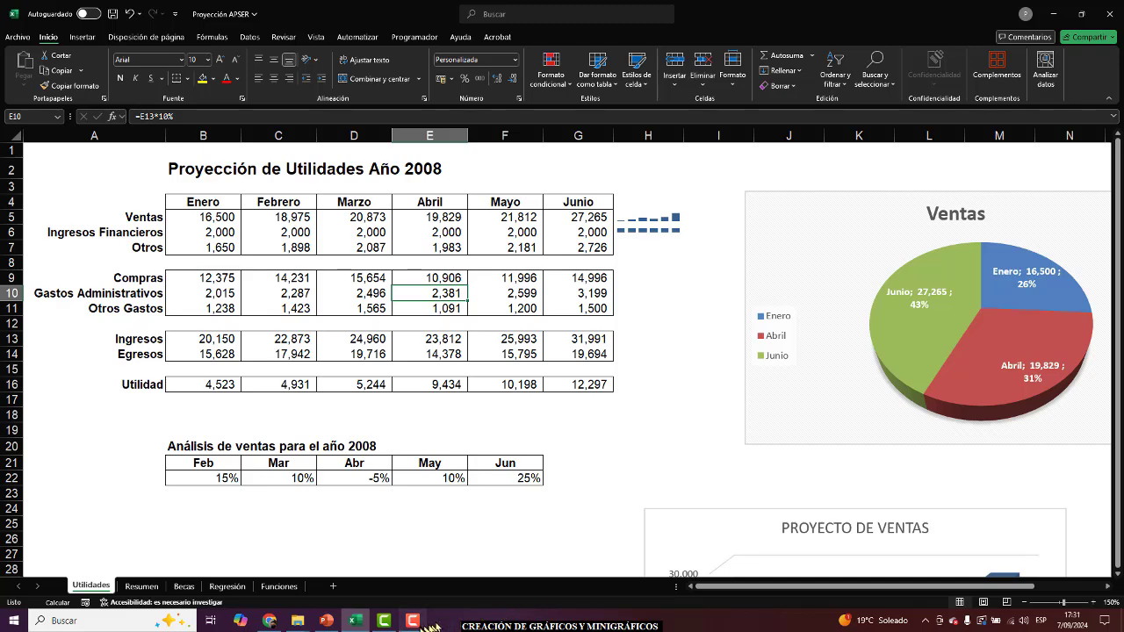
pyautogui.click(439, 621)
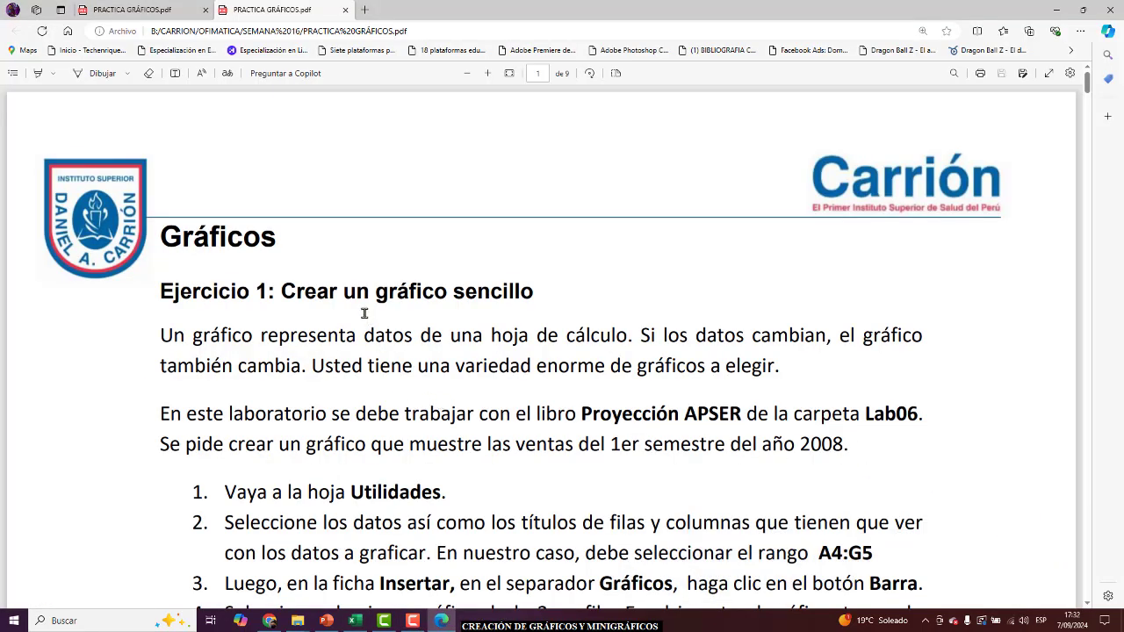
pyautogui.scroll(-3, 363, 314)
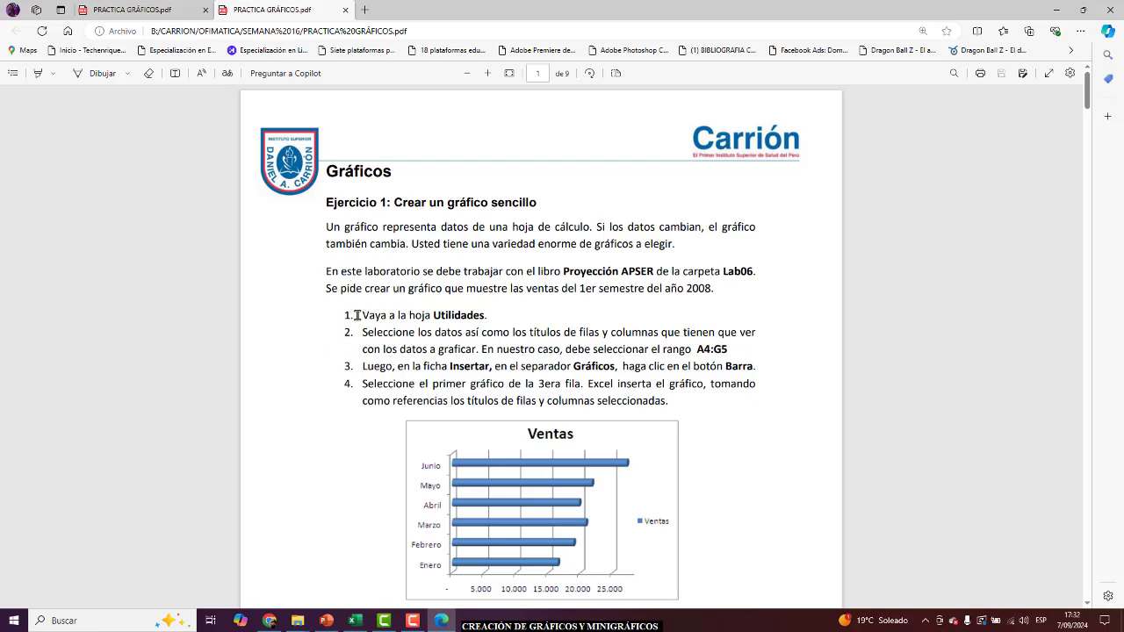
pyautogui.scroll(-10, 357, 314)
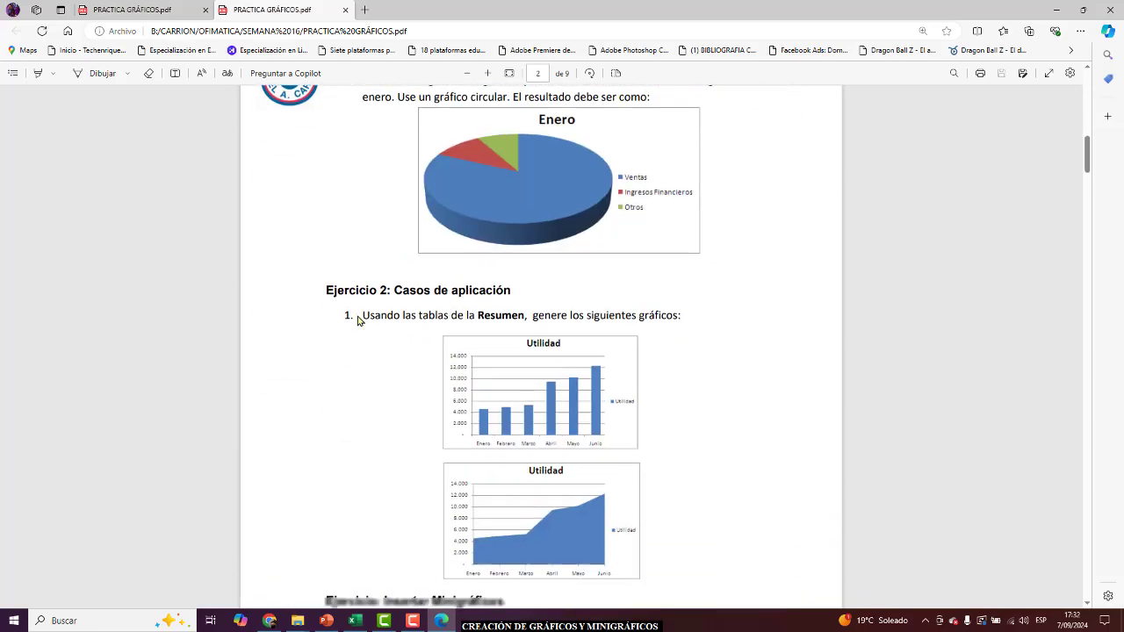
pyautogui.scroll(-10, 359, 320)
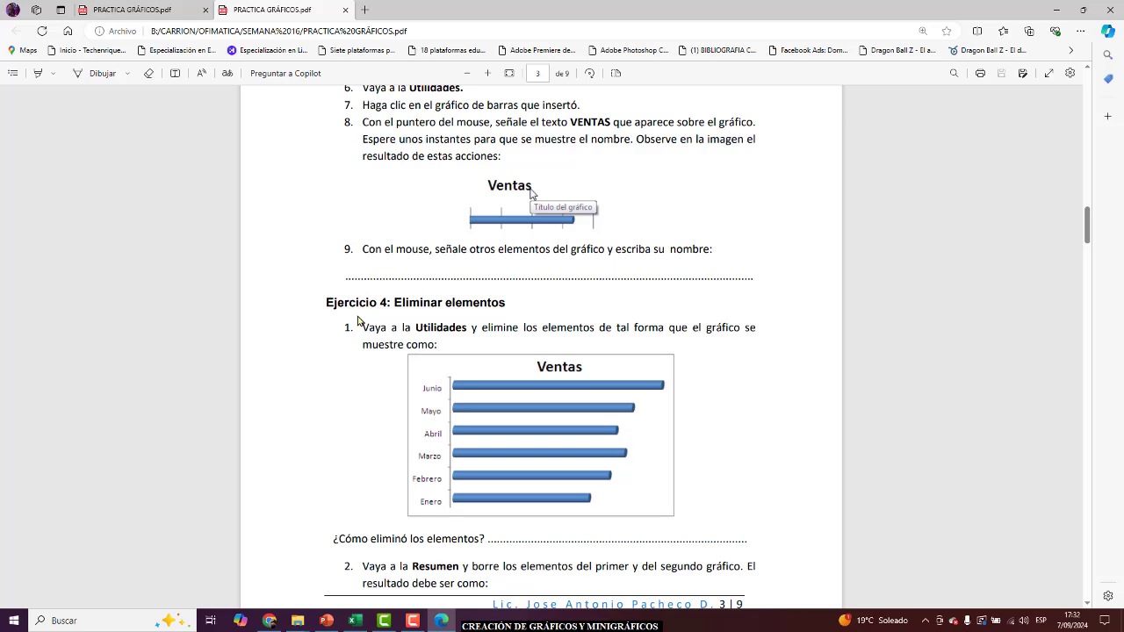
pyautogui.scroll(-9, 358, 318)
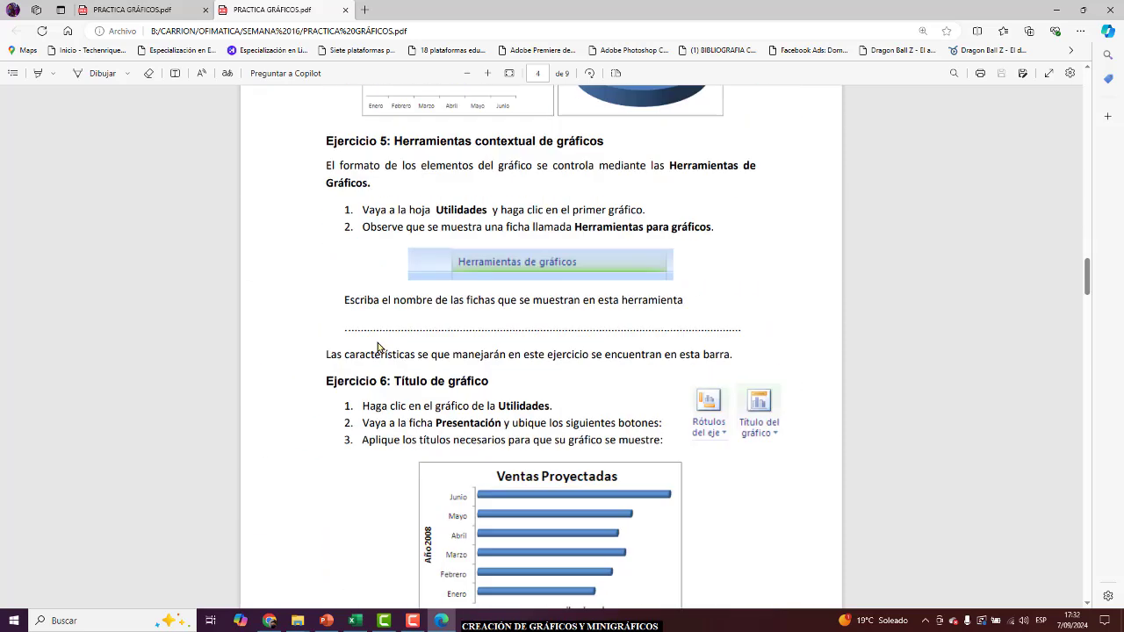
pyautogui.scroll(12, 376, 344)
pyautogui.scroll(20, 378, 345)
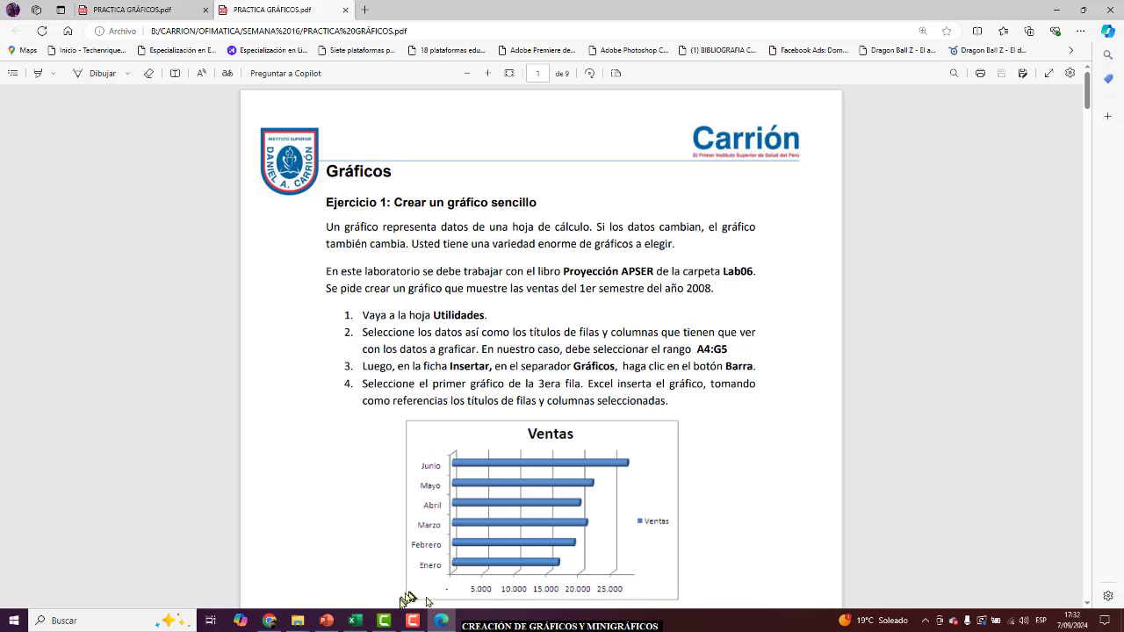
# Switch back to the Proyección APSER workbook in Excel and select the February Ventas cell, C5
pyautogui.click(355, 621)
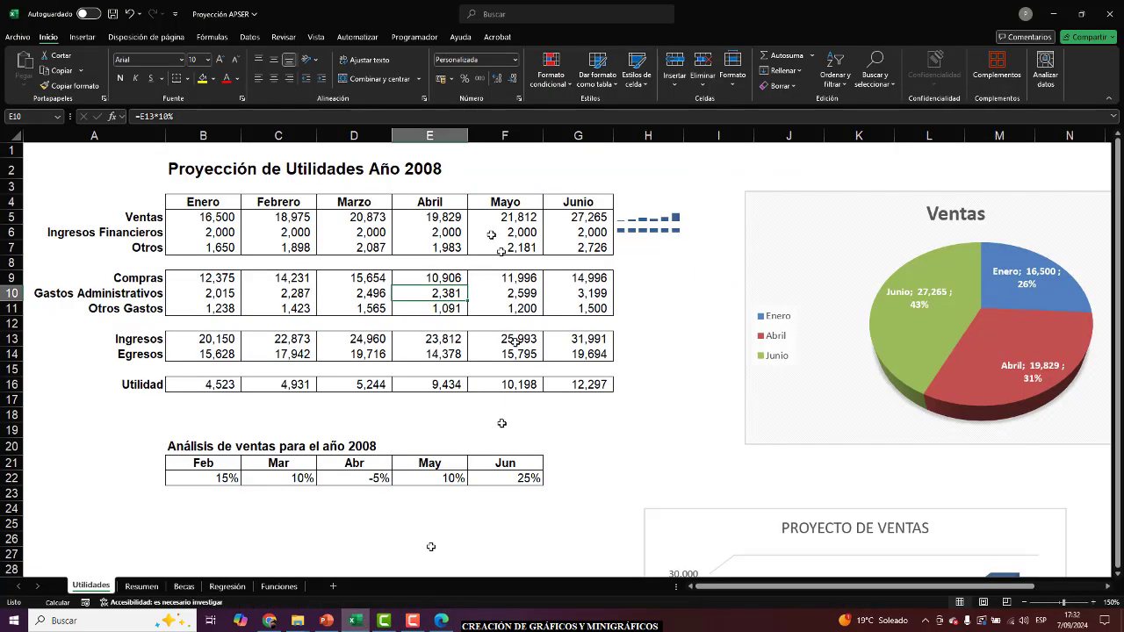
pyautogui.click(279, 216)
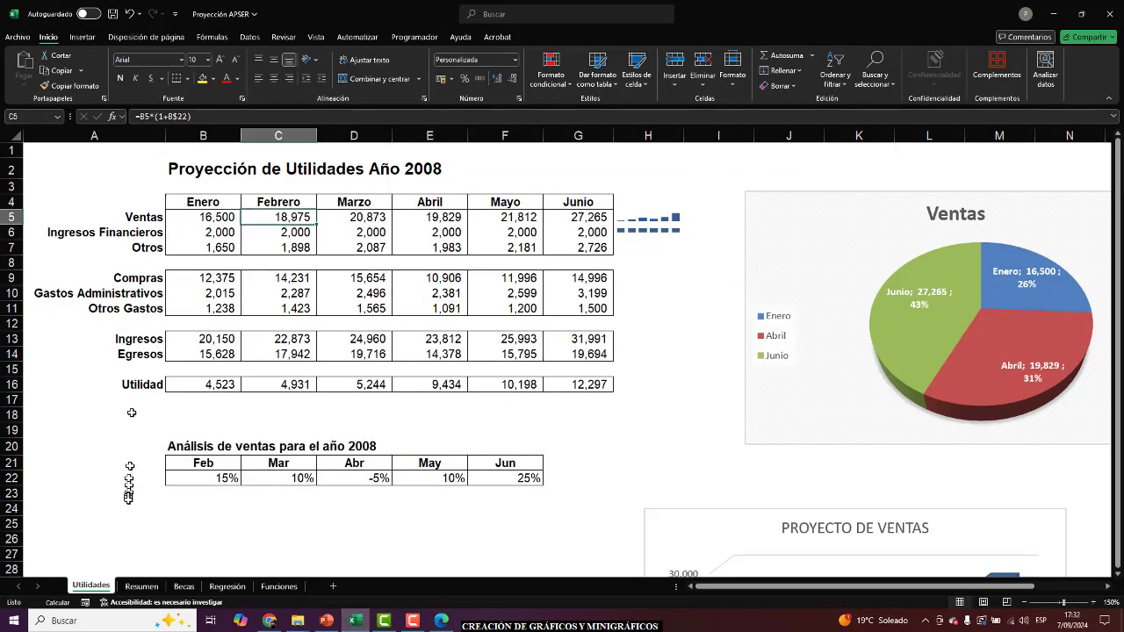
# Check the data range for Ejercicio 1 in the practice PDF in Edge, and select A4:G7 on the Utilidades sheet in Excel
pyautogui.click(439, 622)
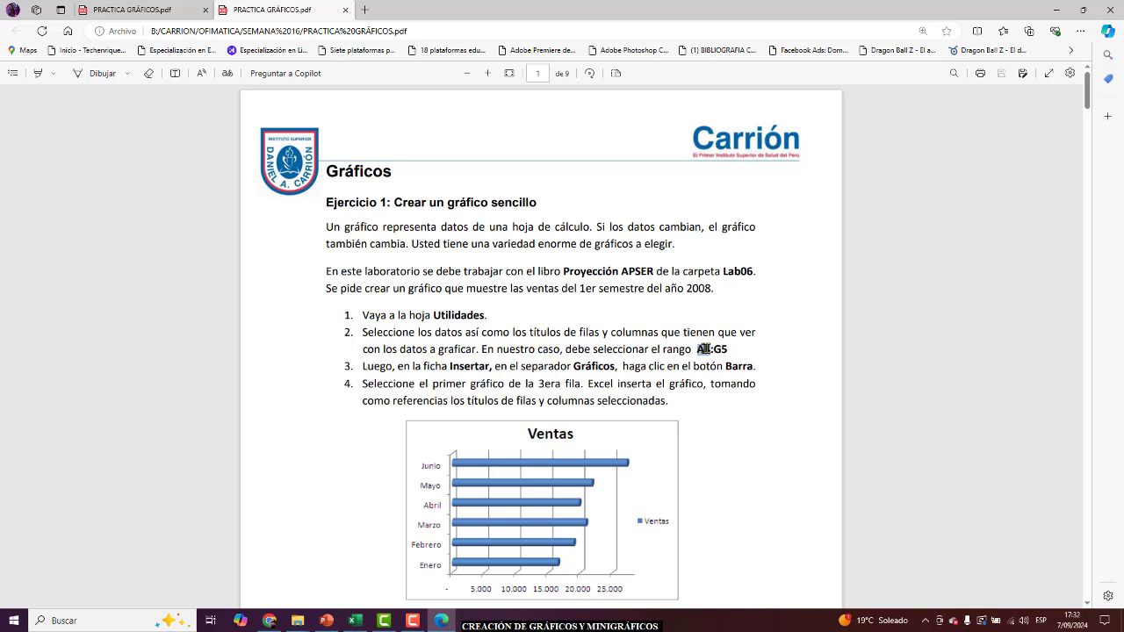
pyautogui.moveTo(713, 349); pyautogui.dragTo(727, 350)
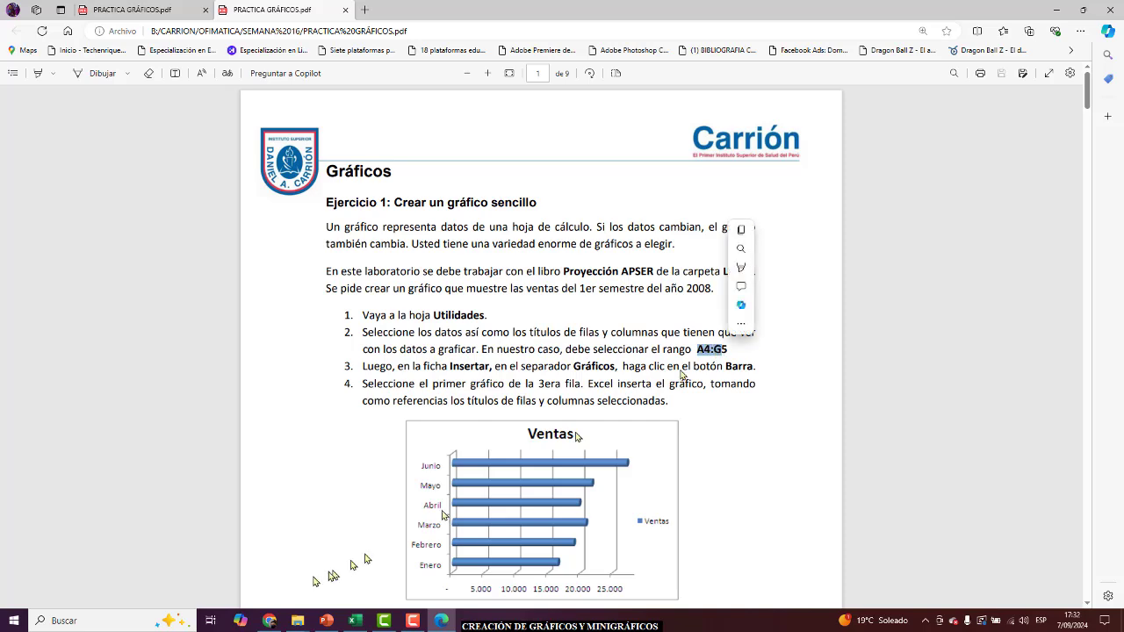
pyautogui.click(355, 621)
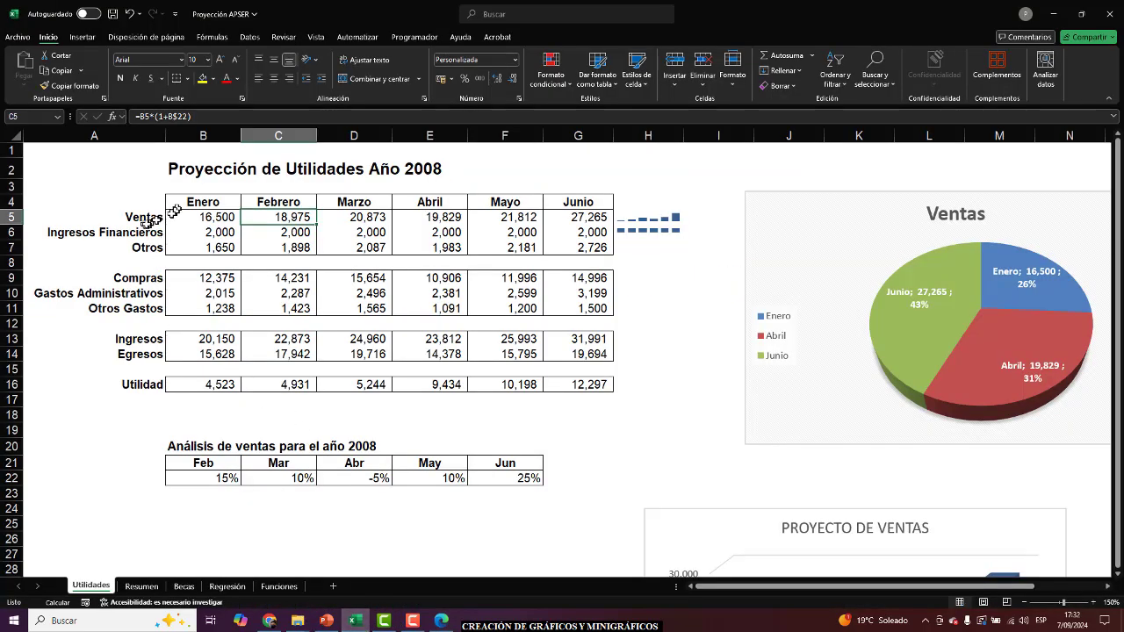
pyautogui.click(134, 215)
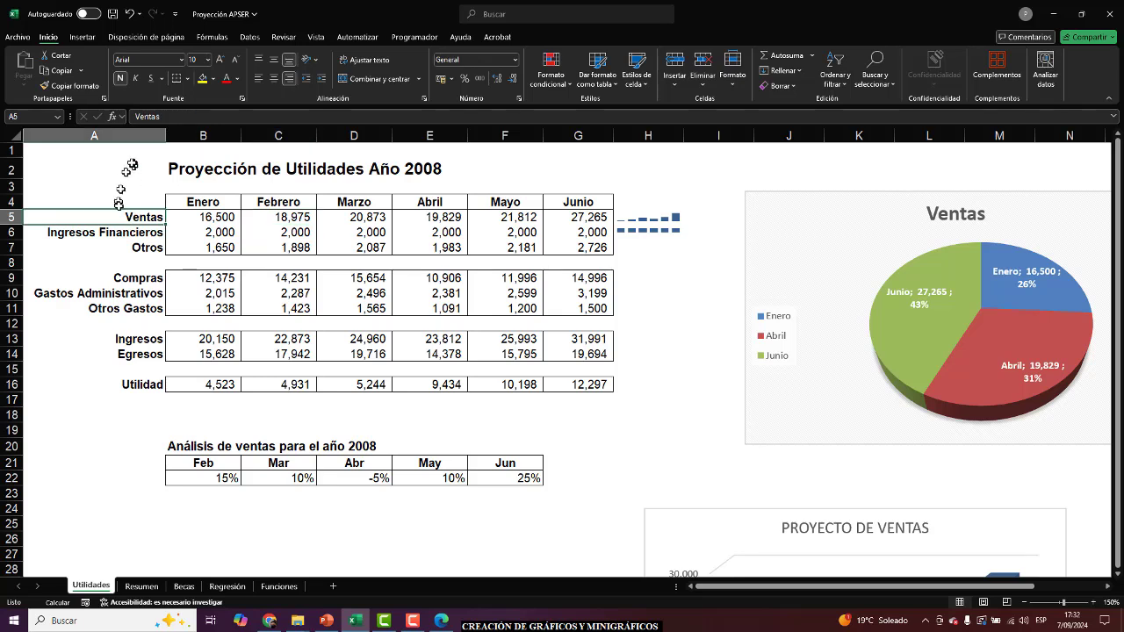
pyautogui.moveTo(120, 202); pyautogui.dragTo(590, 247)
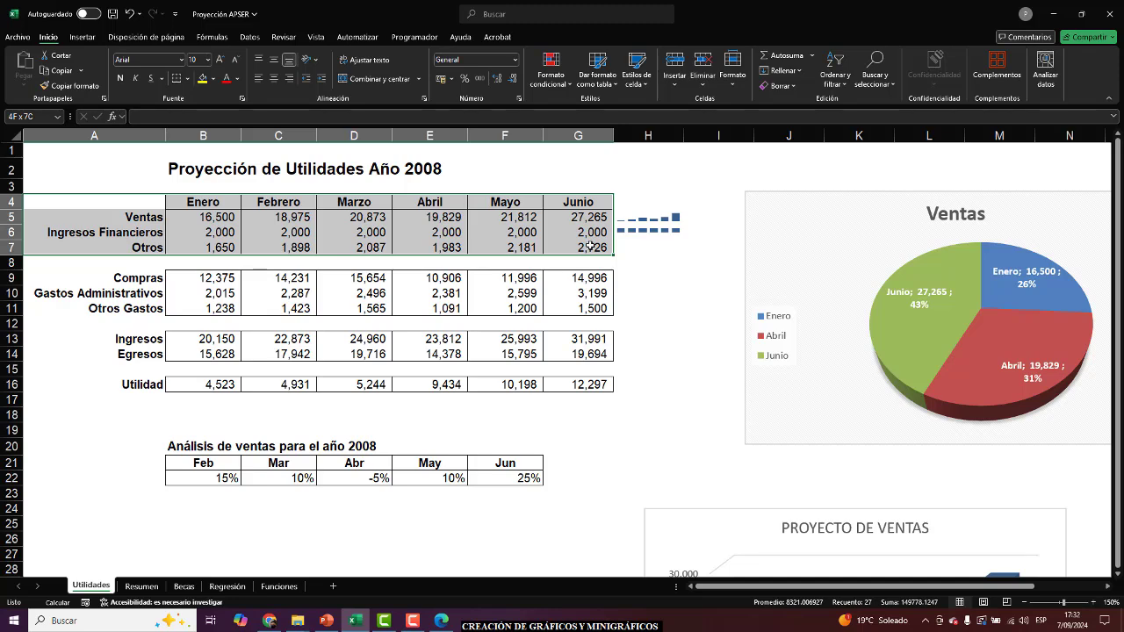
# Check the PDF's chart type instruction in Edge and, back in Excel, insert a 2-D clustered column chart from A4:G7
pyautogui.click(442, 621)
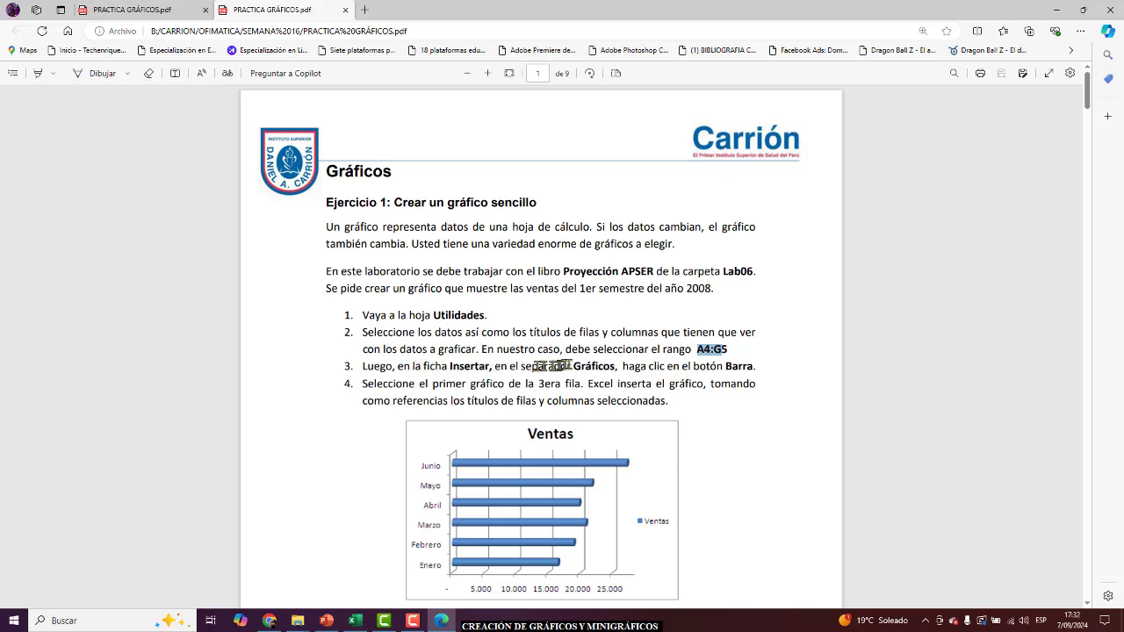
pyautogui.moveTo(725, 367); pyautogui.dragTo(746, 366)
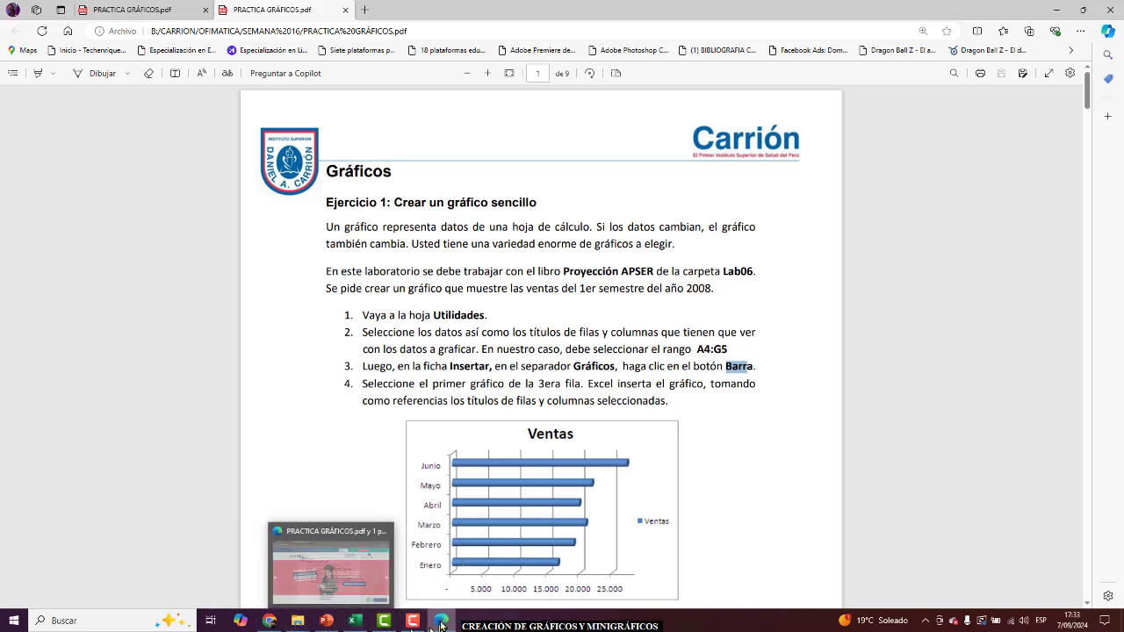
pyautogui.moveTo(355, 621)
pyautogui.click(368, 593)
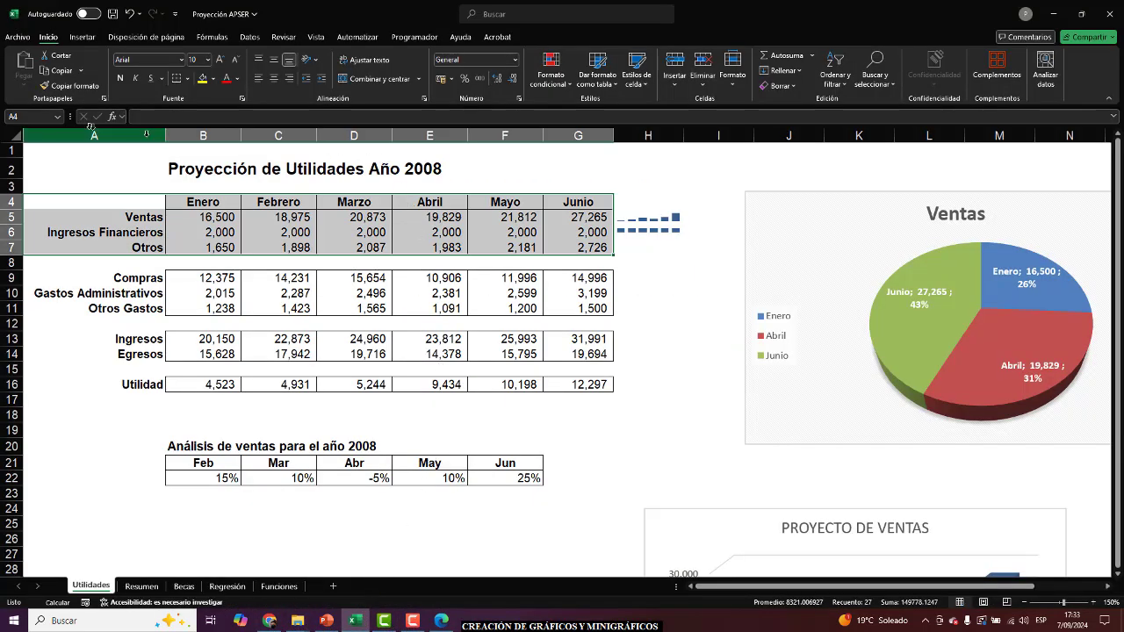
pyautogui.click(84, 38)
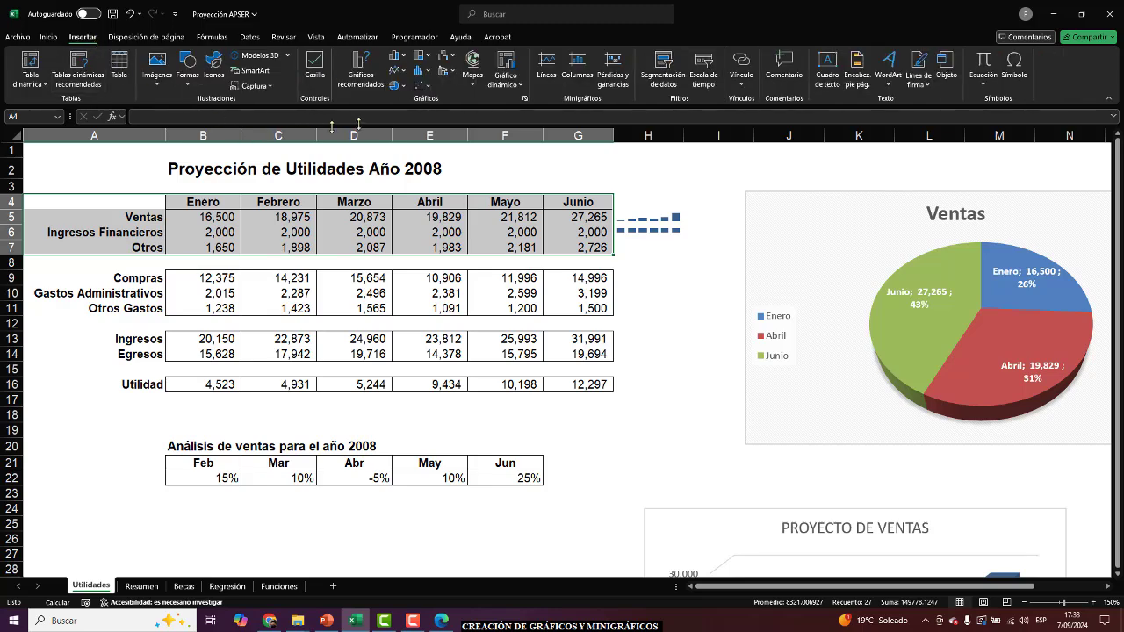
pyautogui.click(396, 55)
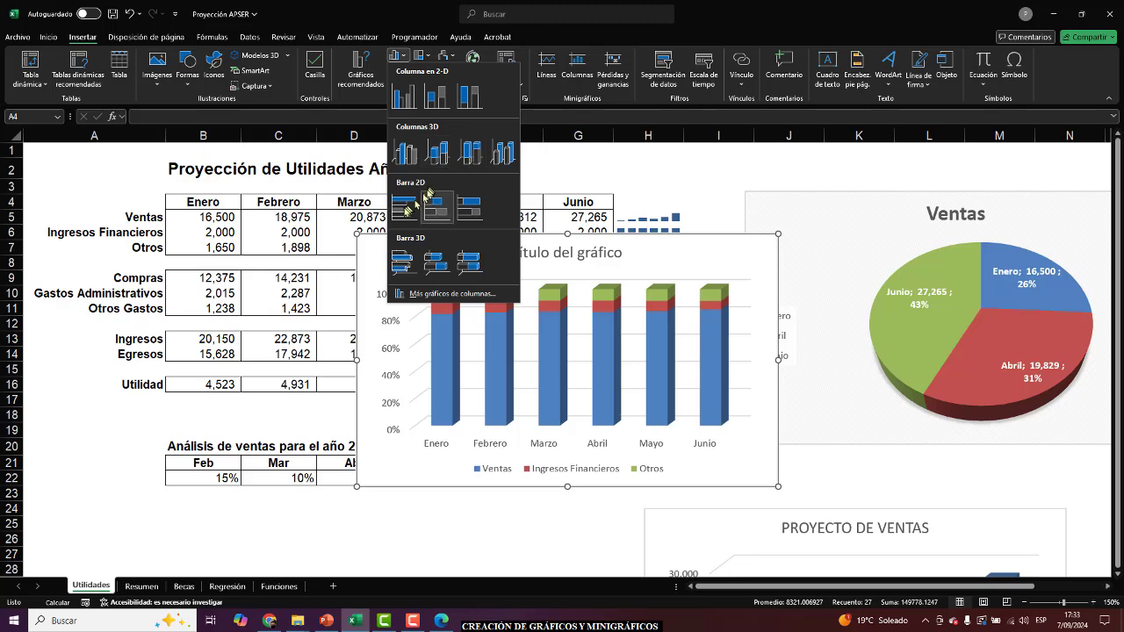
pyautogui.click(405, 97)
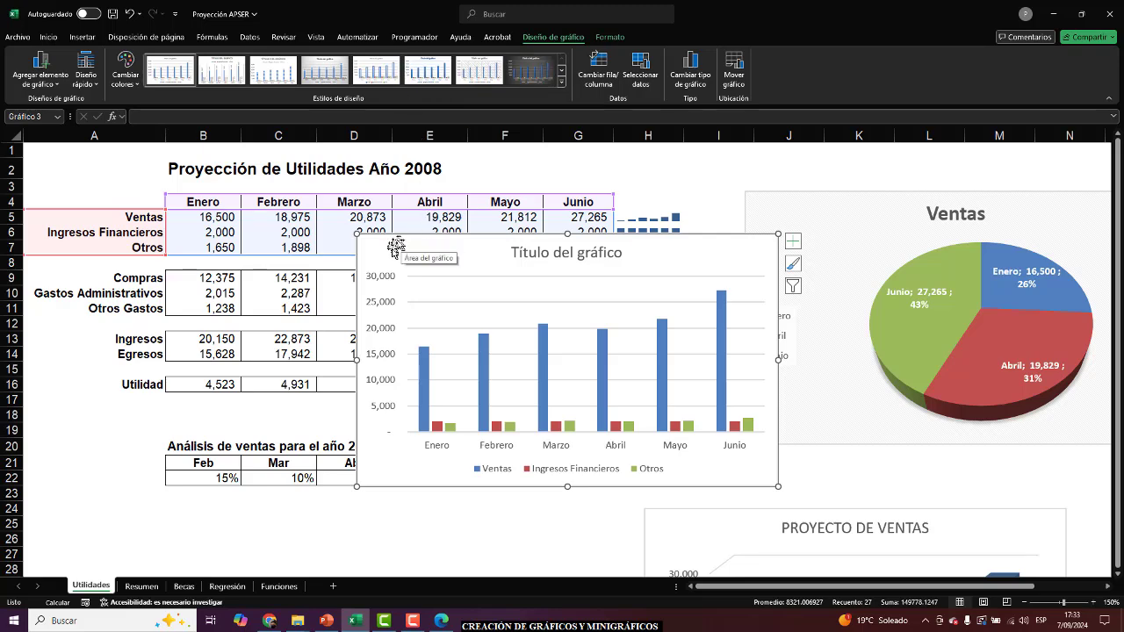
# Move the new column chart below the Análisis de ventas table, beside the PROYECTO DE VENTAS chart, and deselect it
pyautogui.moveTo(389, 247); pyautogui.dragTo(150, 522)
pyautogui.scroll(-5, 597, 454)
pyautogui.click(577, 447)
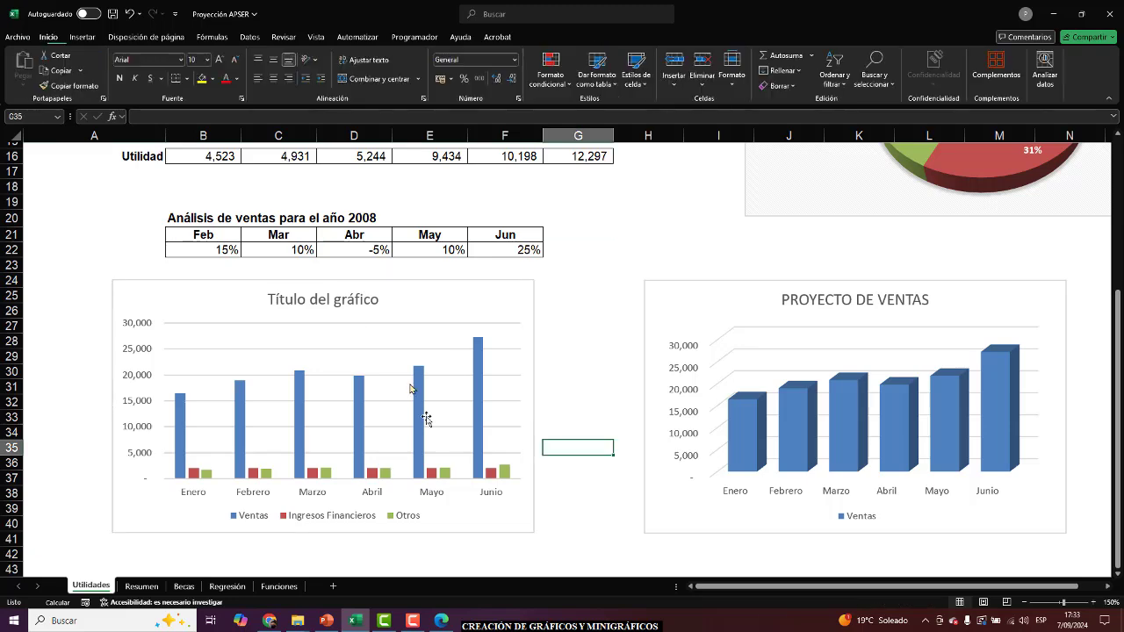
# Read item 5 about charting Ventas and Compras in the PDF in Edge, and return to the Utilidades data in Excel
pyautogui.click(443, 621)
pyautogui.scroll(-5, 573, 278)
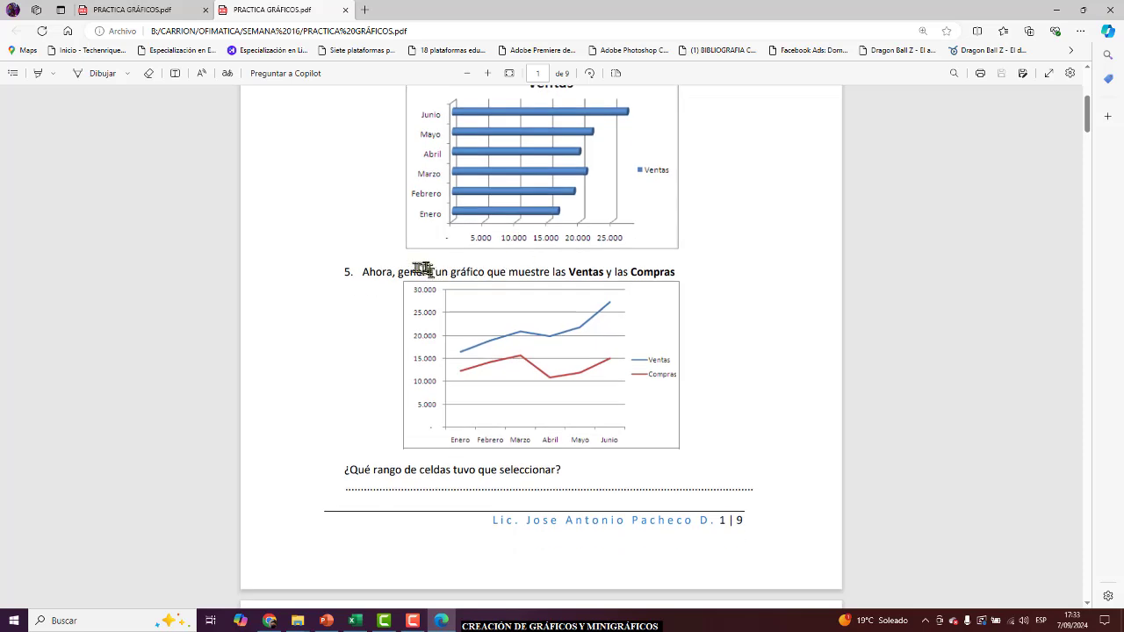
pyautogui.moveTo(444, 272); pyautogui.dragTo(494, 275)
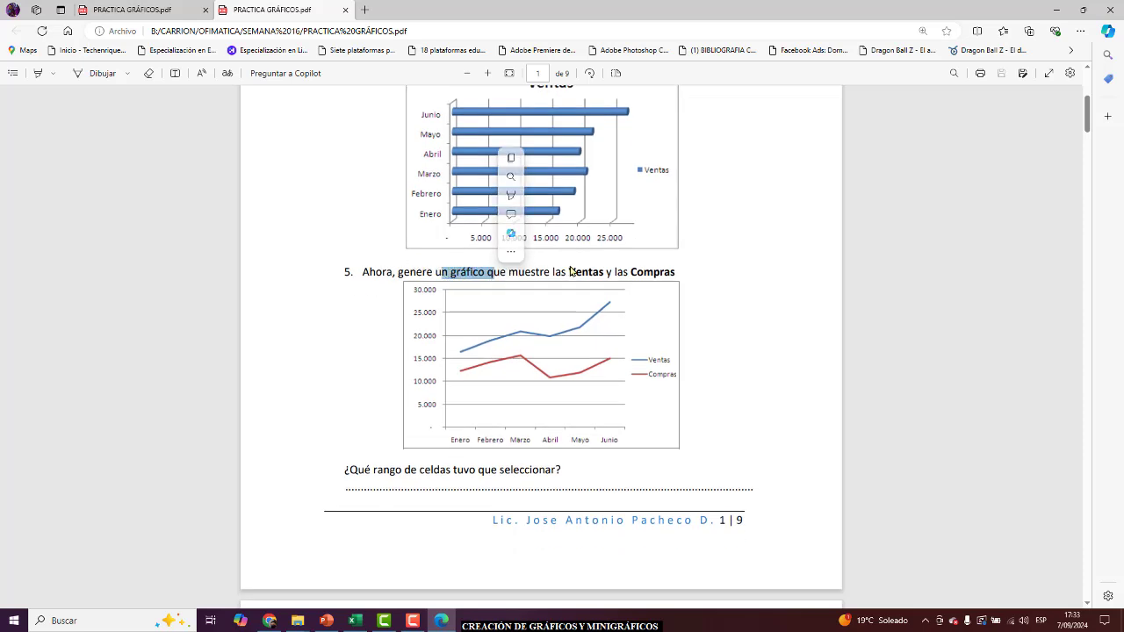
pyautogui.click(570, 270)
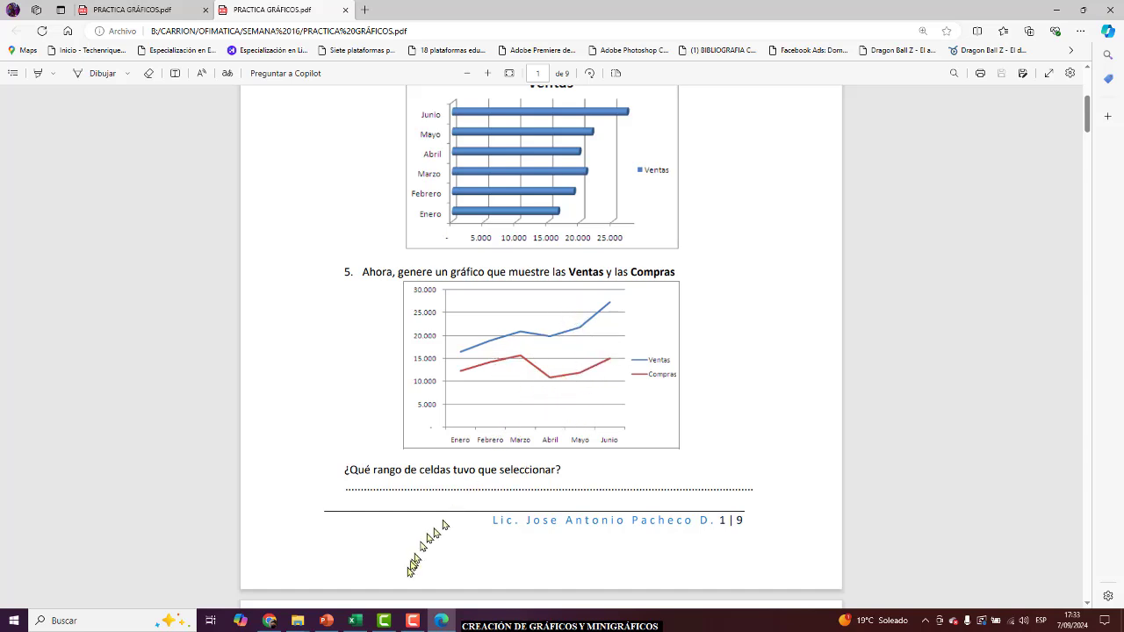
pyautogui.click(355, 621)
pyautogui.scroll(5, 385, 437)
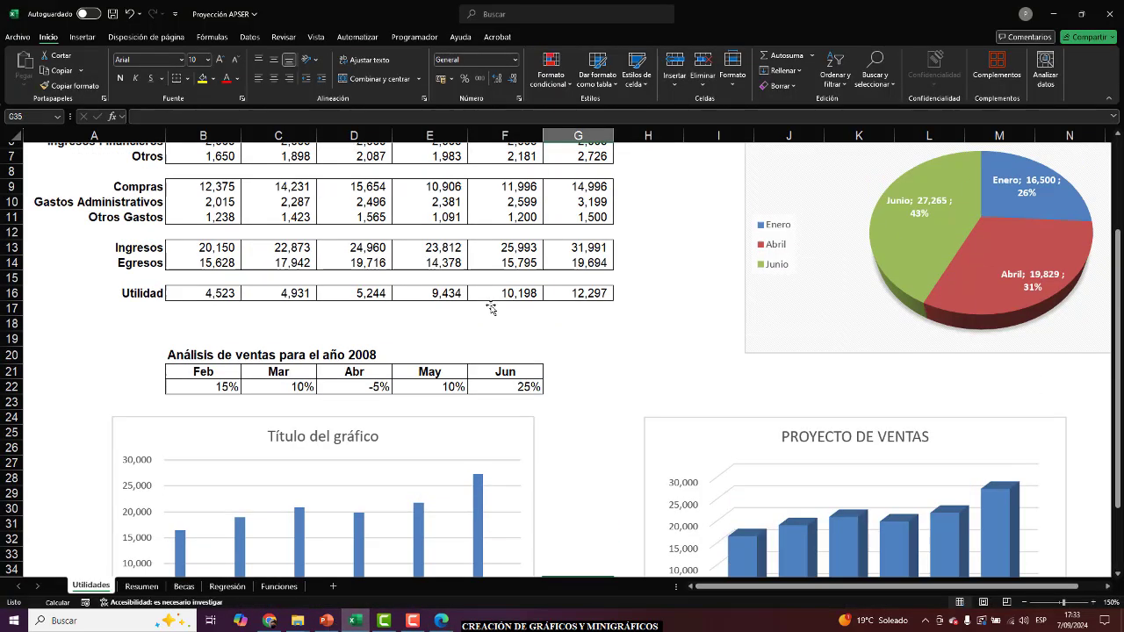
pyautogui.click(505, 308)
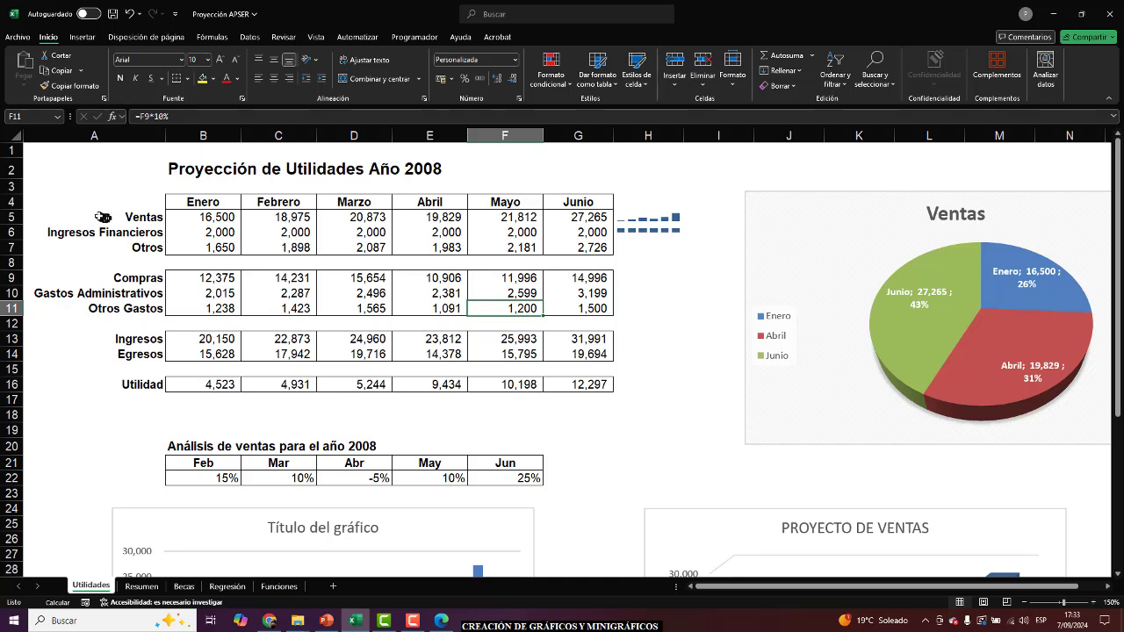
pyautogui.moveTo(89, 216); pyautogui.dragTo(437, 214)
pyautogui.click(448, 214)
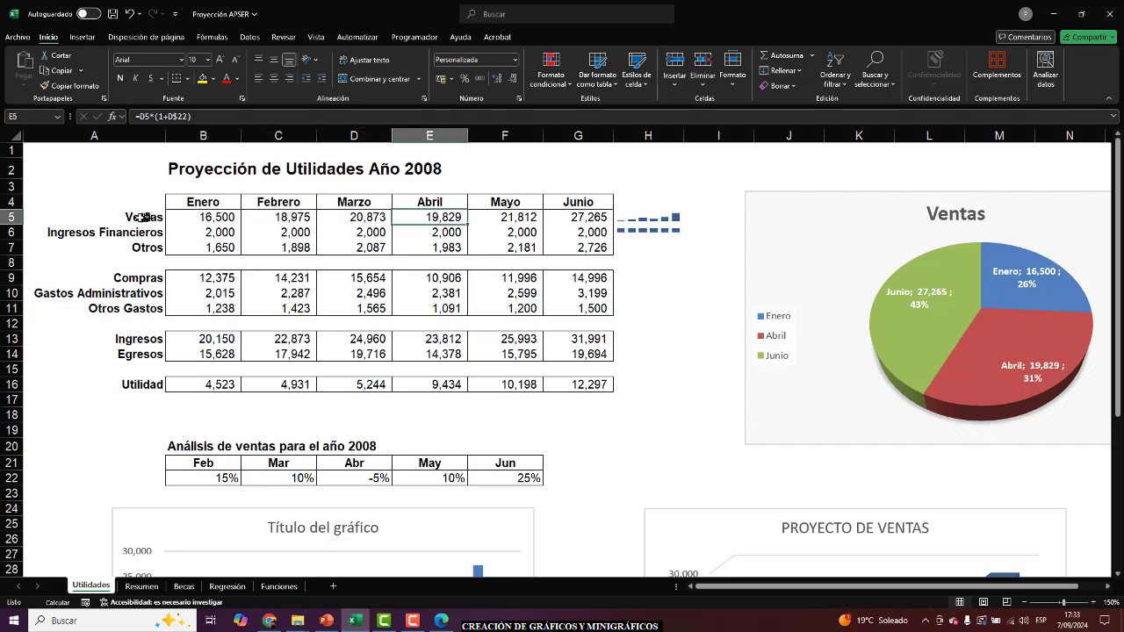
pyautogui.moveTo(143, 217); pyautogui.dragTo(582, 217)
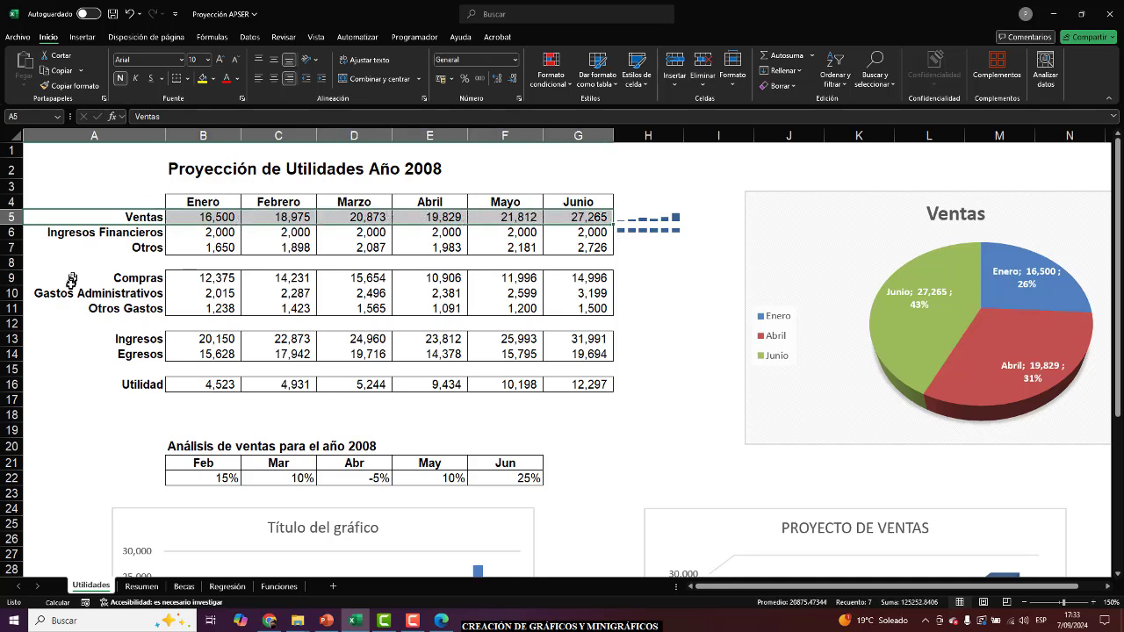
pyautogui.moveTo(72, 280); pyautogui.dragTo(571, 278)
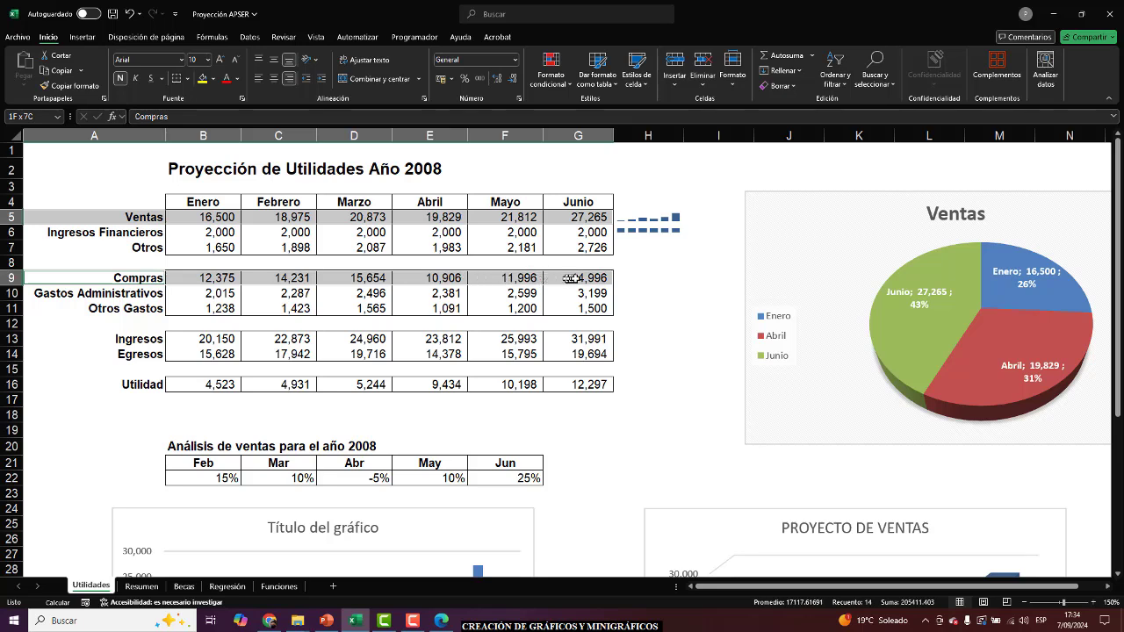
pyautogui.click(665, 309)
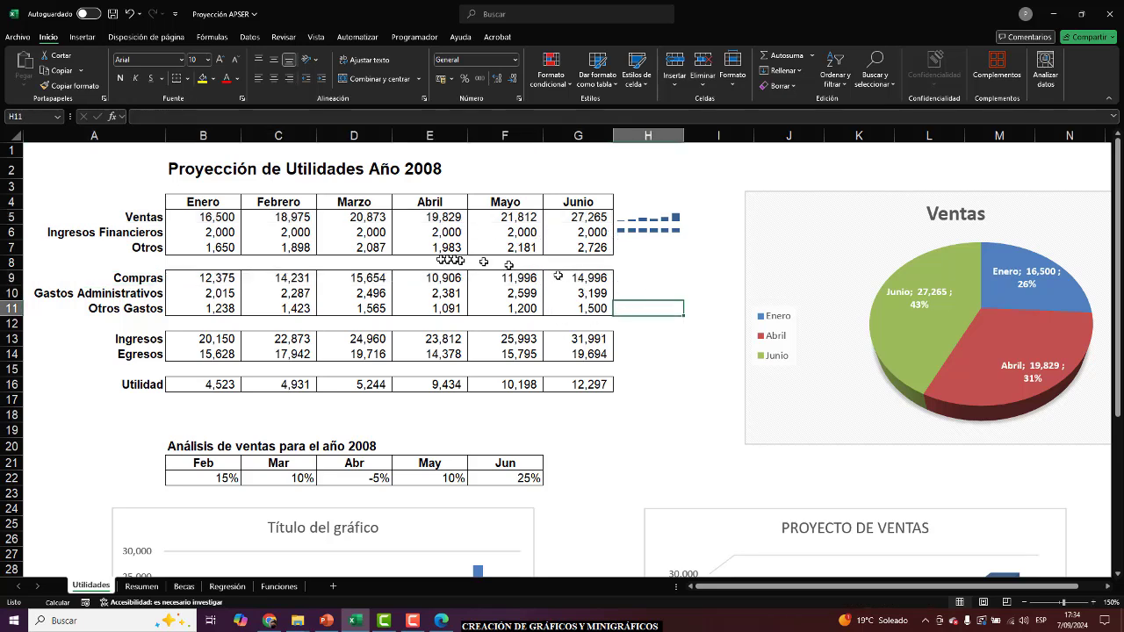
# Insert a 2-D stacked line chart from the non-adjacent Ventas and Compras rows, A5:G5 and A9:G9
pyautogui.moveTo(132, 217); pyautogui.dragTo(567, 217)
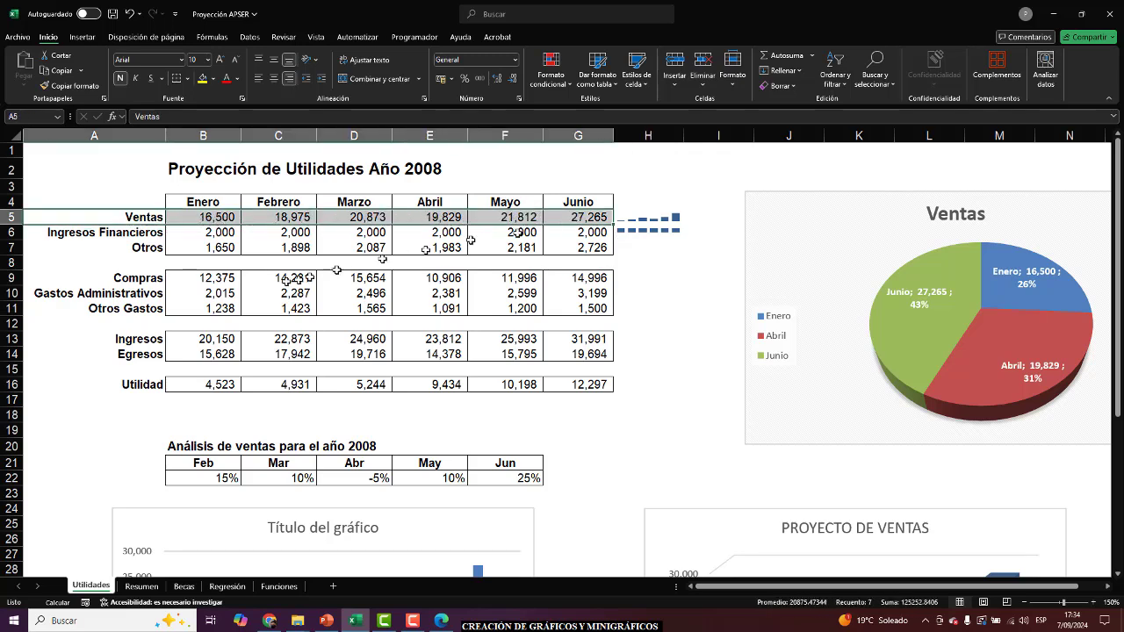
pyautogui.moveTo(140, 287); pyautogui.dragTo(545, 276)
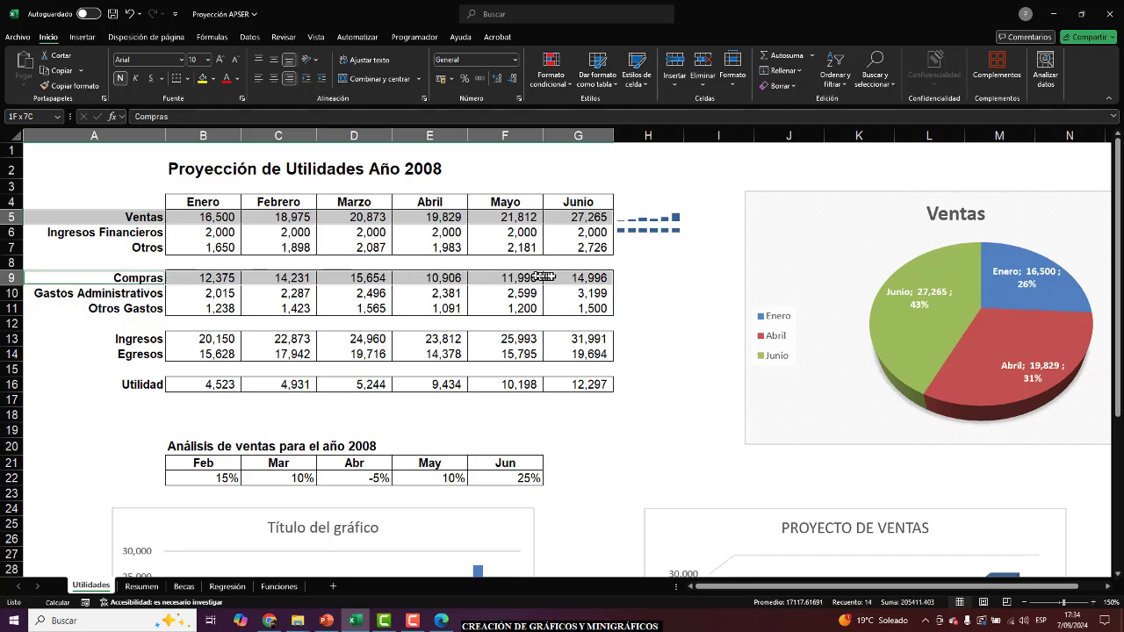
pyautogui.click(85, 38)
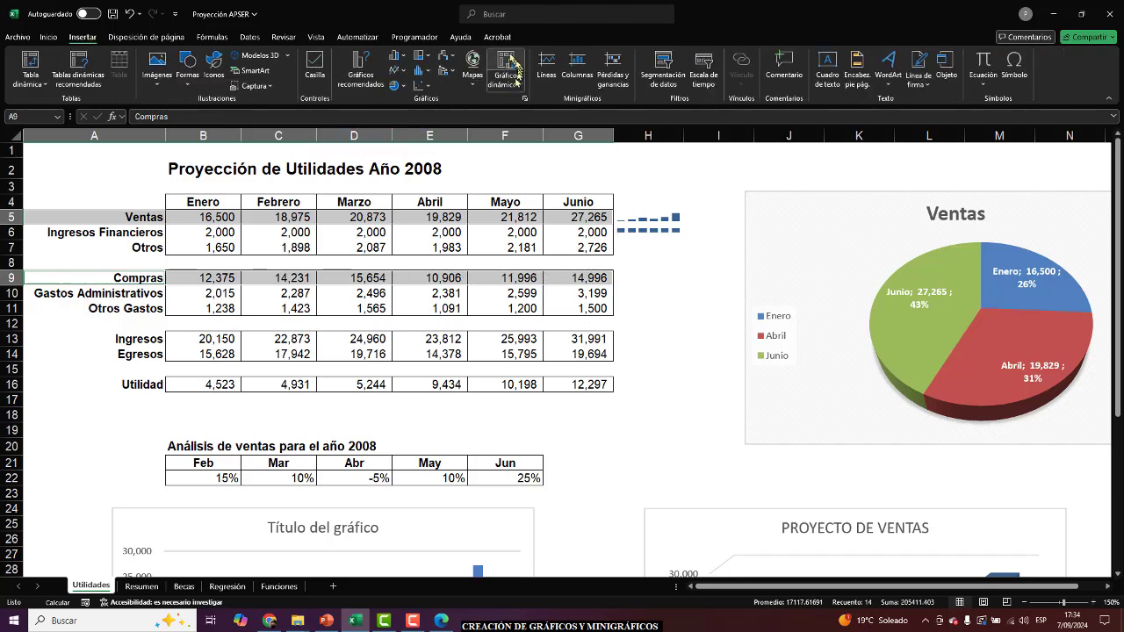
pyautogui.click(401, 59)
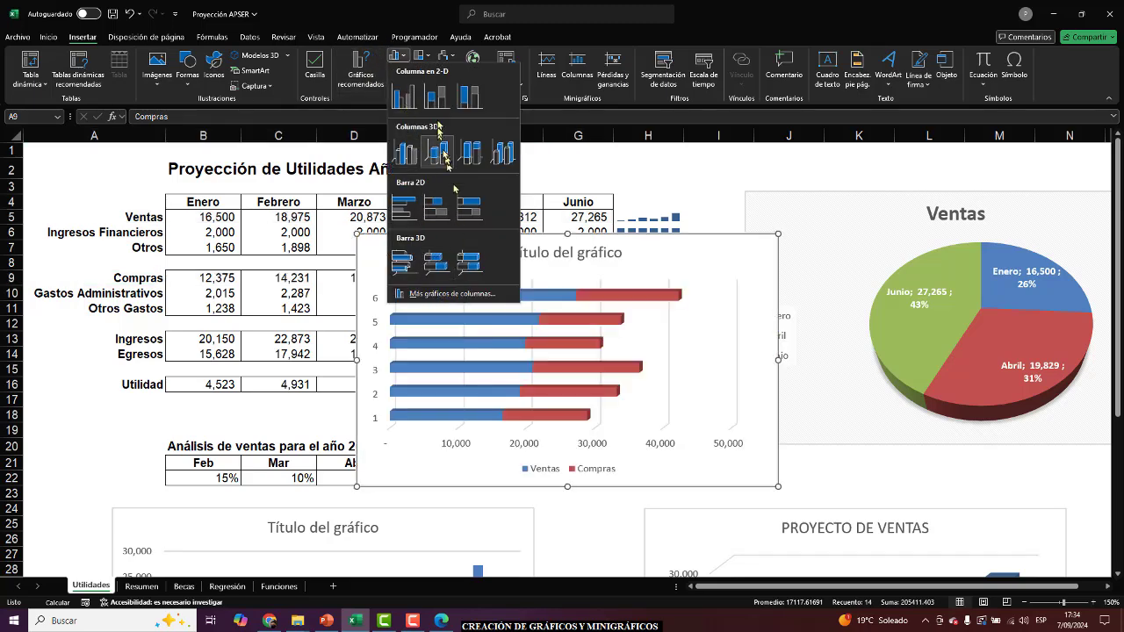
pyautogui.click(701, 8)
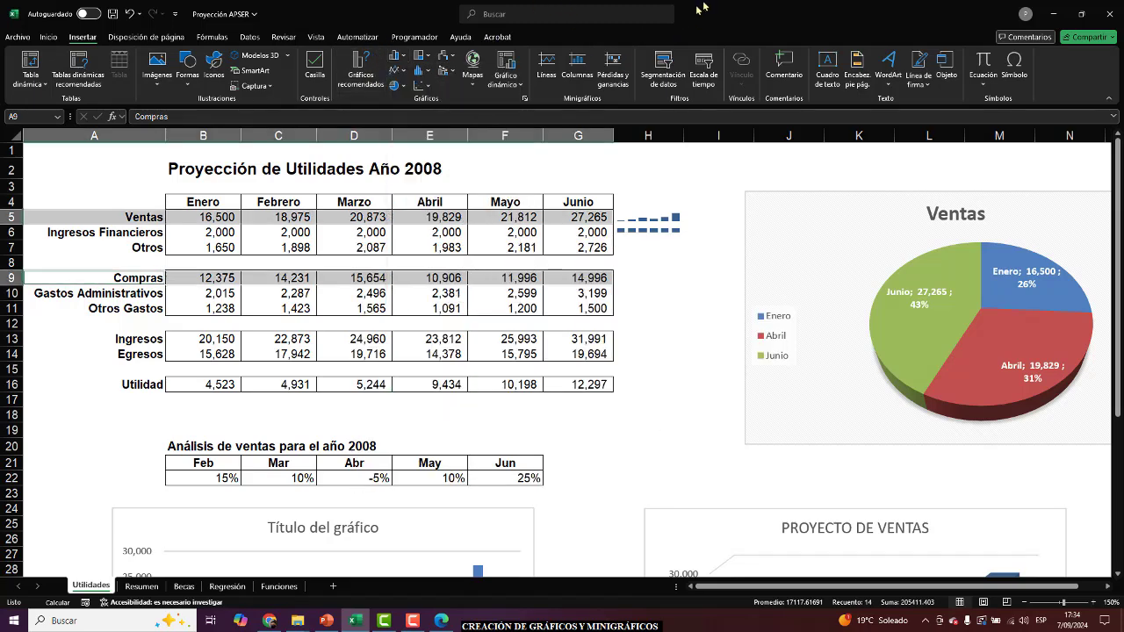
pyautogui.click(396, 70)
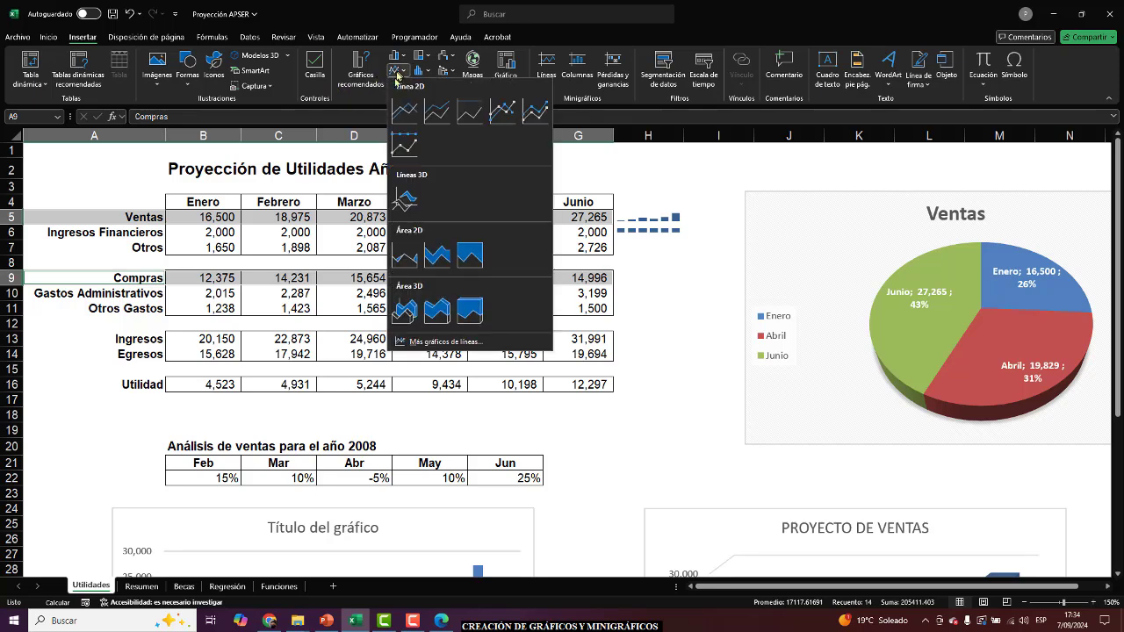
pyautogui.click(439, 112)
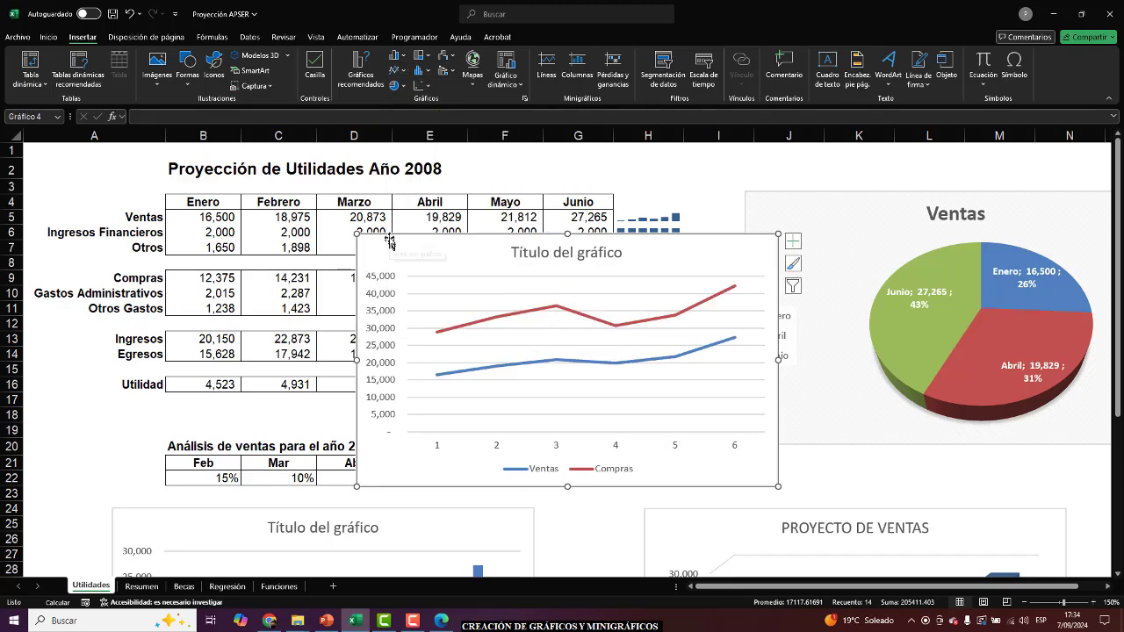
# Move the Ventas and Compras line chart to the free area just right of the PROYECTO DE VENTAS chart
pyautogui.moveTo(390, 243); pyautogui.dragTo(630, 289)
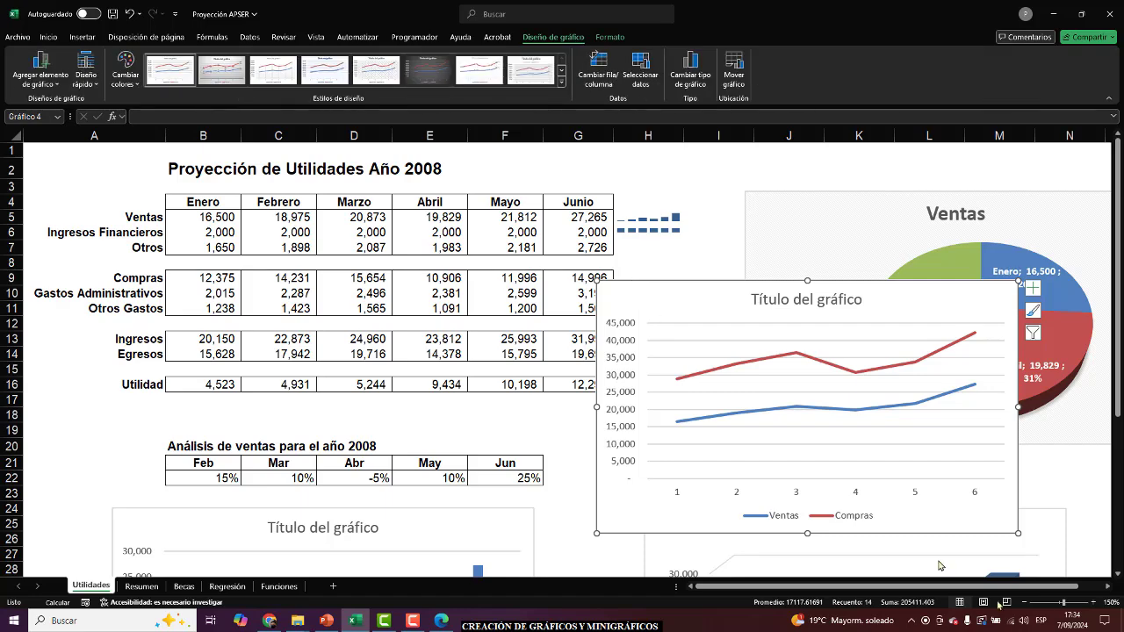
pyautogui.click(1023, 603)
pyautogui.click(1024, 603)
pyautogui.click(1024, 603)
pyautogui.click(1024, 603)
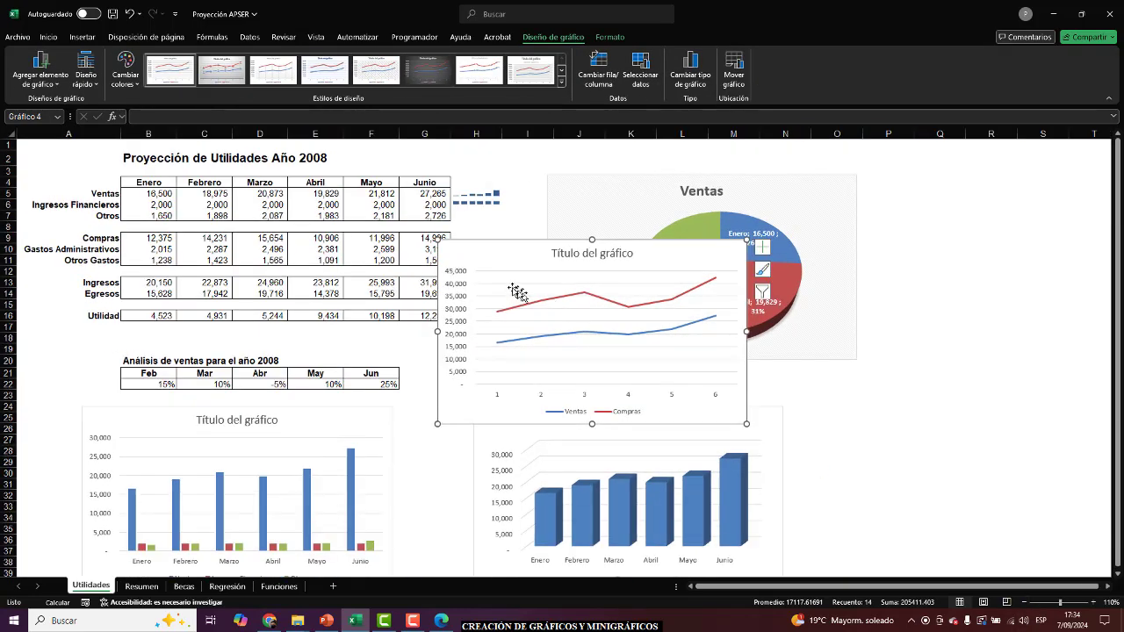
pyautogui.moveTo(505, 268); pyautogui.dragTo(855, 424)
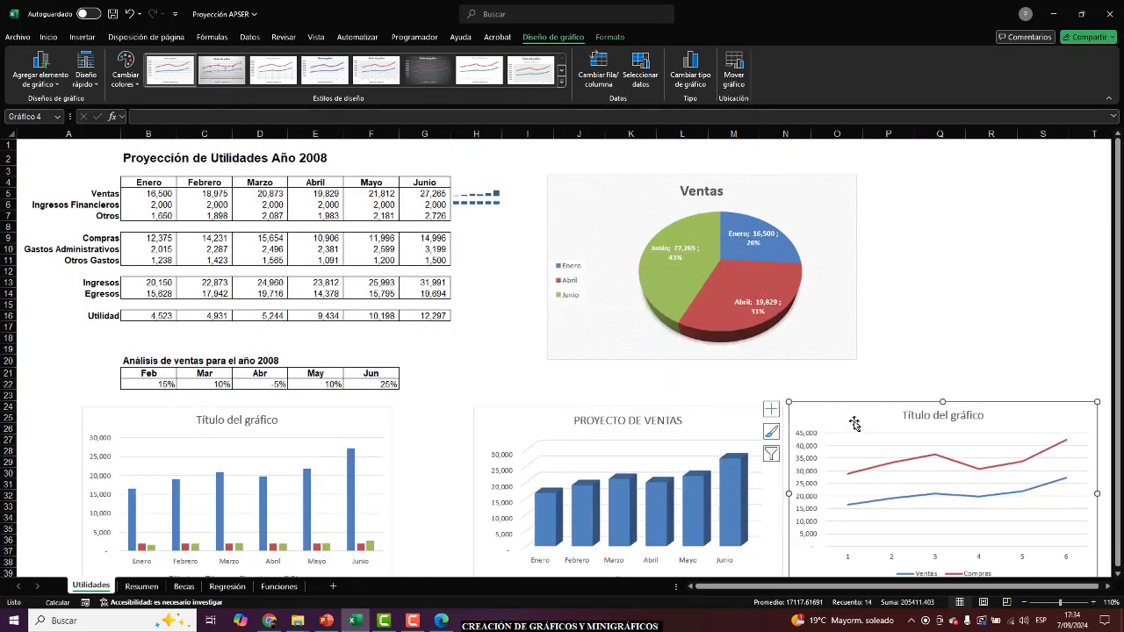
# Switch to the practice PDF in Edge and look through the remaining exercises from item 5 to Ejercicio 4
pyautogui.hotkey('alt', 'Tab')
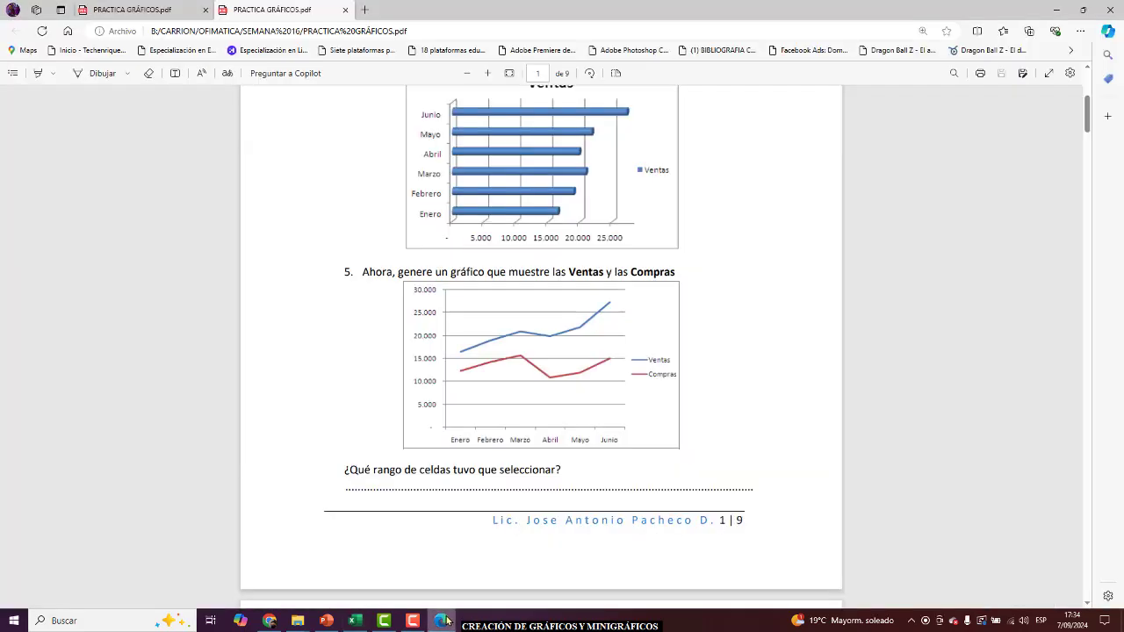
pyautogui.scroll(-5, 521, 350)
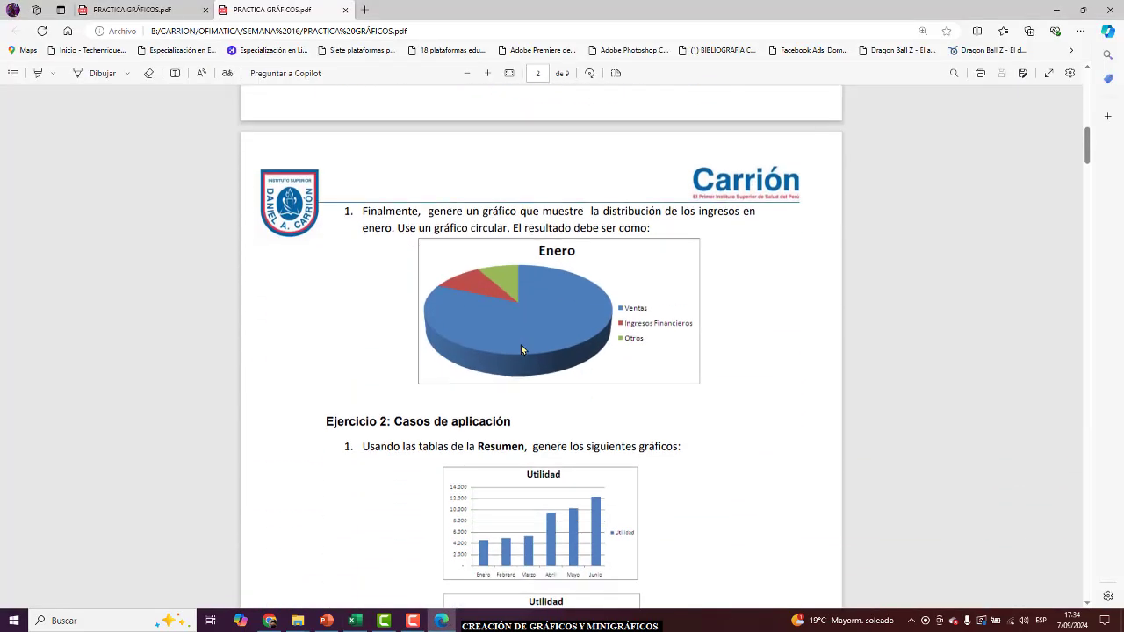
pyautogui.scroll(-10, 521, 350)
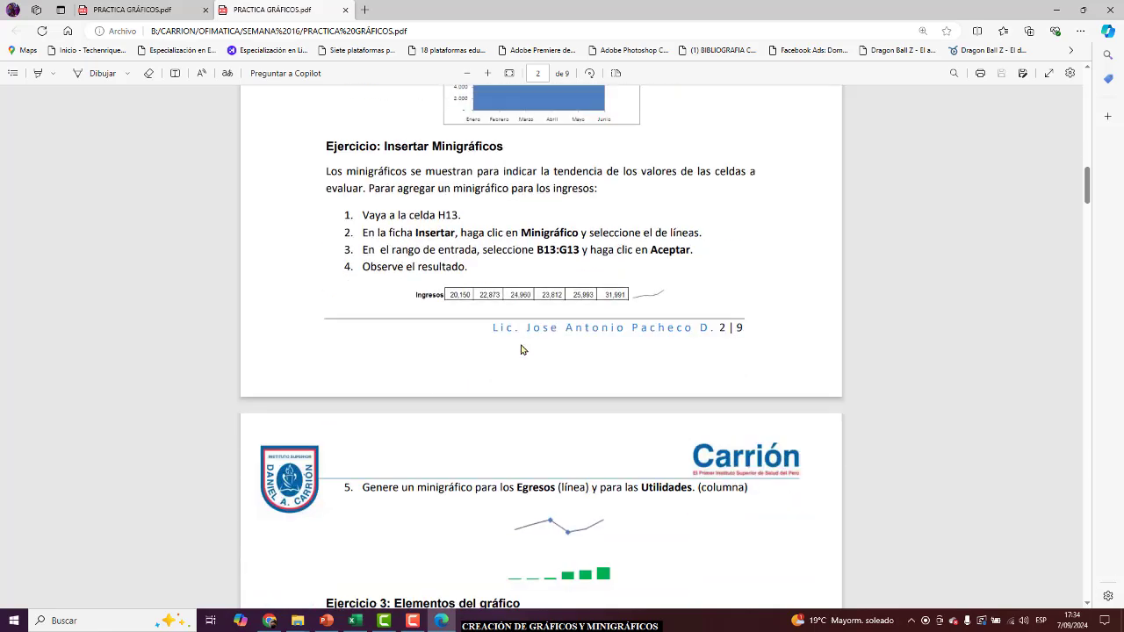
pyautogui.scroll(-6, 521, 350)
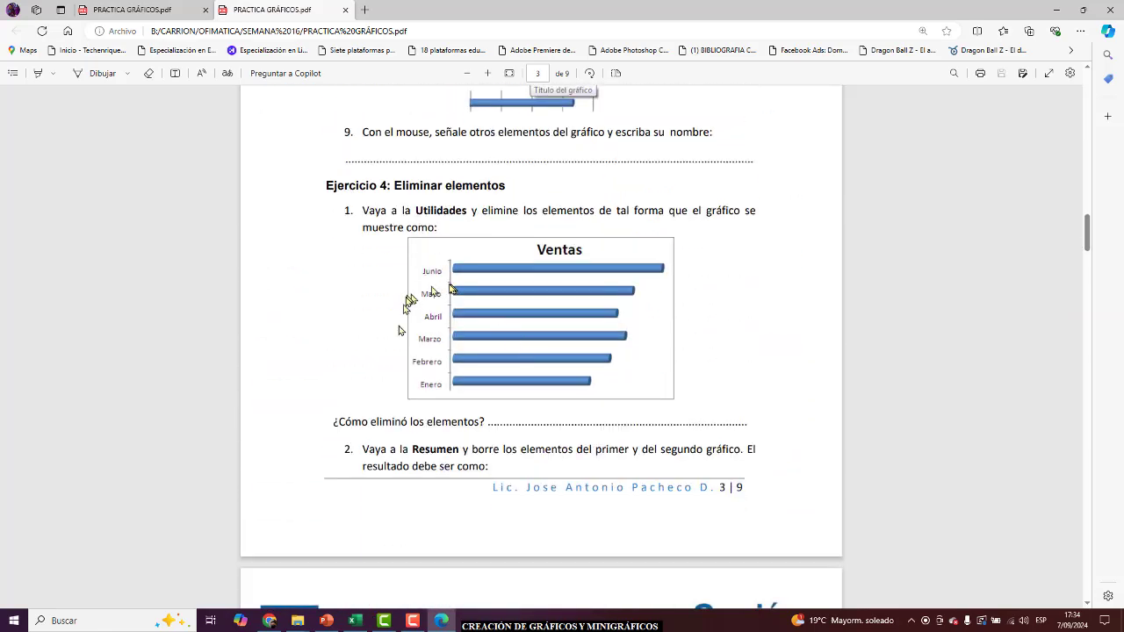
# Look over Ejercicio 4 and Ejercicio 5 in the practice PDF, go back up to Ejercicio 1, and return to Excel
pyautogui.scroll(-4, 440, 344)
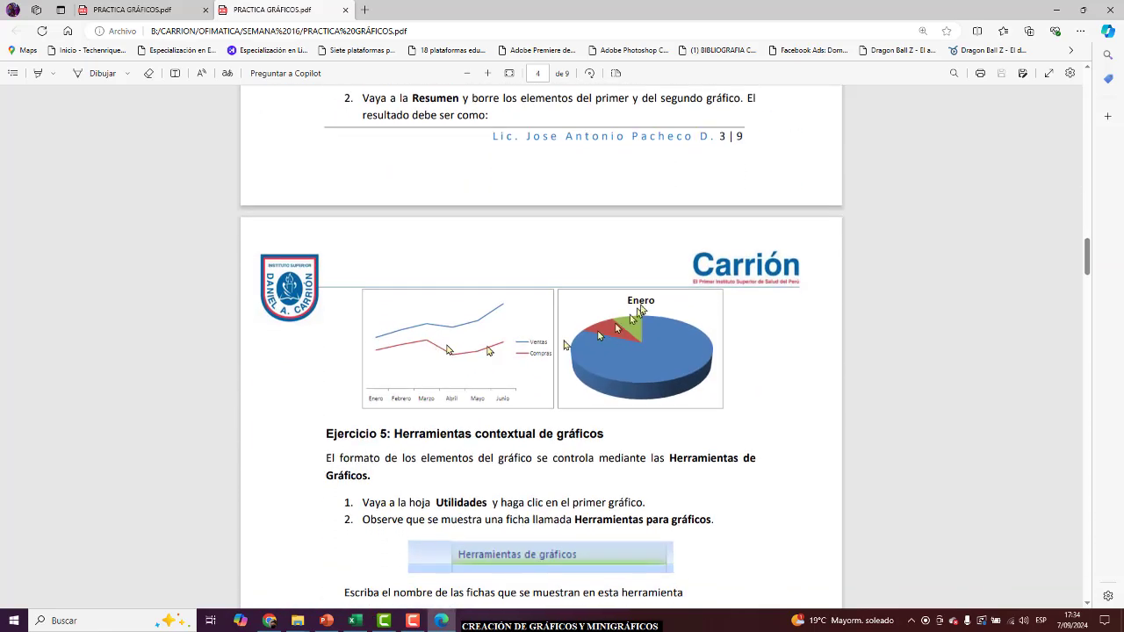
pyautogui.scroll(20, 542, 349)
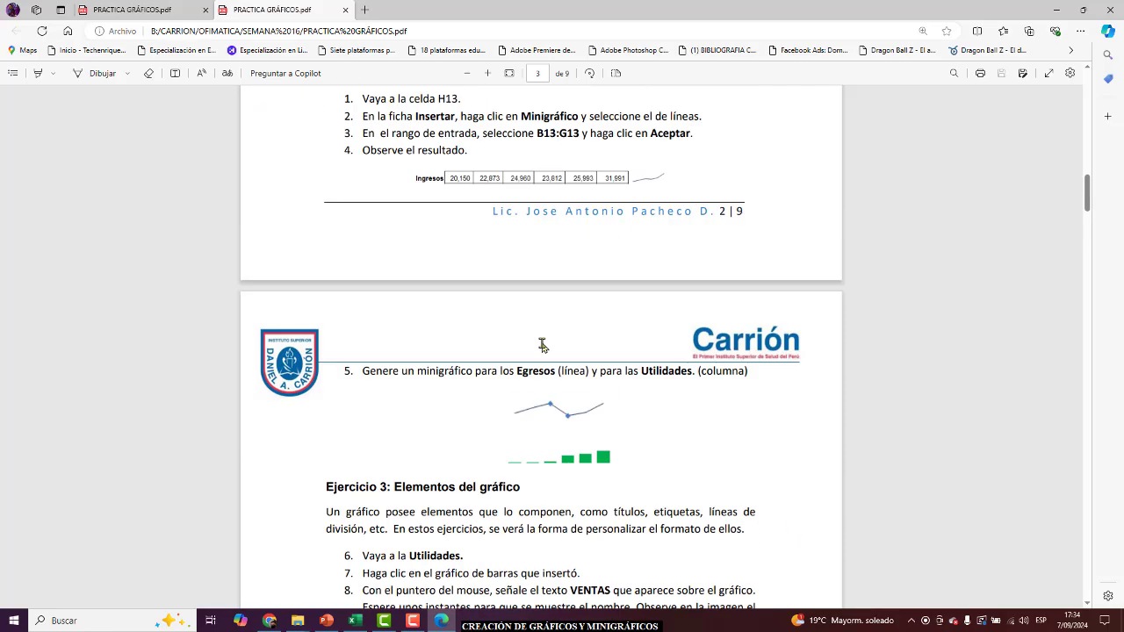
pyautogui.scroll(10, 542, 348)
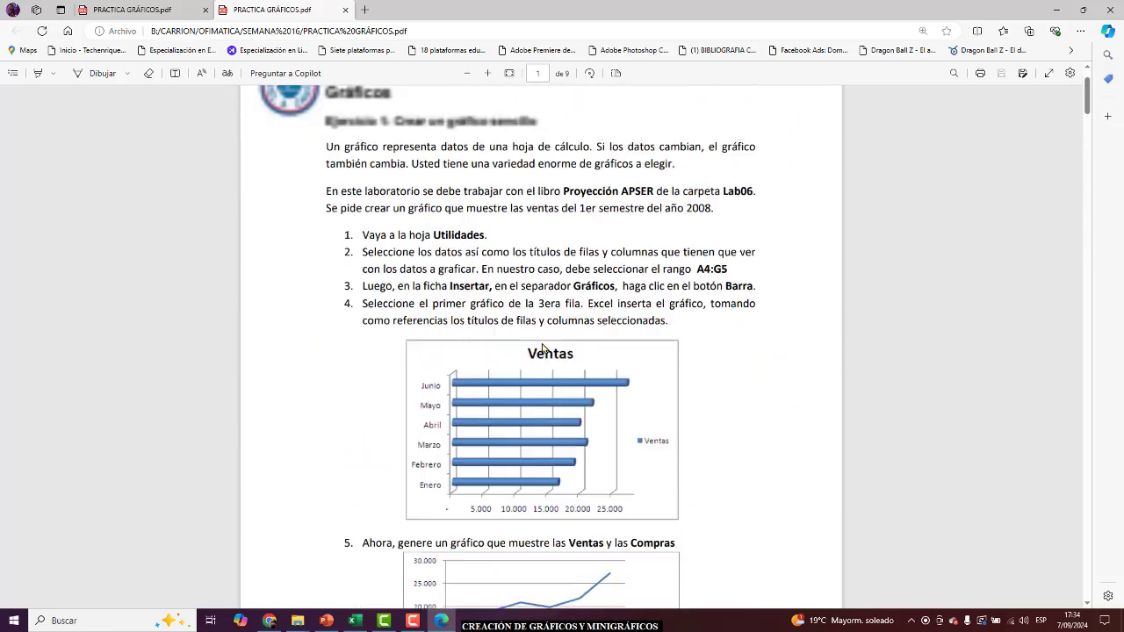
pyautogui.click(356, 621)
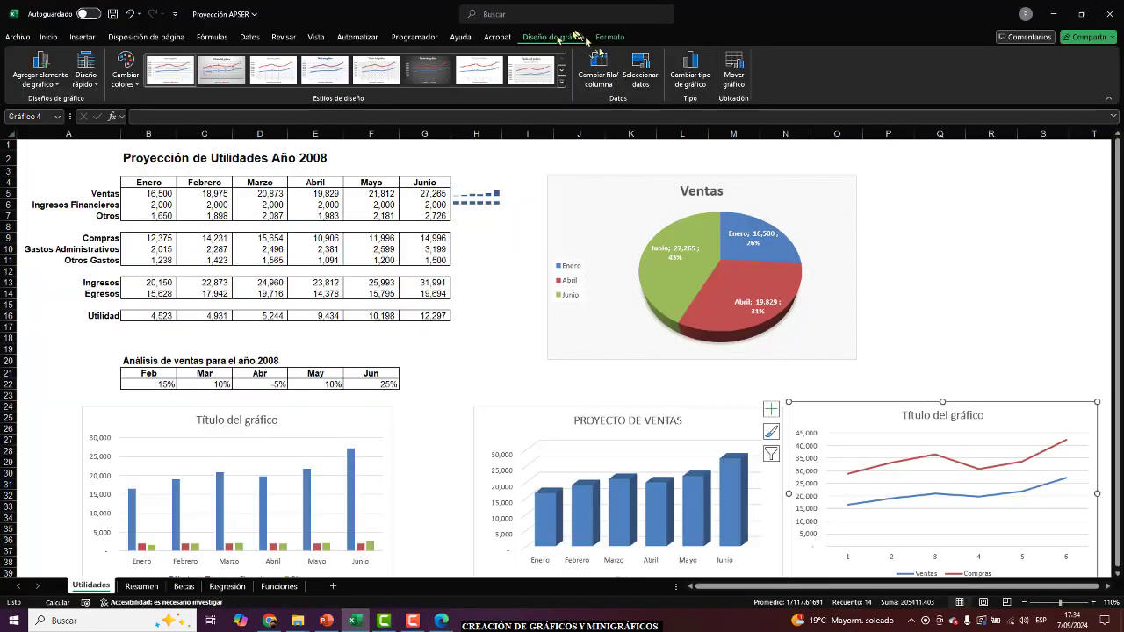
# Set the Ventas and Compras line chart's title to the centred overlay position (Superpuesto centrado)
pyautogui.click(40, 75)
pyautogui.moveTo(42, 117)
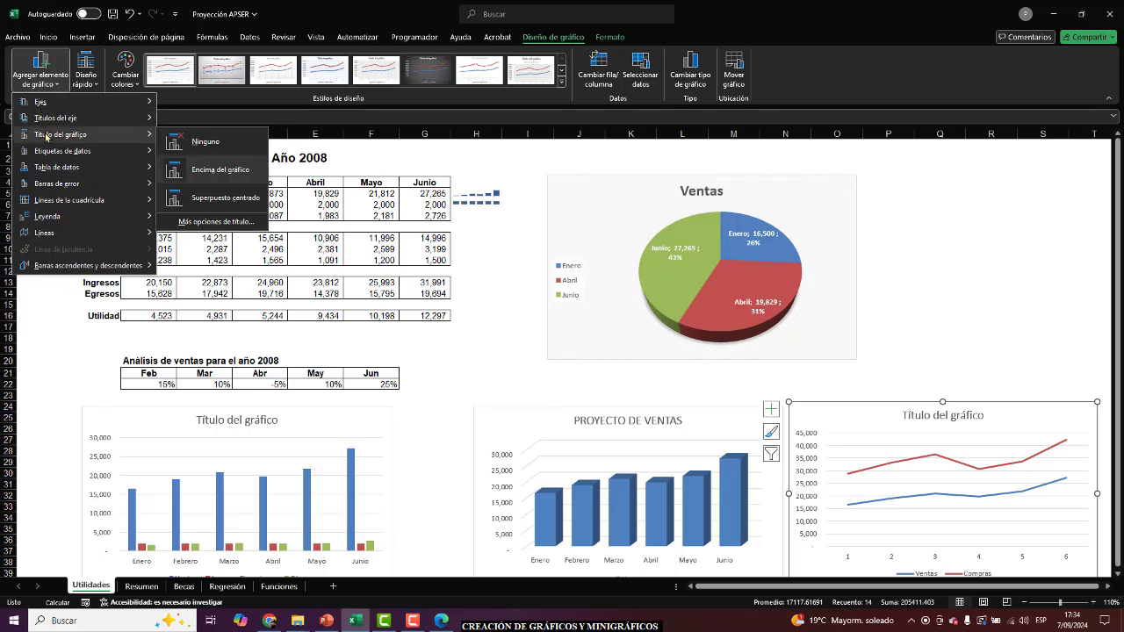
pyautogui.click(208, 199)
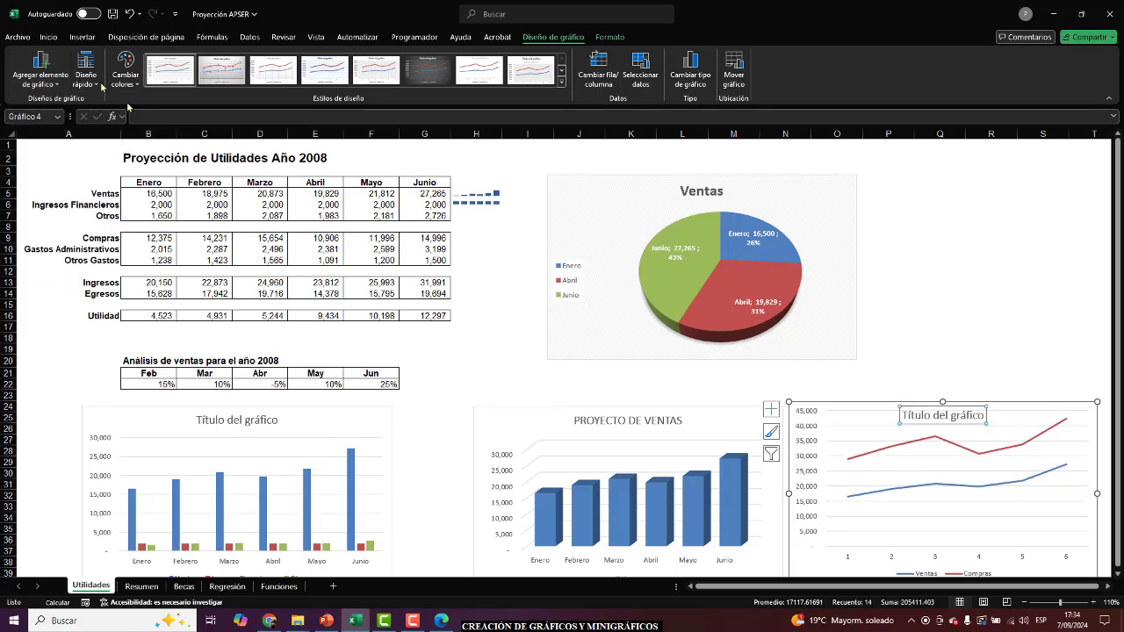
# Apply the quick layout with axis titles, a right-side legend and high-low lines to the Ventas and Compras line chart
pyautogui.click(85, 70)
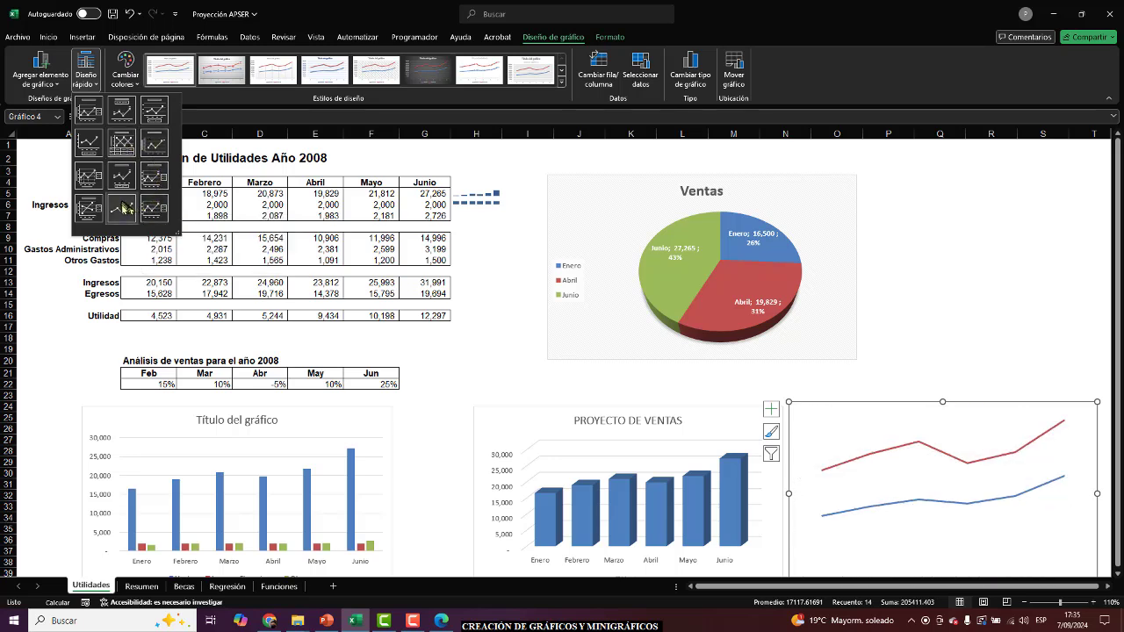
pyautogui.click(88, 206)
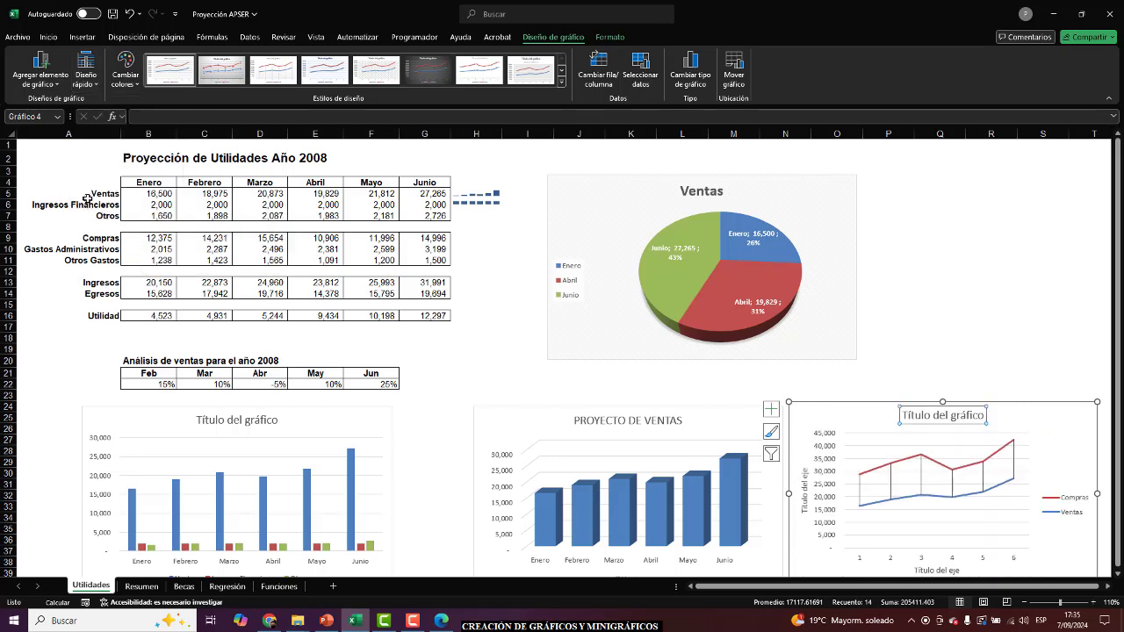
pyautogui.click(941, 227)
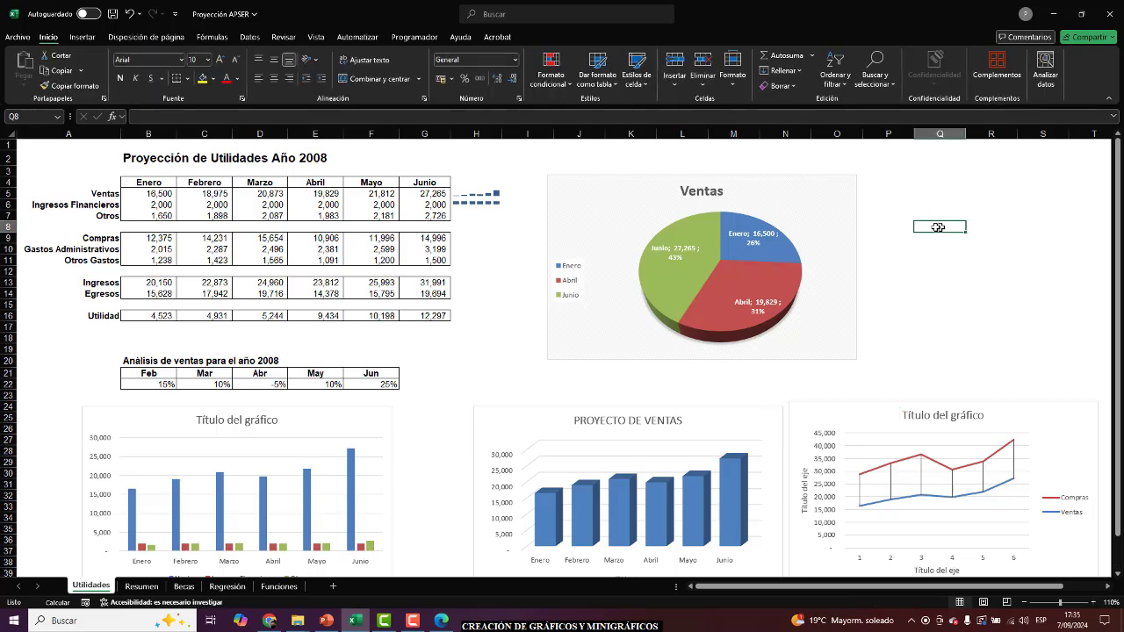
# Switch to the practice PDF in Edge and read Ejercicio 1 down to the item on the circular chart of January income
pyautogui.hotkey('alt', 'Tab')
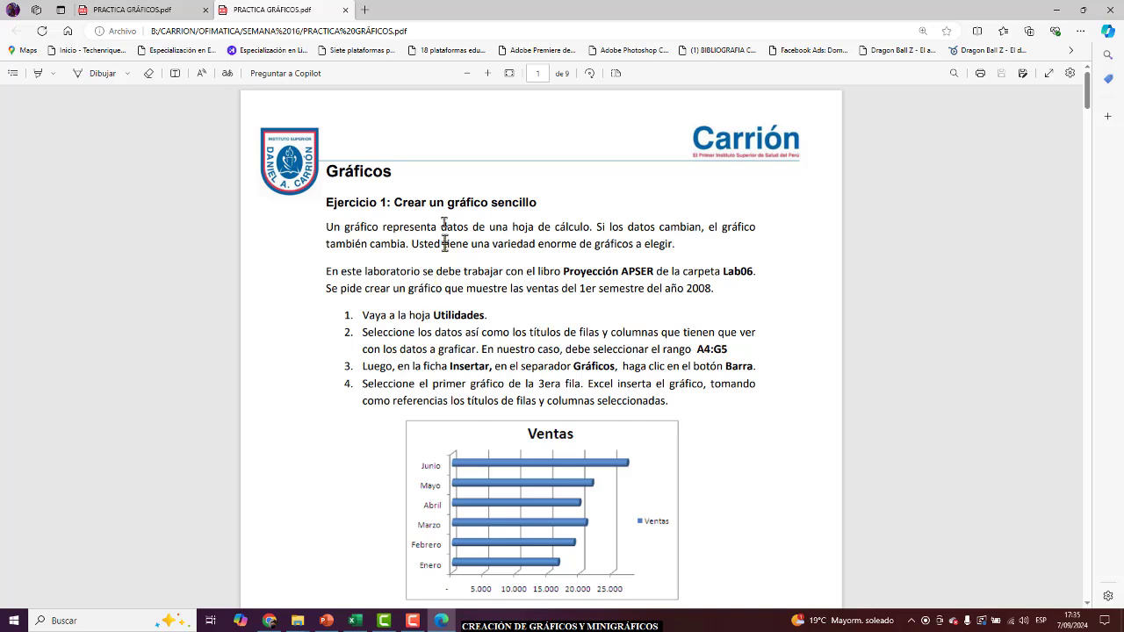
pyautogui.scroll(-1, 404, 230)
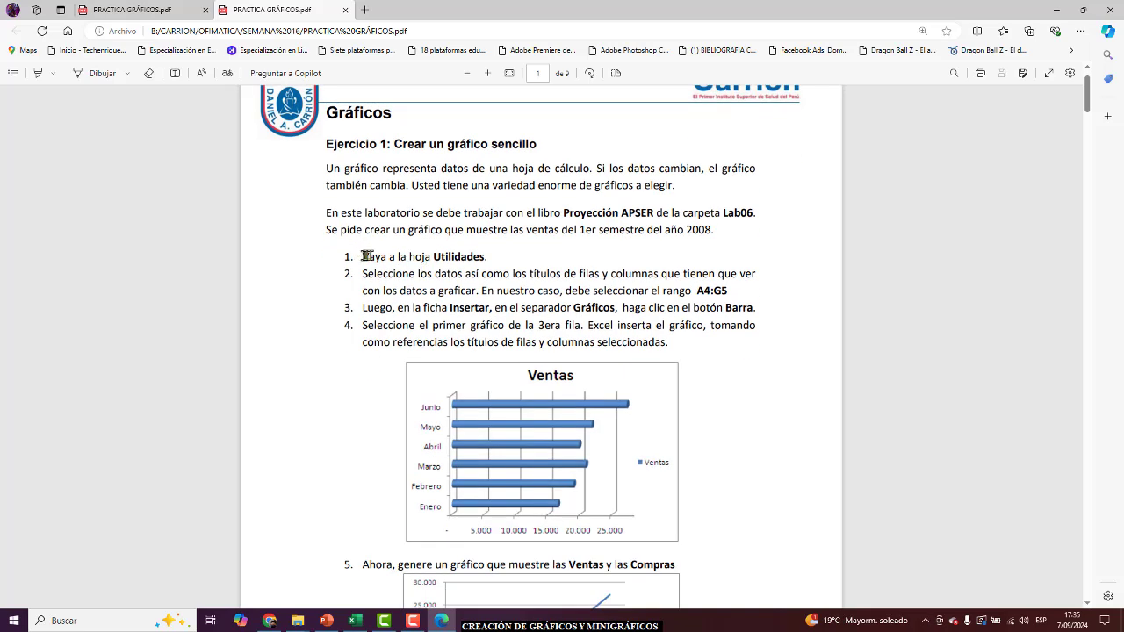
pyautogui.moveTo(366, 256); pyautogui.dragTo(700, 365)
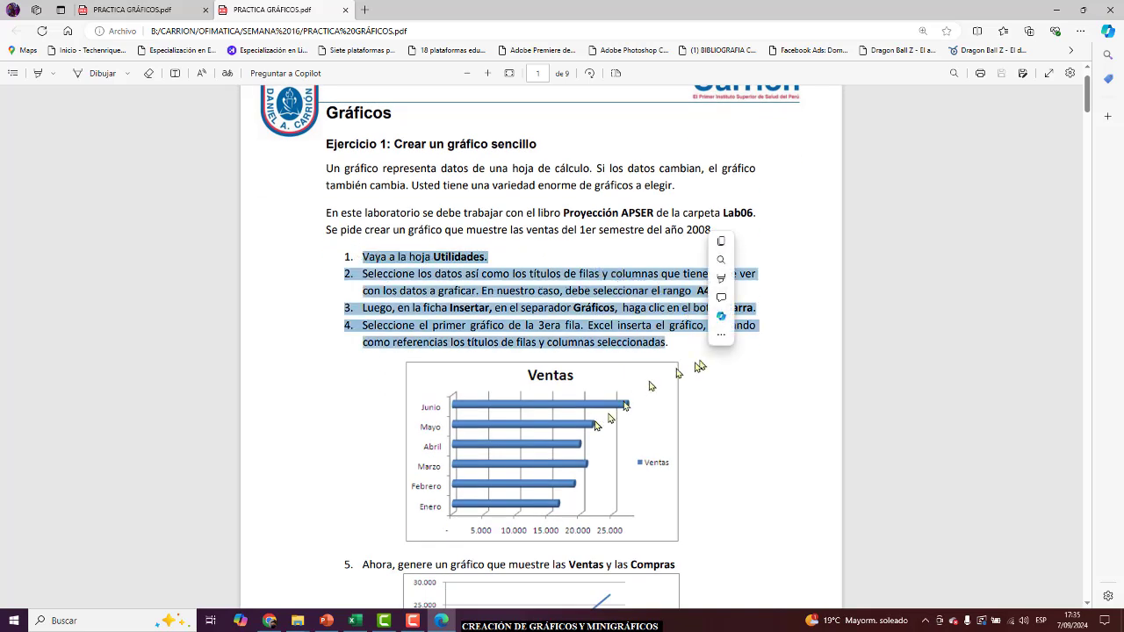
pyautogui.scroll(-3, 595, 426)
pyautogui.scroll(-4, 591, 408)
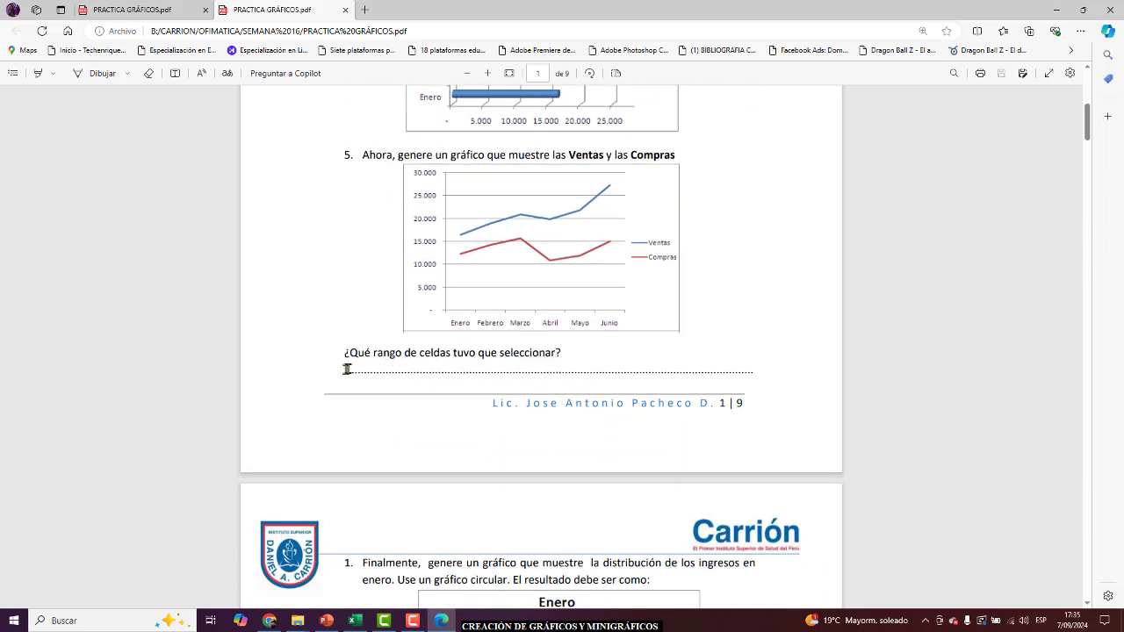
pyautogui.scroll(-5, 519, 391)
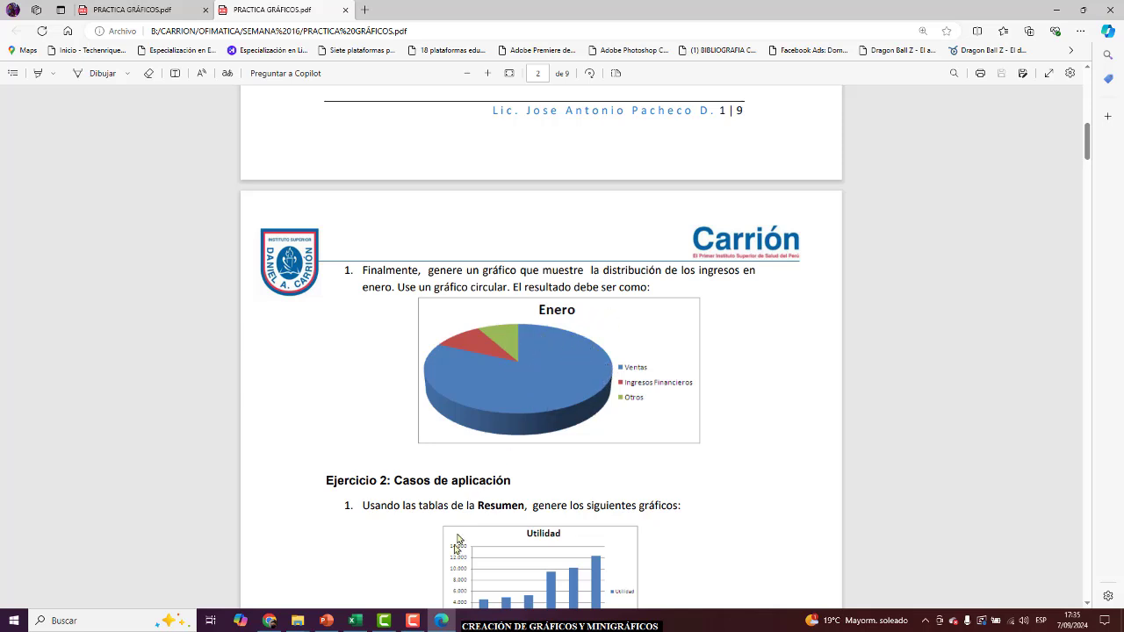
# In Excel, insert a 3-D pie chart of January income from A4:B7 and place it just right of the Ventas pie chart
pyautogui.click(353, 623)
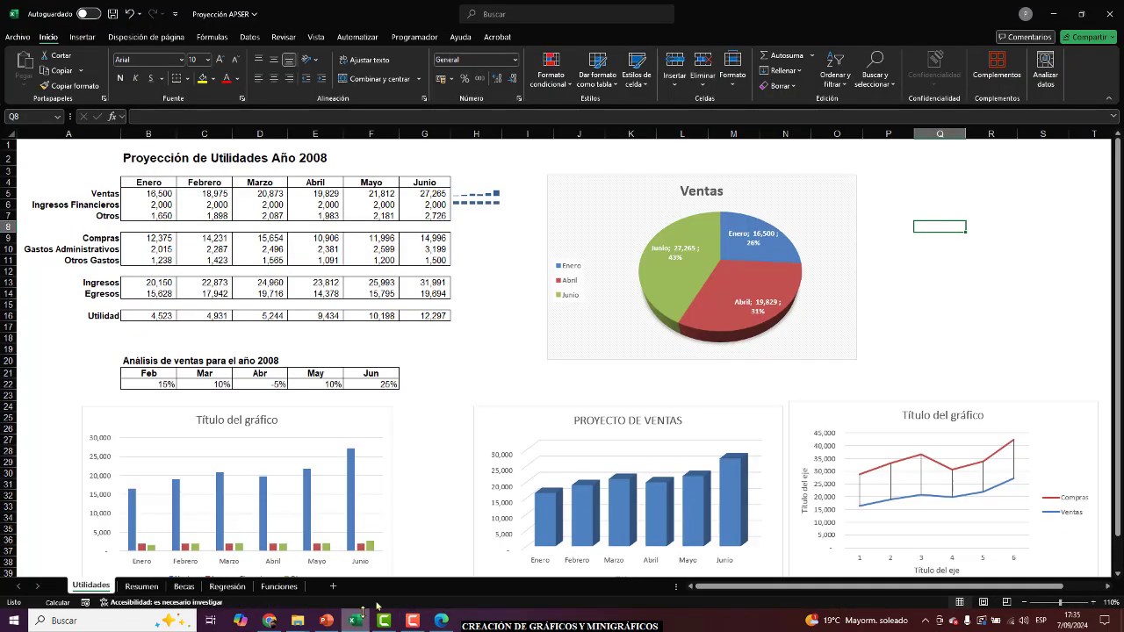
pyautogui.moveTo(104, 175); pyautogui.dragTo(149, 211)
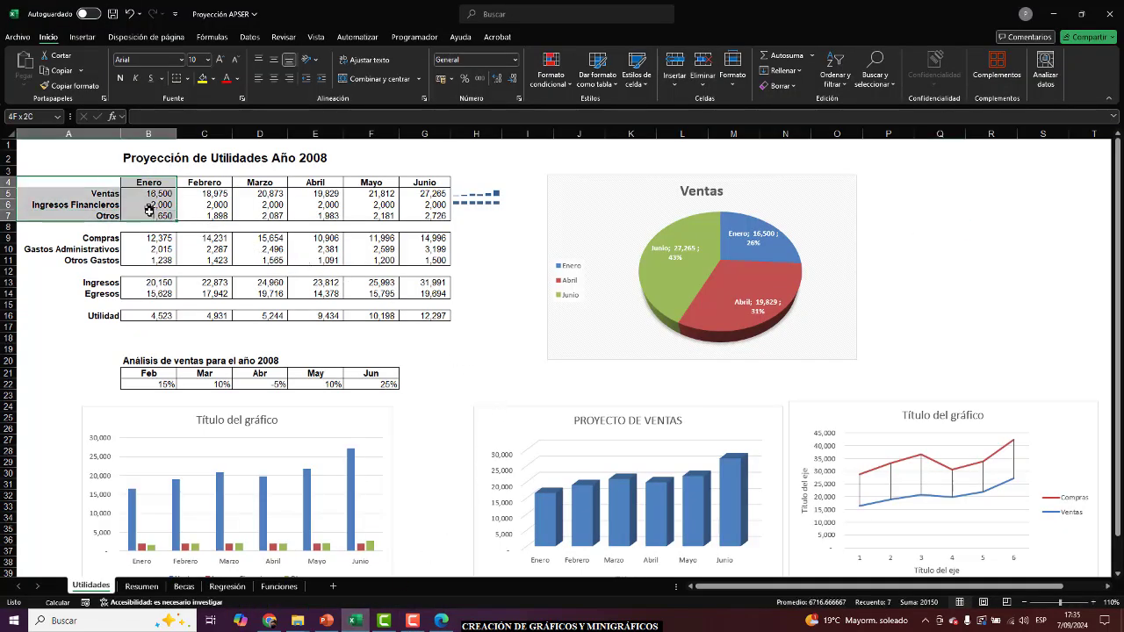
pyautogui.click(82, 37)
pyautogui.click(396, 87)
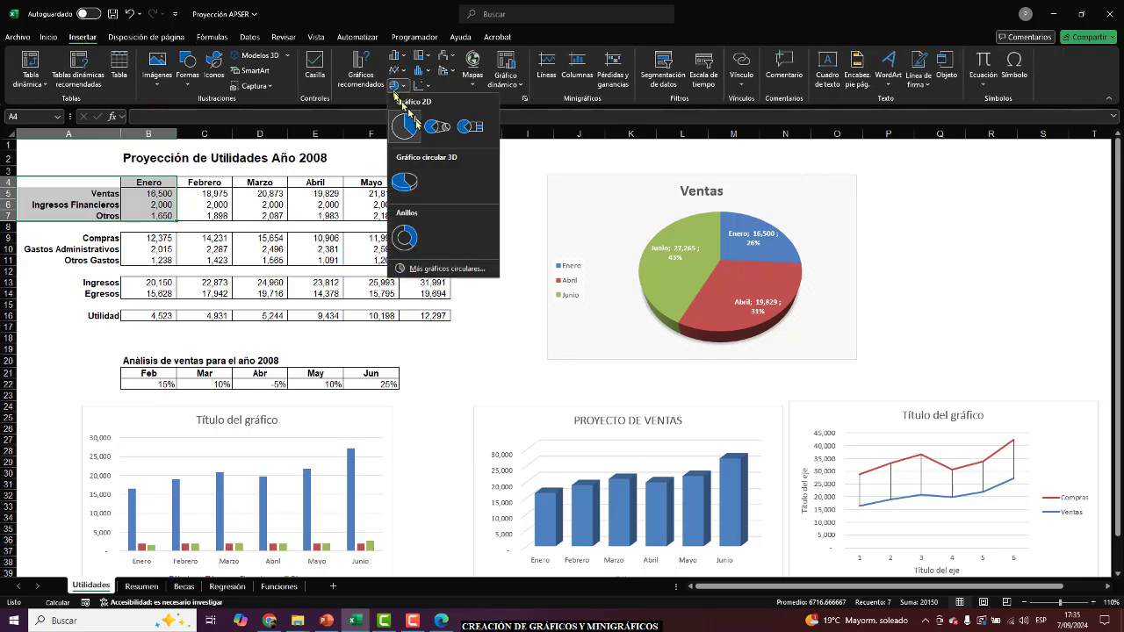
pyautogui.click(401, 186)
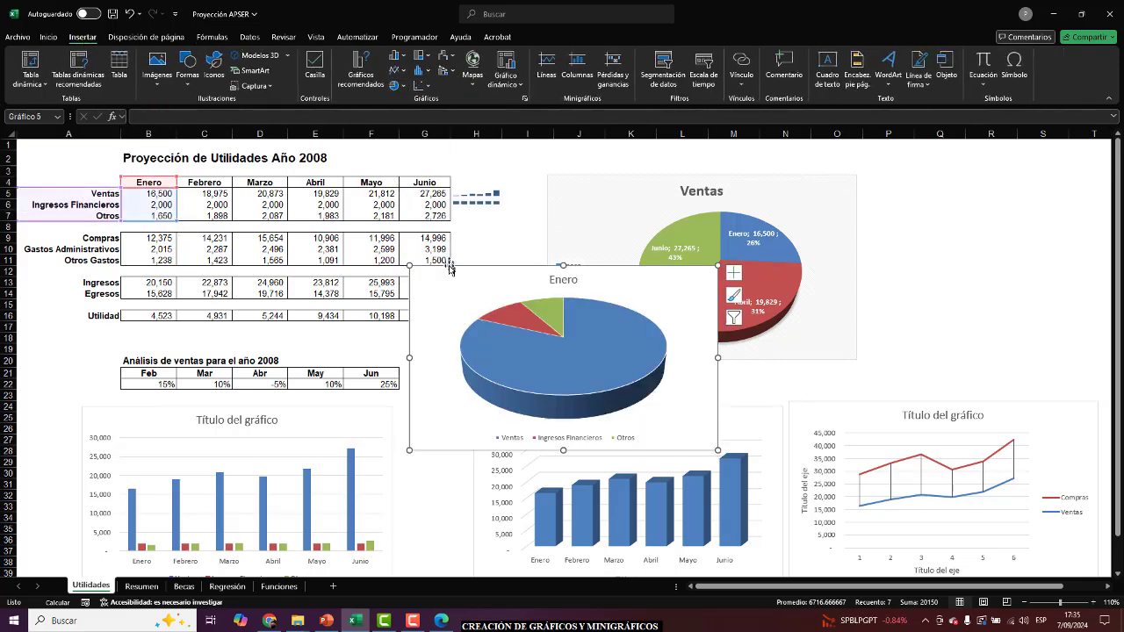
pyautogui.moveTo(453, 280); pyautogui.dragTo(919, 189)
# Switch to the PDF in Edge, compare the Enero pie example, and read Ejercicio 2 about the Utilidad charts
pyautogui.click(443, 622)
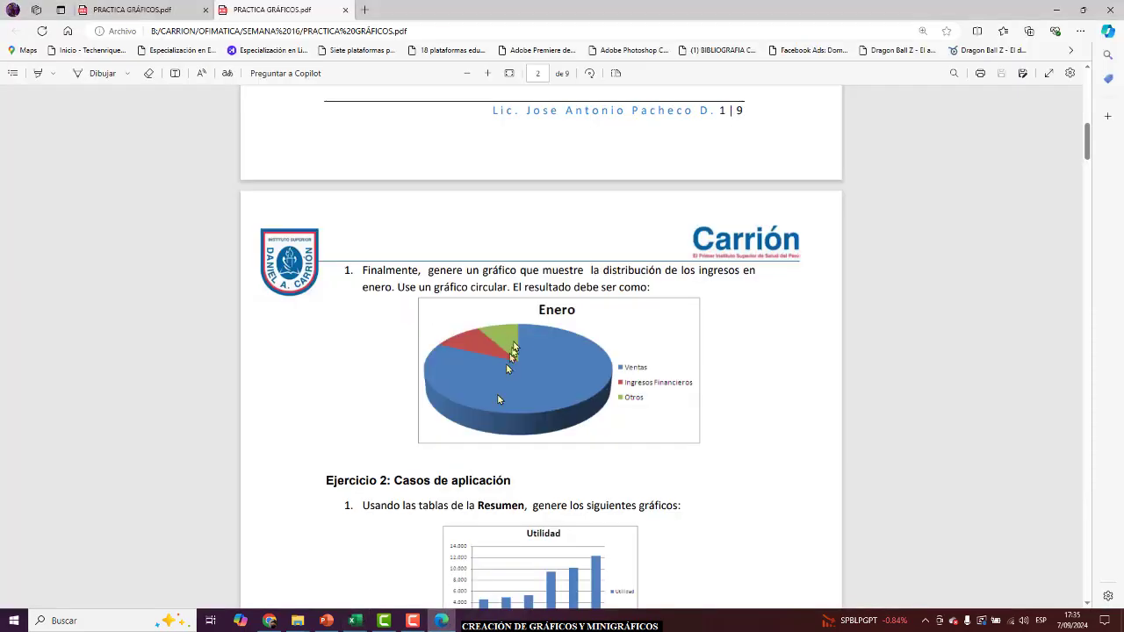
pyautogui.scroll(-2, 492, 343)
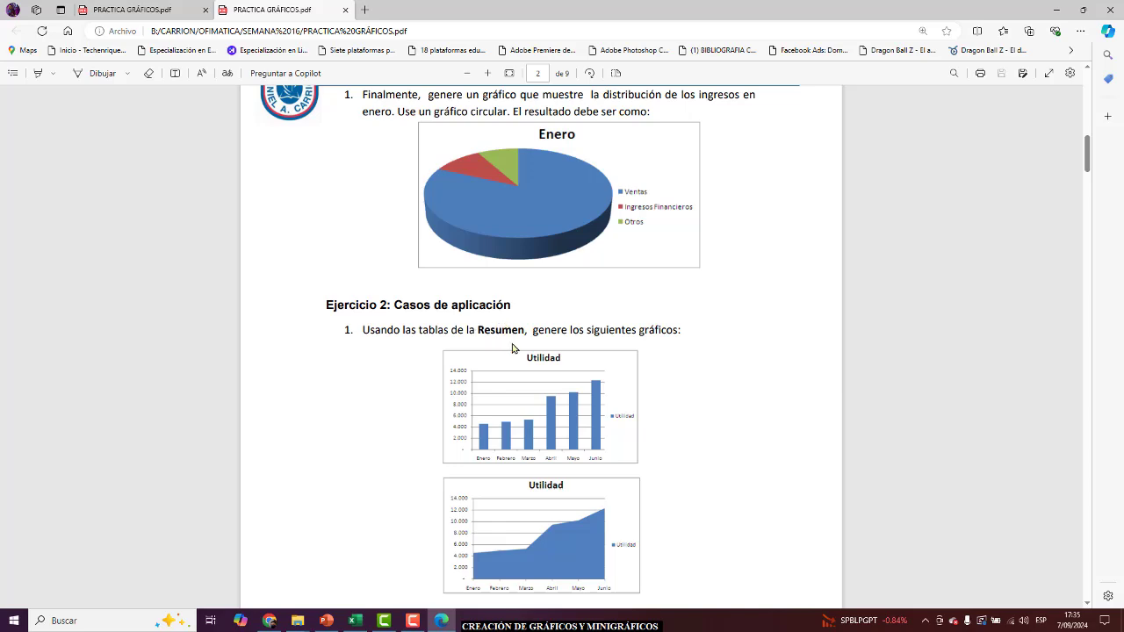
pyautogui.scroll(-1, 512, 348)
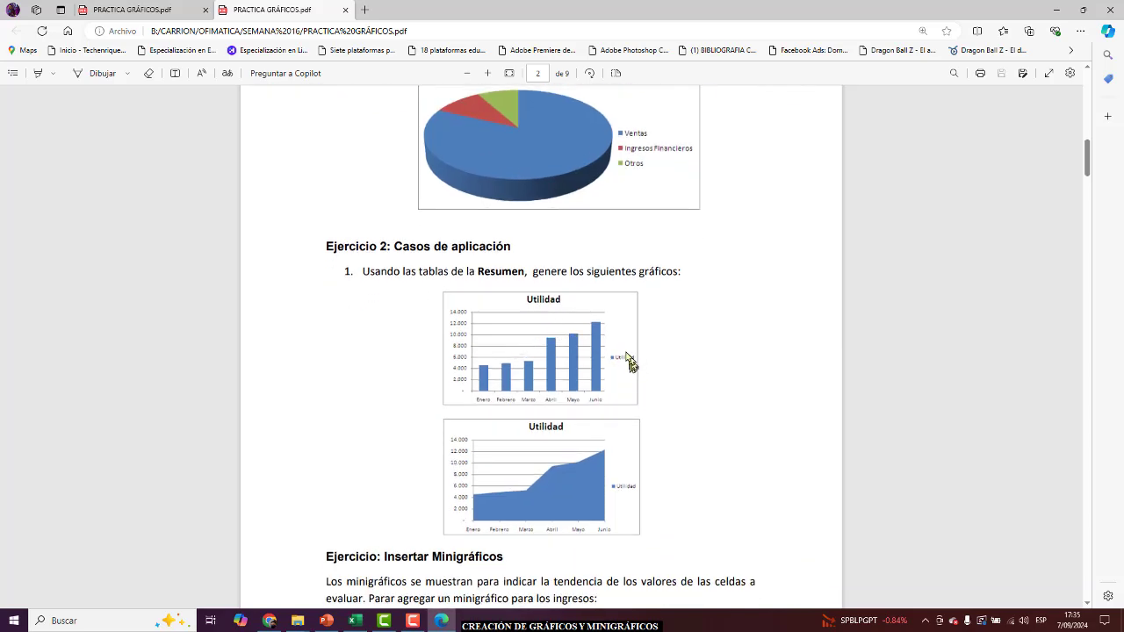
pyautogui.scroll(8, 580, 281)
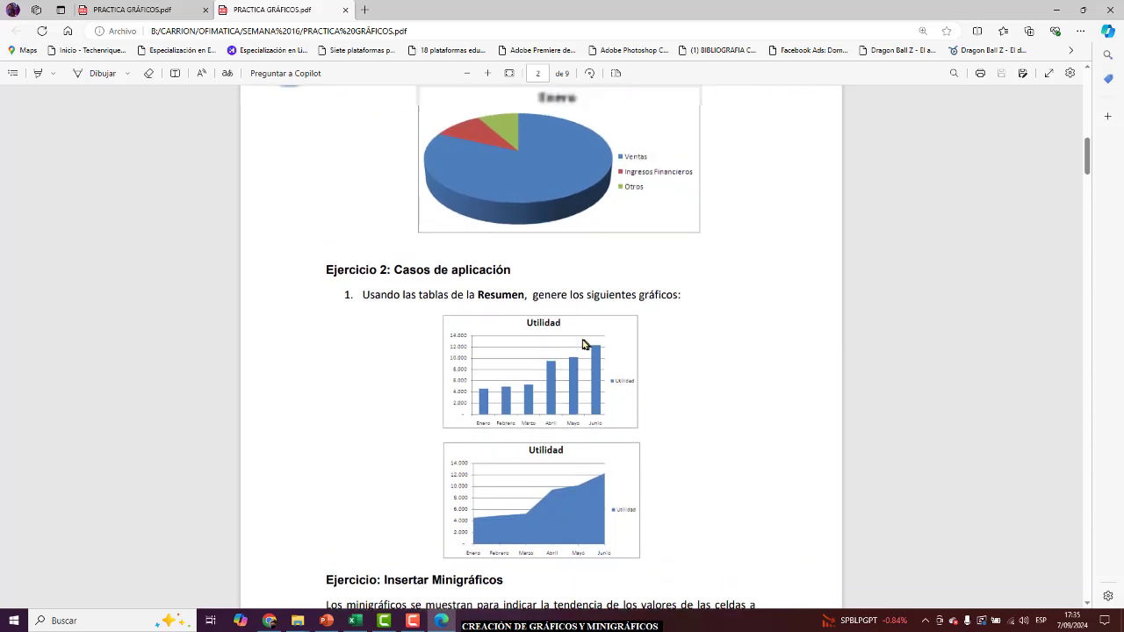
pyautogui.scroll(-9, 562, 325)
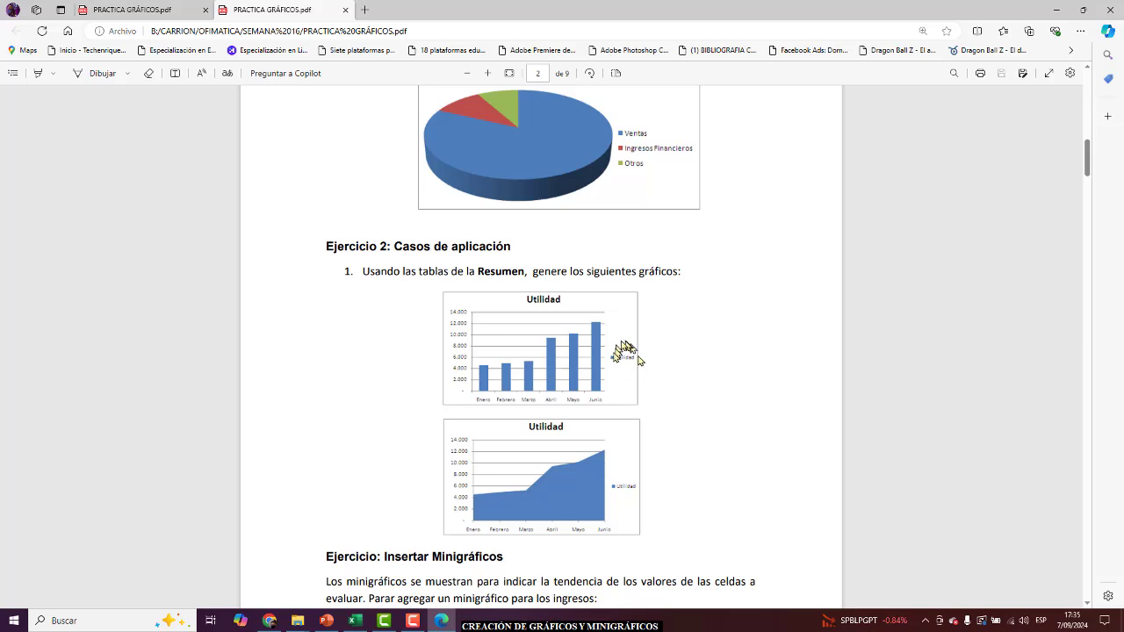
# Return to Excel and select the Utilidad row, A16:G16, on the Utilidades sheet
pyautogui.click(351, 621)
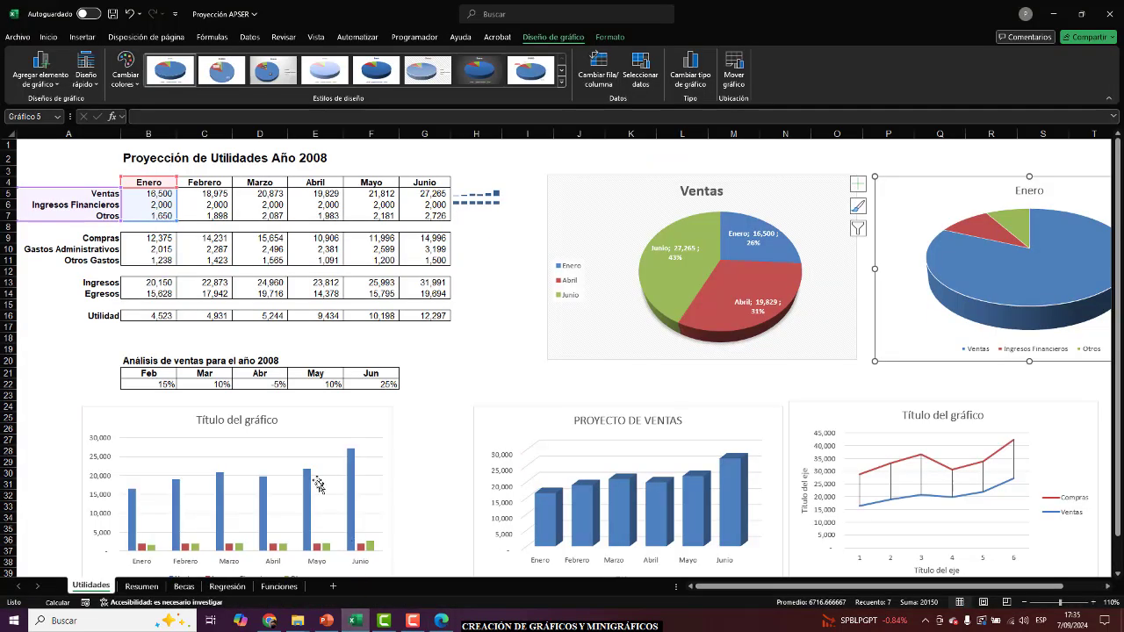
pyautogui.click(103, 254)
pyautogui.moveTo(101, 316); pyautogui.dragTo(421, 314)
# Switch to the PDF in Edge and read the area chart example and the Insertar Minigráficos exercise
pyautogui.click(441, 621)
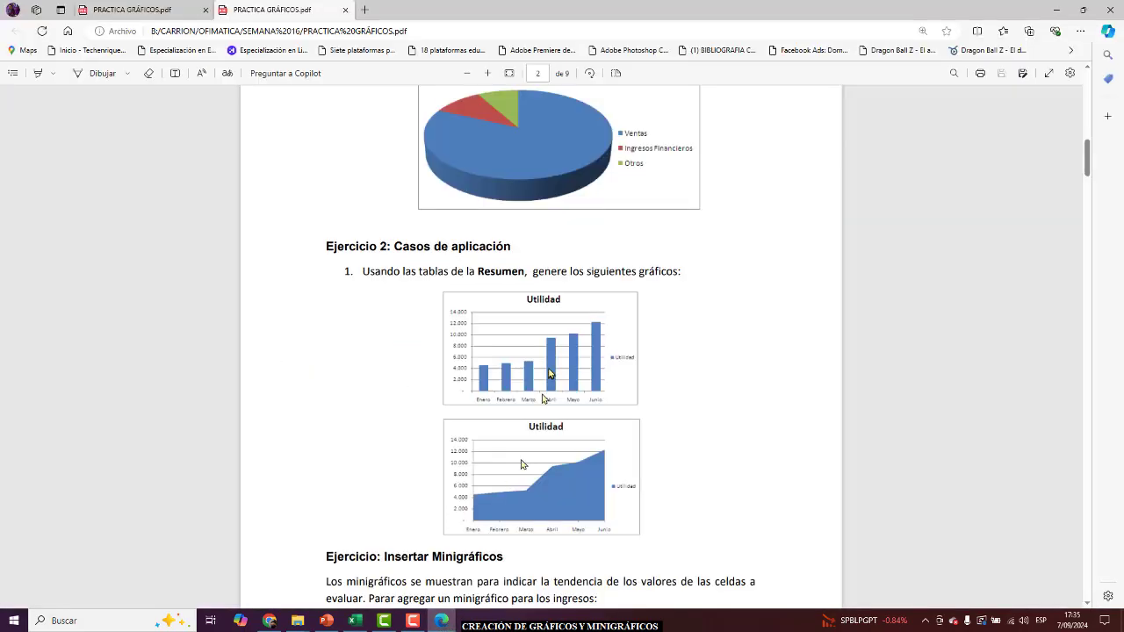
pyautogui.scroll(-5, 538, 413)
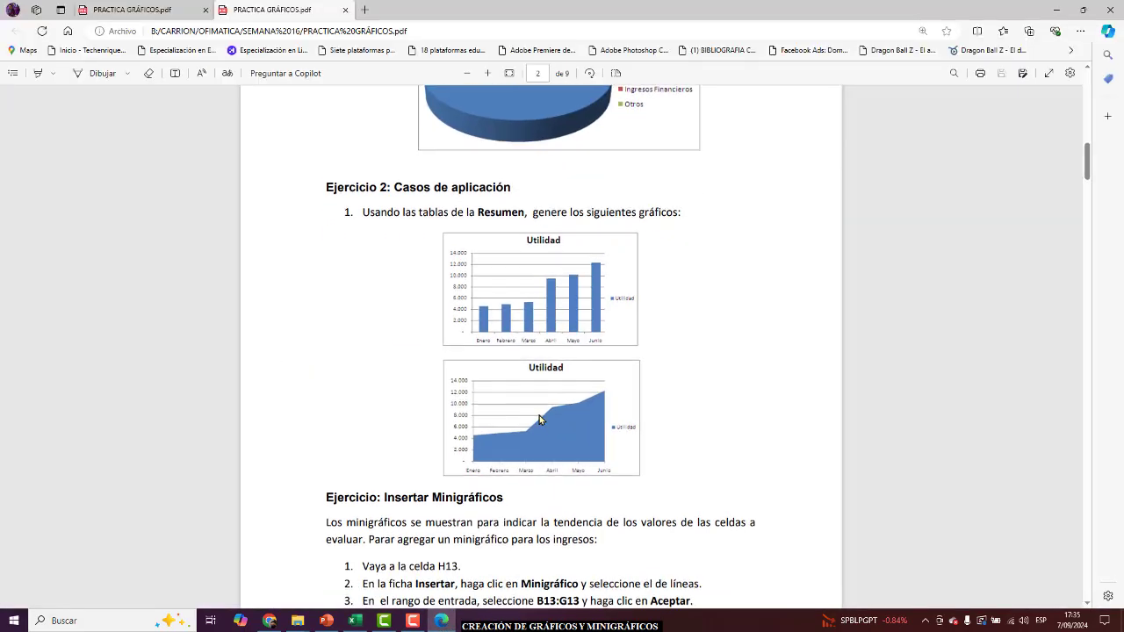
pyautogui.scroll(-1, 540, 420)
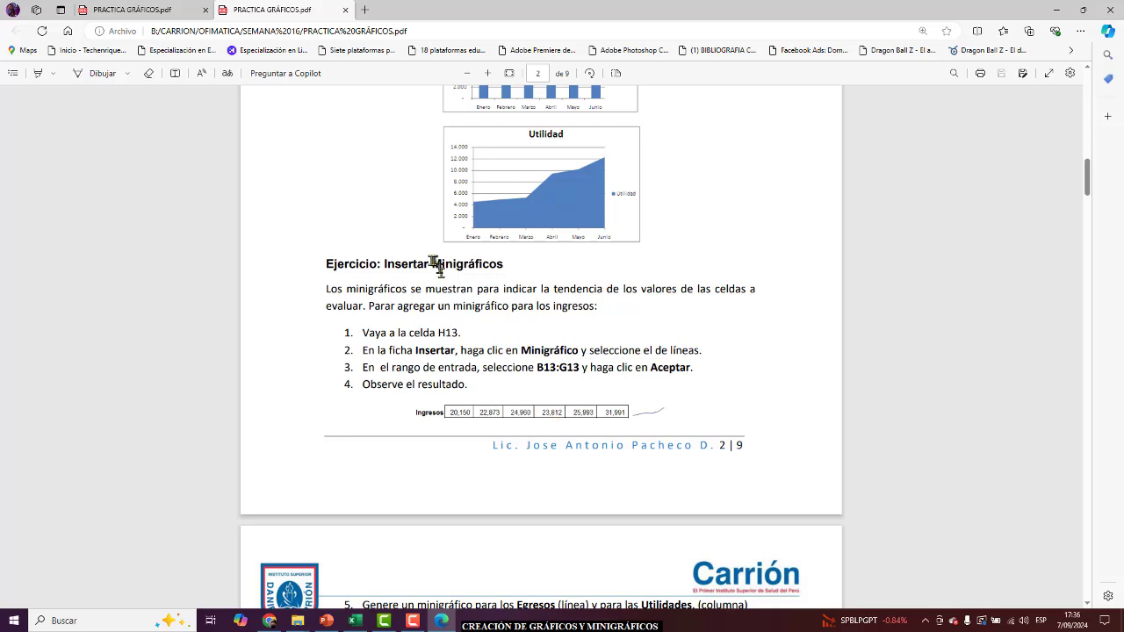
pyautogui.moveTo(519, 270); pyautogui.dragTo(518, 267)
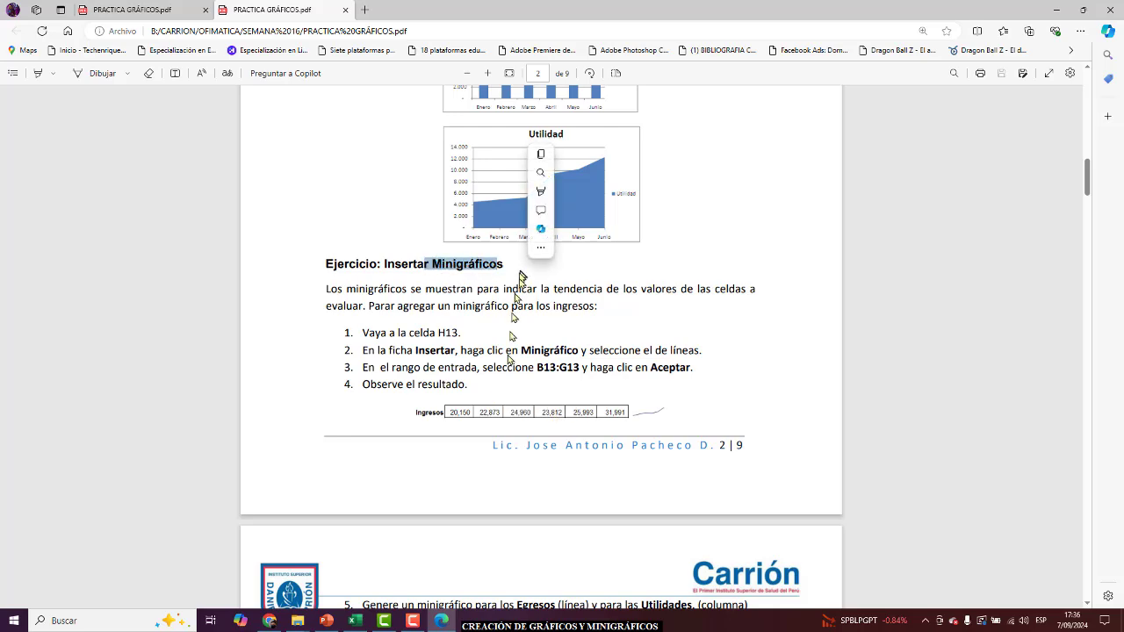
# In Excel, insert a column sparkline in cell H9 from the Compras values B9:G9, and select cell H13
pyautogui.click(355, 621)
pyautogui.click(477, 236)
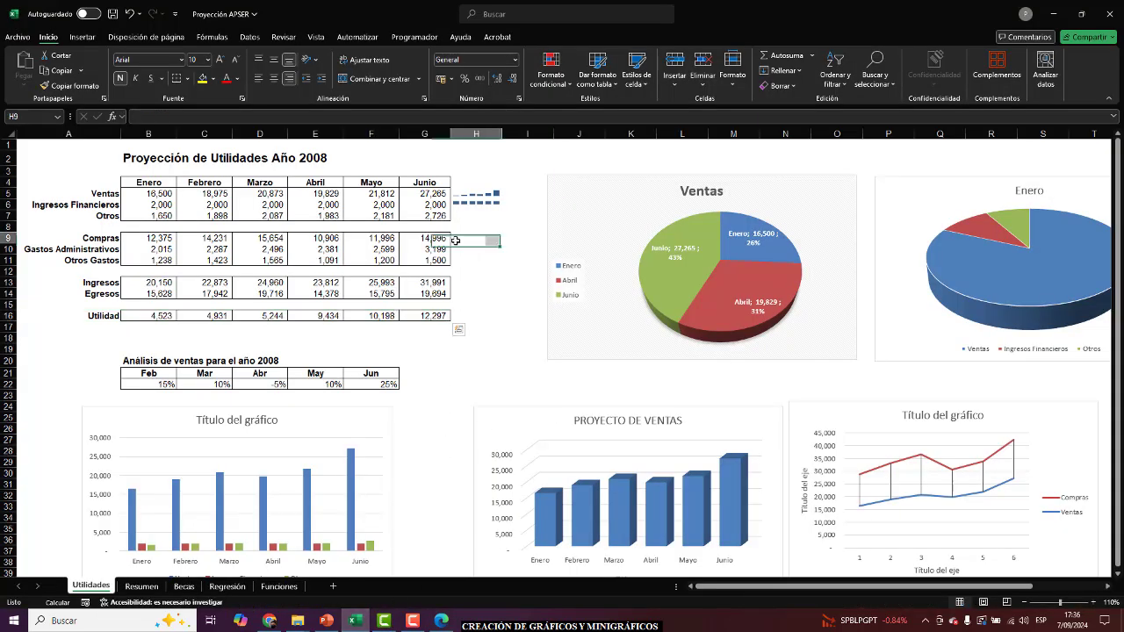
pyautogui.click(82, 39)
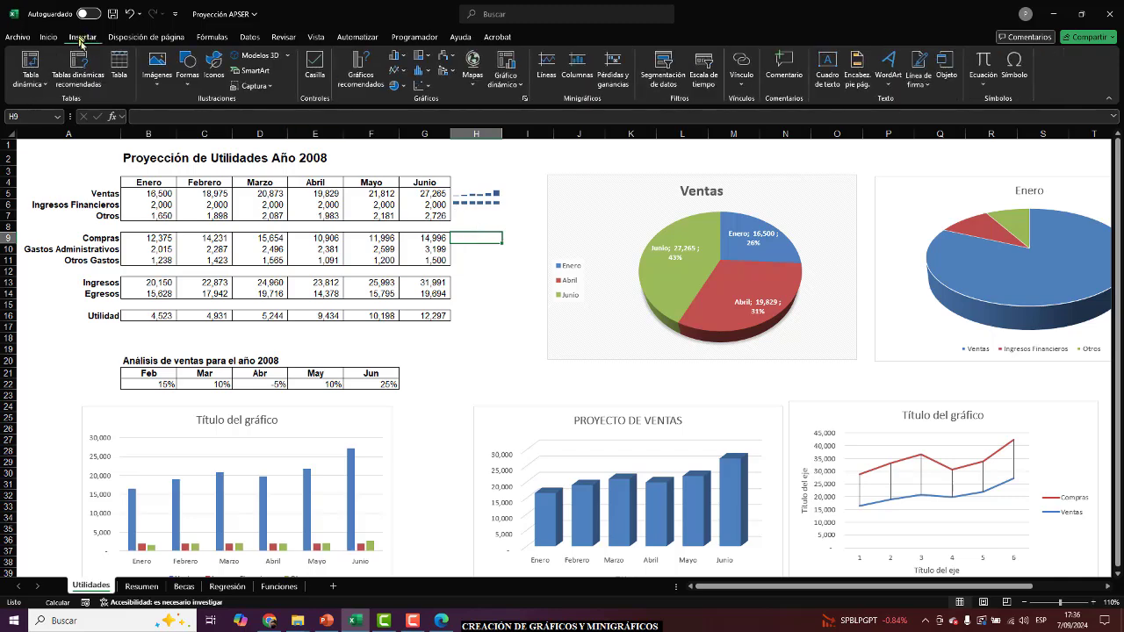
pyautogui.click(579, 63)
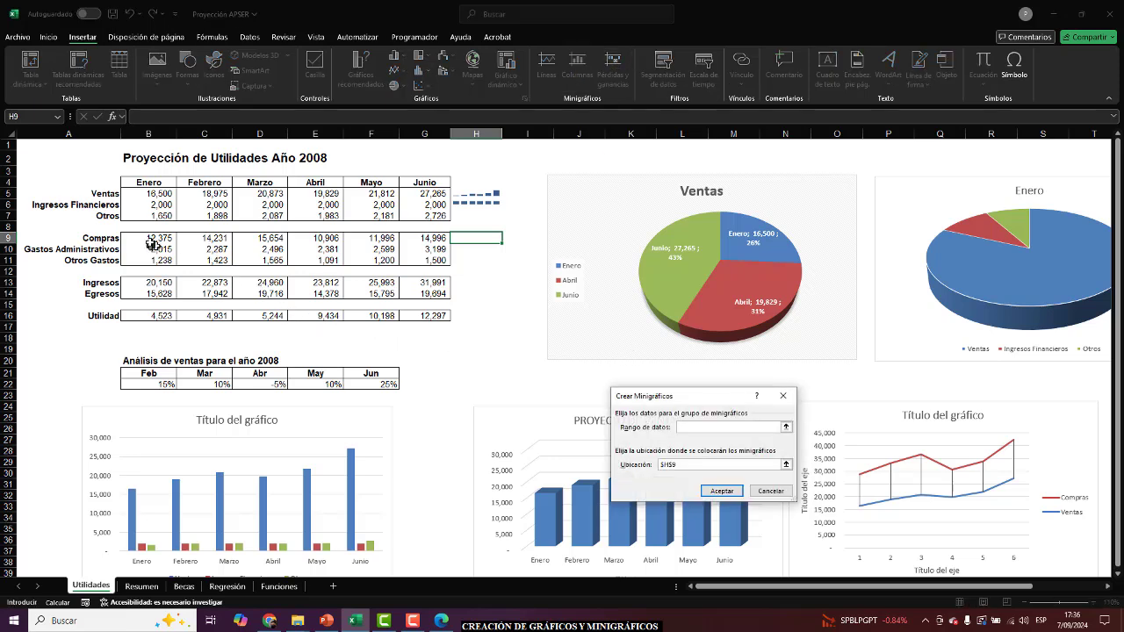
pyautogui.moveTo(152, 241); pyautogui.dragTo(424, 238)
pyautogui.click(718, 490)
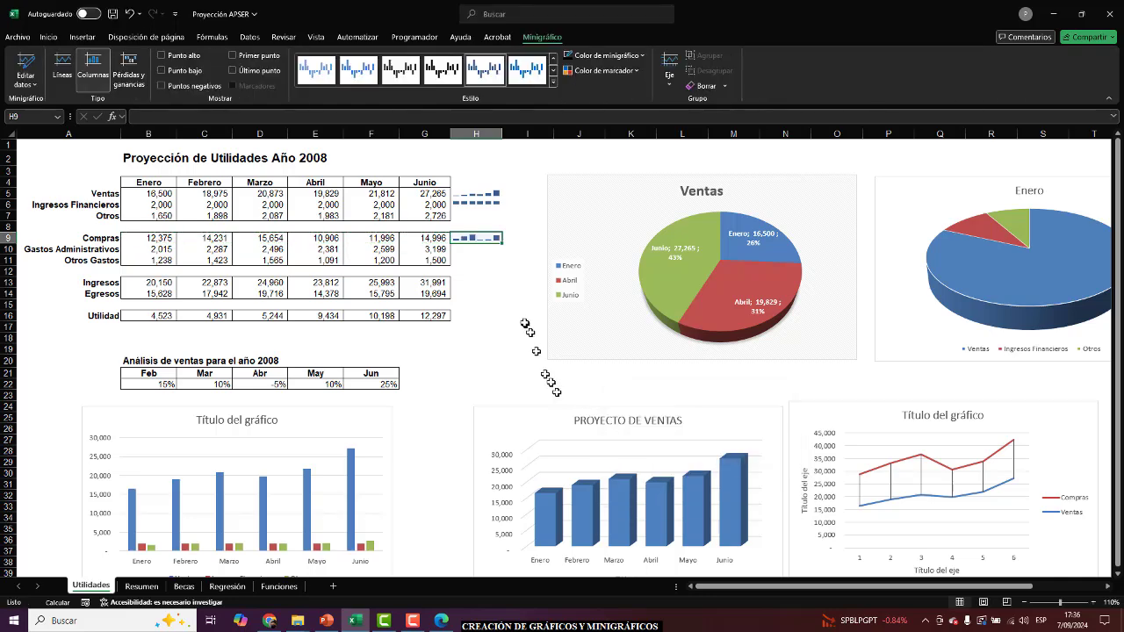
pyautogui.click(490, 284)
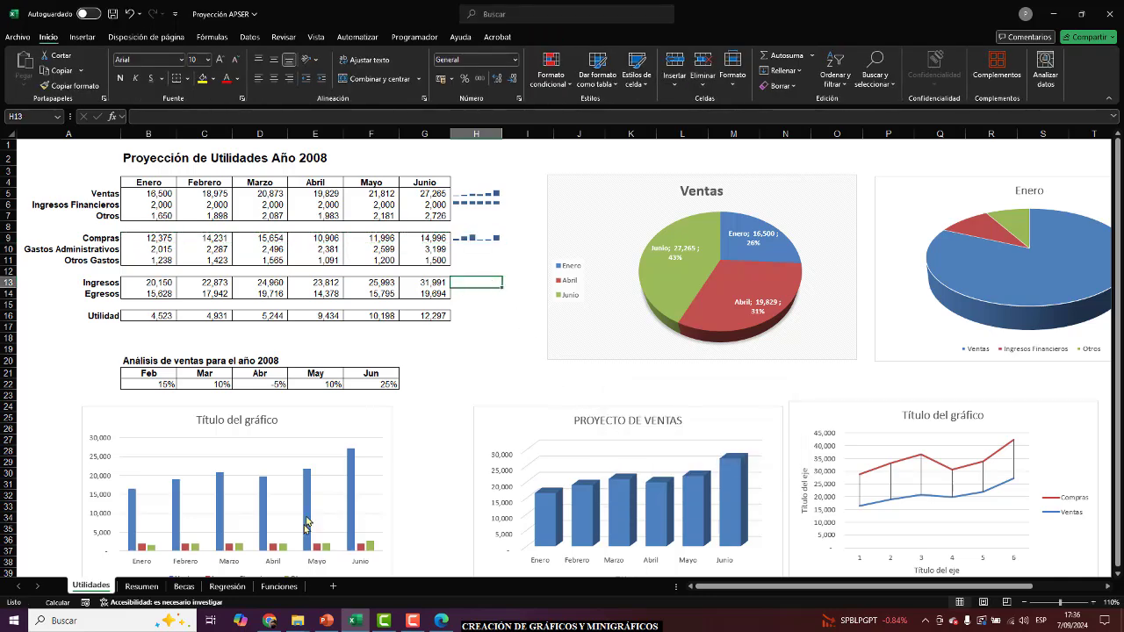
# Switch to the practice PDF in Edge and look through the remaining exercises down to Ejercicio 14 on regression charts
pyautogui.click(441, 621)
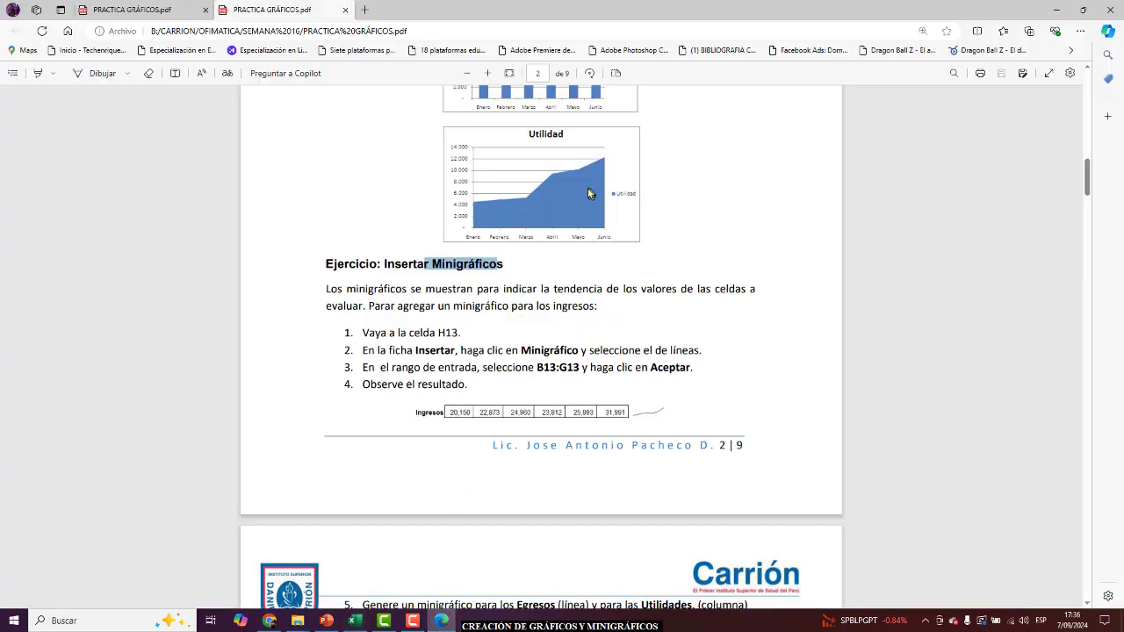
pyautogui.scroll(-20, 588, 194)
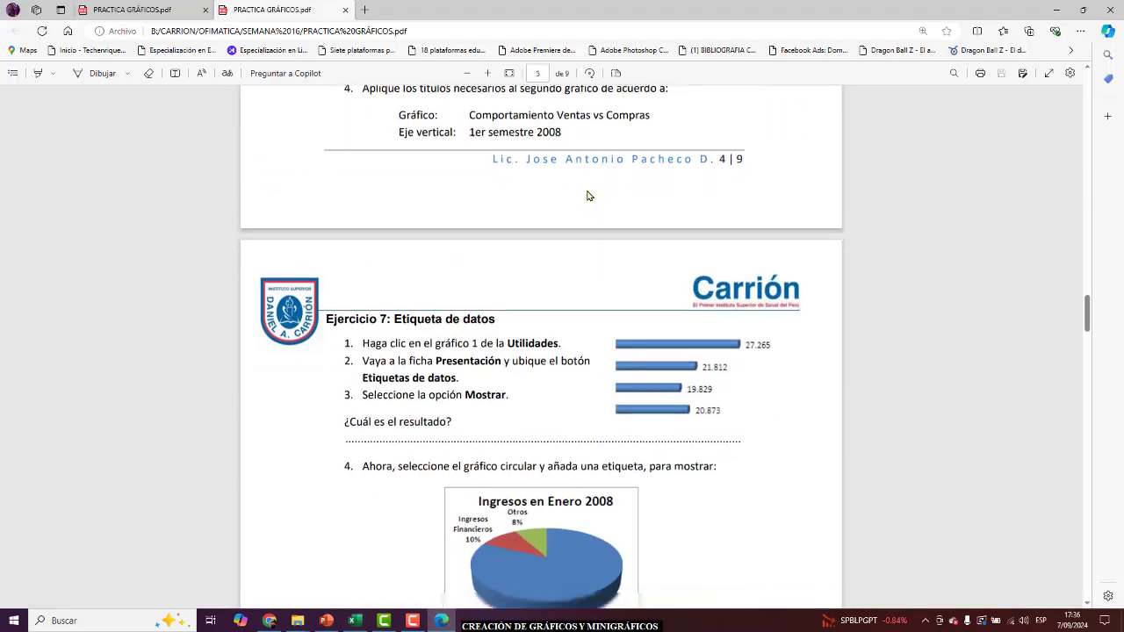
pyautogui.scroll(-20, 589, 195)
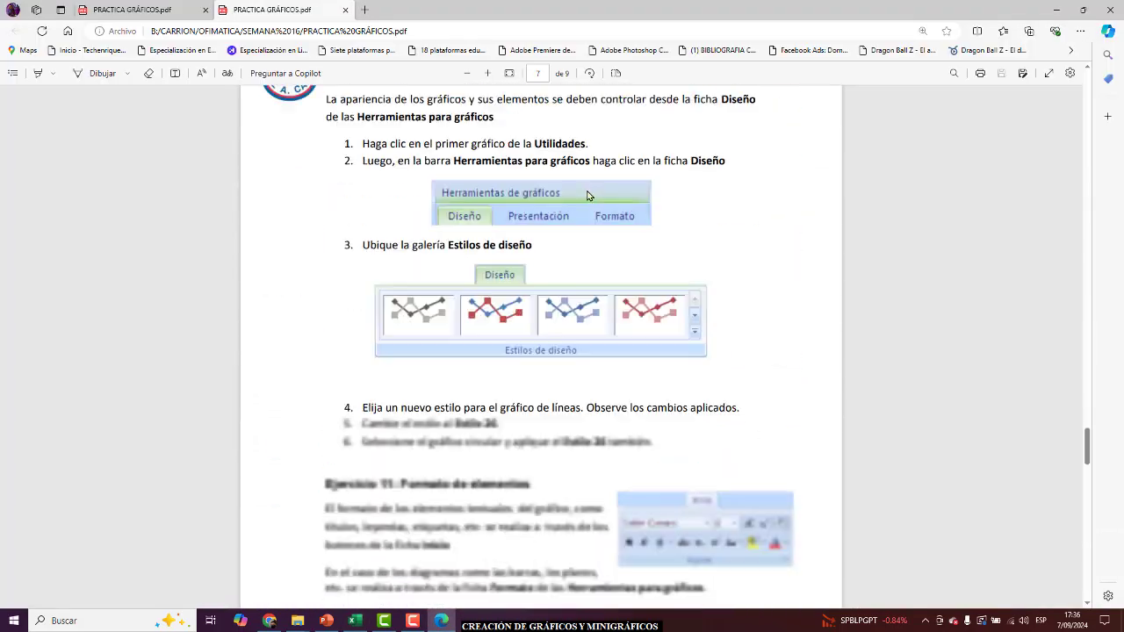
pyautogui.scroll(-20, 588, 195)
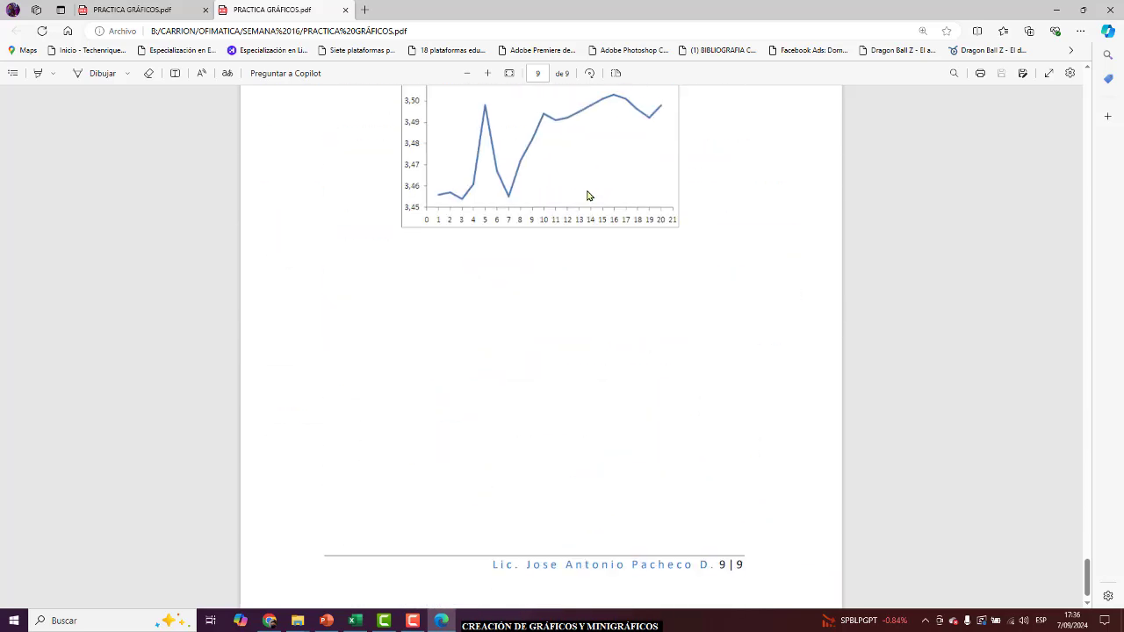
pyautogui.scroll(3, 590, 195)
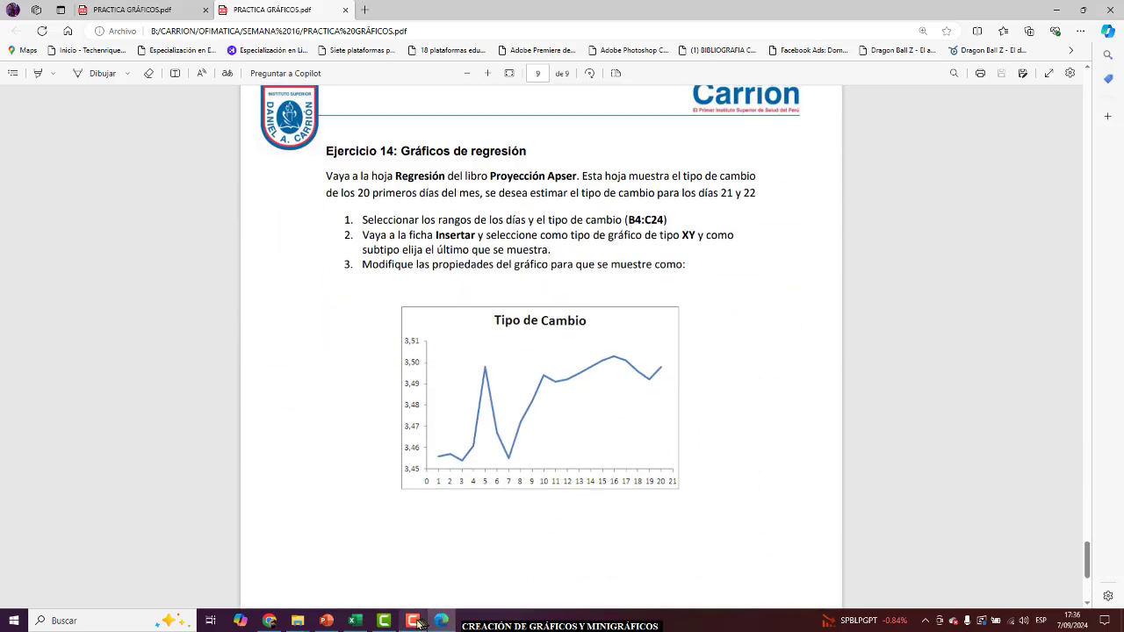